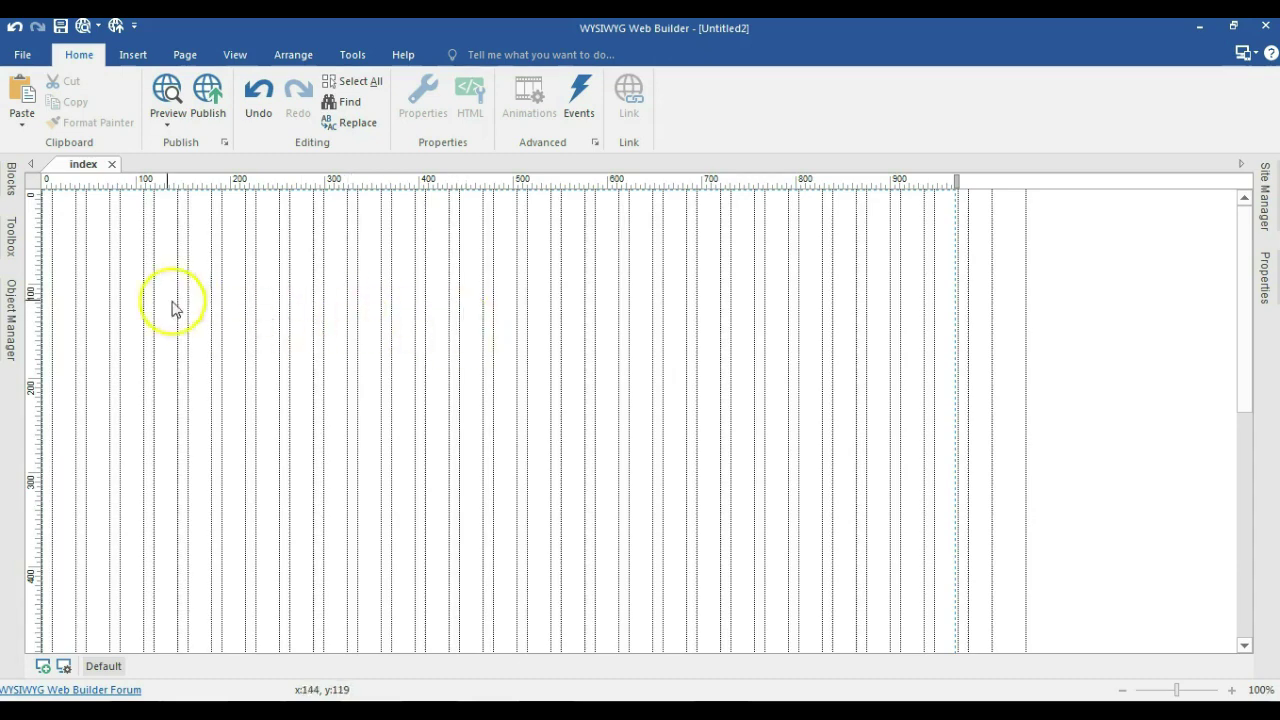
Slide out the Toolbox panel showing the Site Search object under Miscellaneous.
{"action": "left_click", "coordinate": [13, 240]}
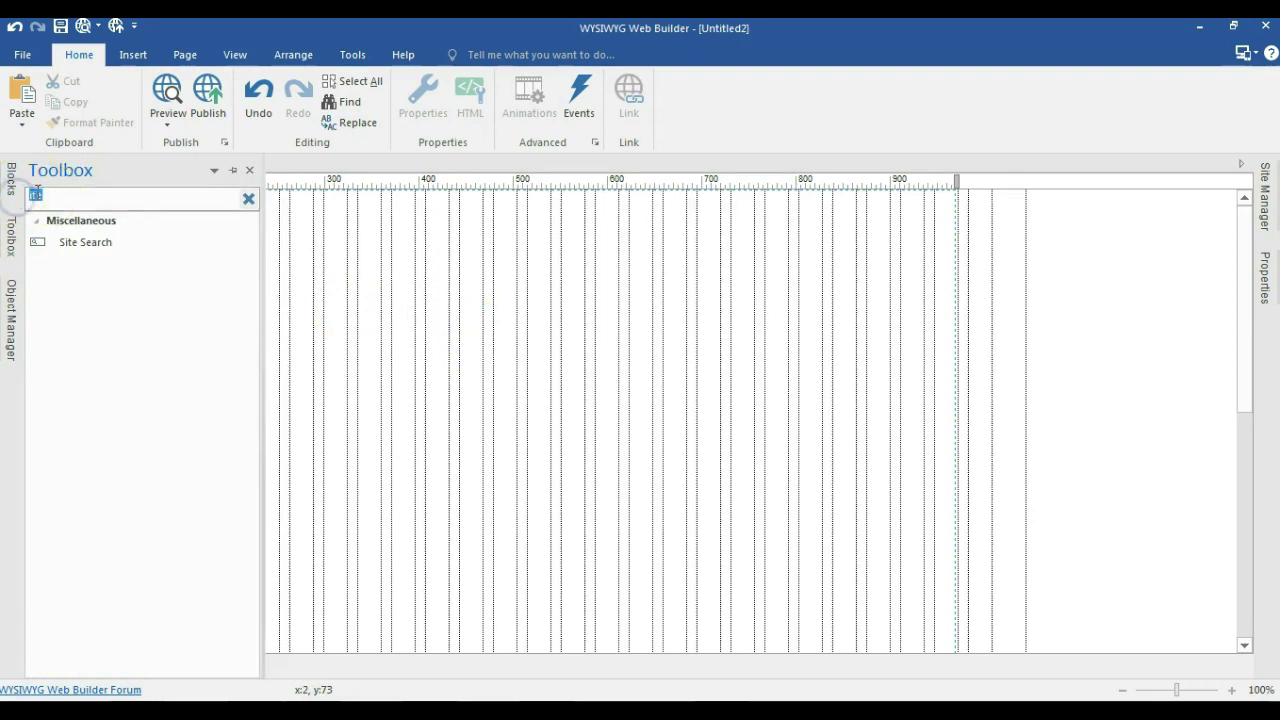
Filter the Toolbox to 'site', drop a Site Search object onto the page, and widen its box.
{"action": "type", "text": "site"}
{"action": "left_click_drag", "start_coordinate": [100, 246], "coordinate": [273, 198]}
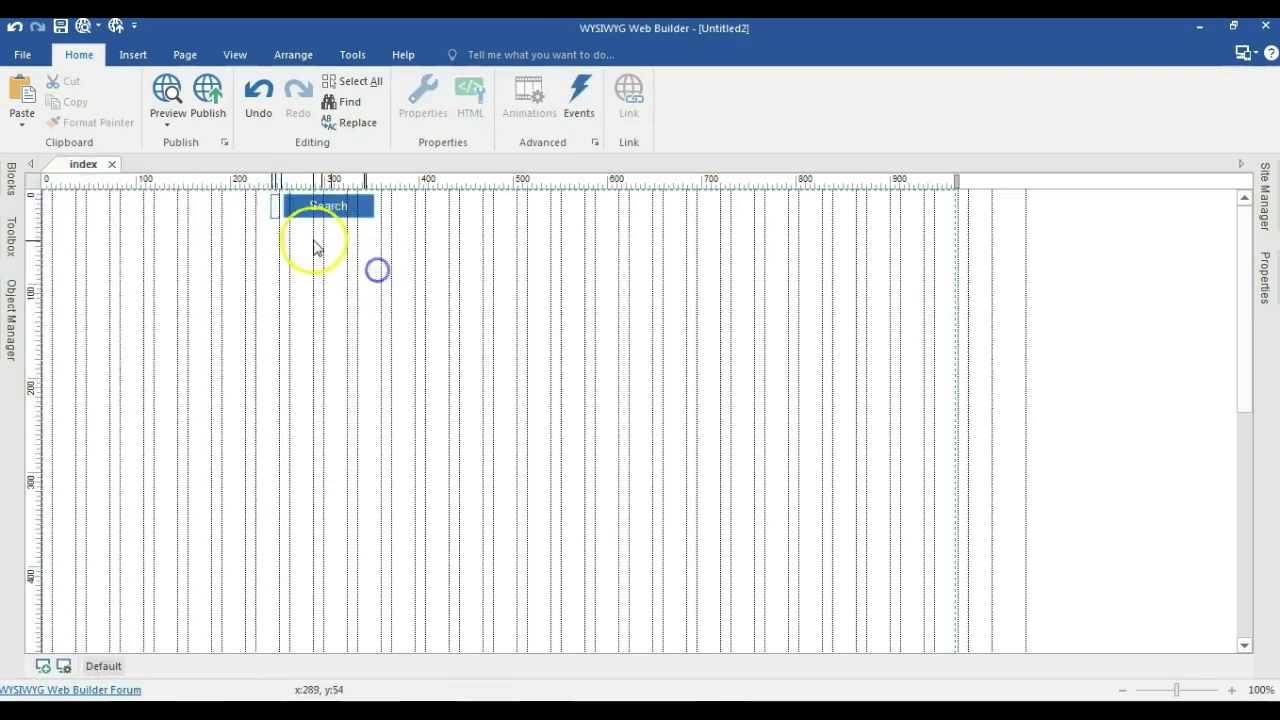
{"action": "left_click", "coordinate": [271, 208]}
{"action": "left_click_drag", "start_coordinate": [268, 207], "coordinate": [168, 207]}
Move the search box and button to x:8, y:6, widen the input to 127 px, and clear the Toolbox filter.
{"action": "left_click", "coordinate": [463, 260]}
{"action": "left_click", "coordinate": [148, 208]}
{"action": "left_click", "coordinate": [190, 232]}
{"action": "left_click", "coordinate": [196, 212]}
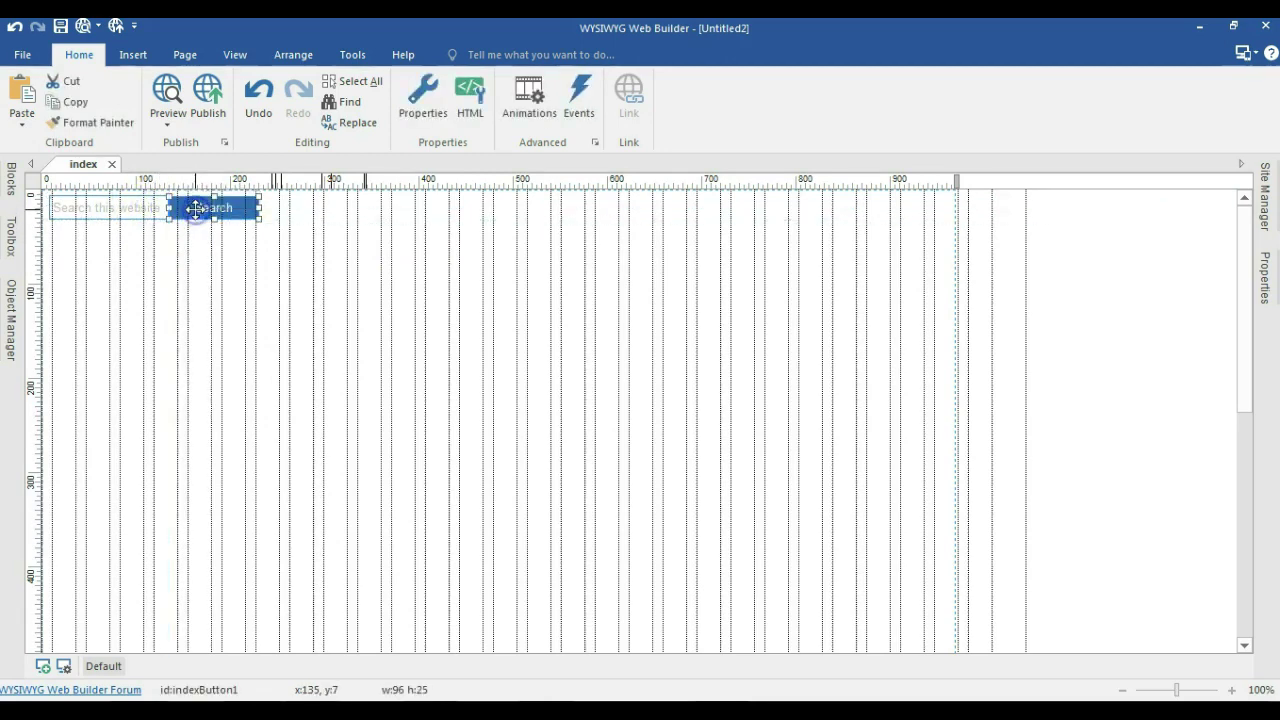
{"action": "left_click", "coordinate": [183, 240]}
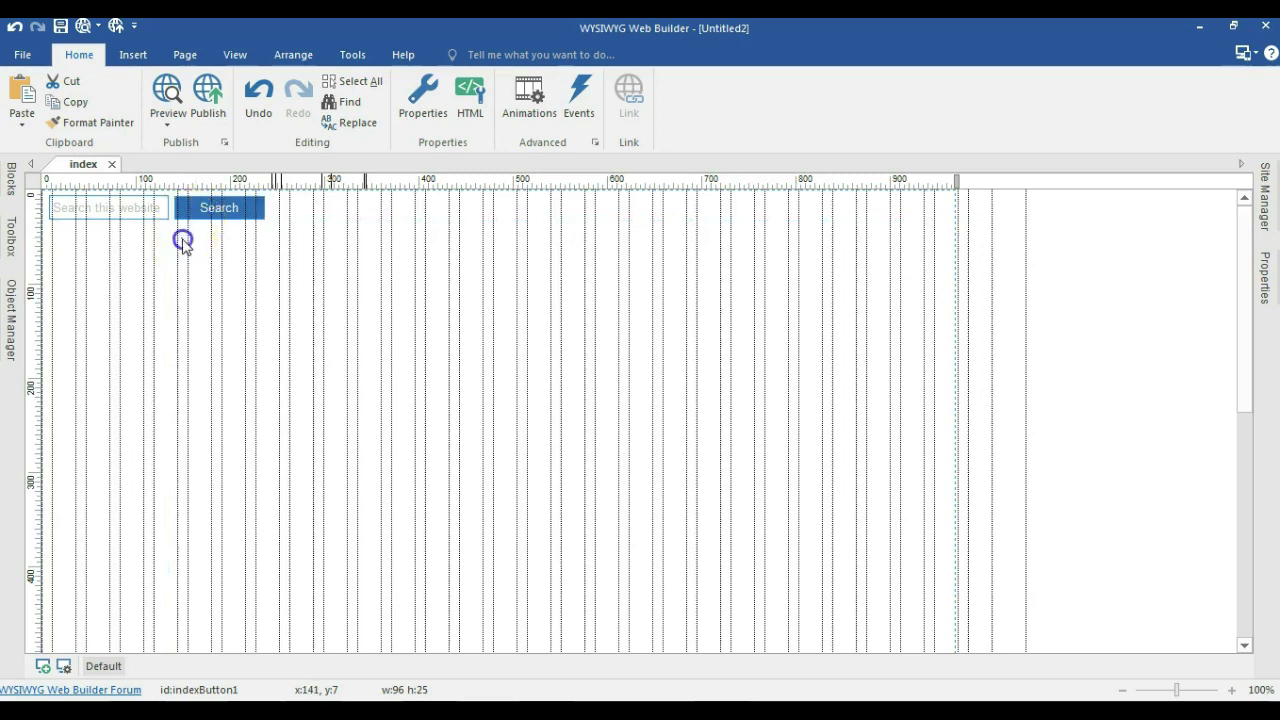
{"action": "left_click", "coordinate": [13, 245]}
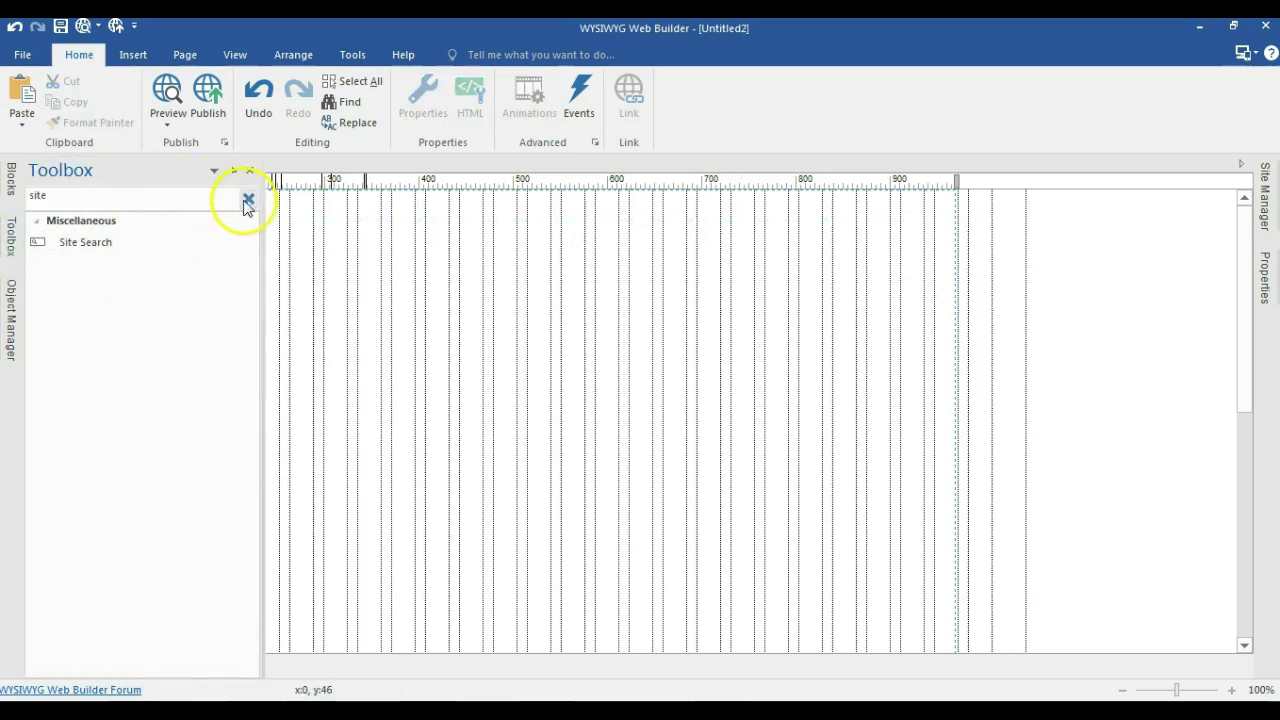
{"action": "left_click", "coordinate": [247, 201]}
Draw a Text object below the search box, fill it with Lorem Ipsum paragraphs, and align it left.
{"action": "left_click", "coordinate": [80, 412]}
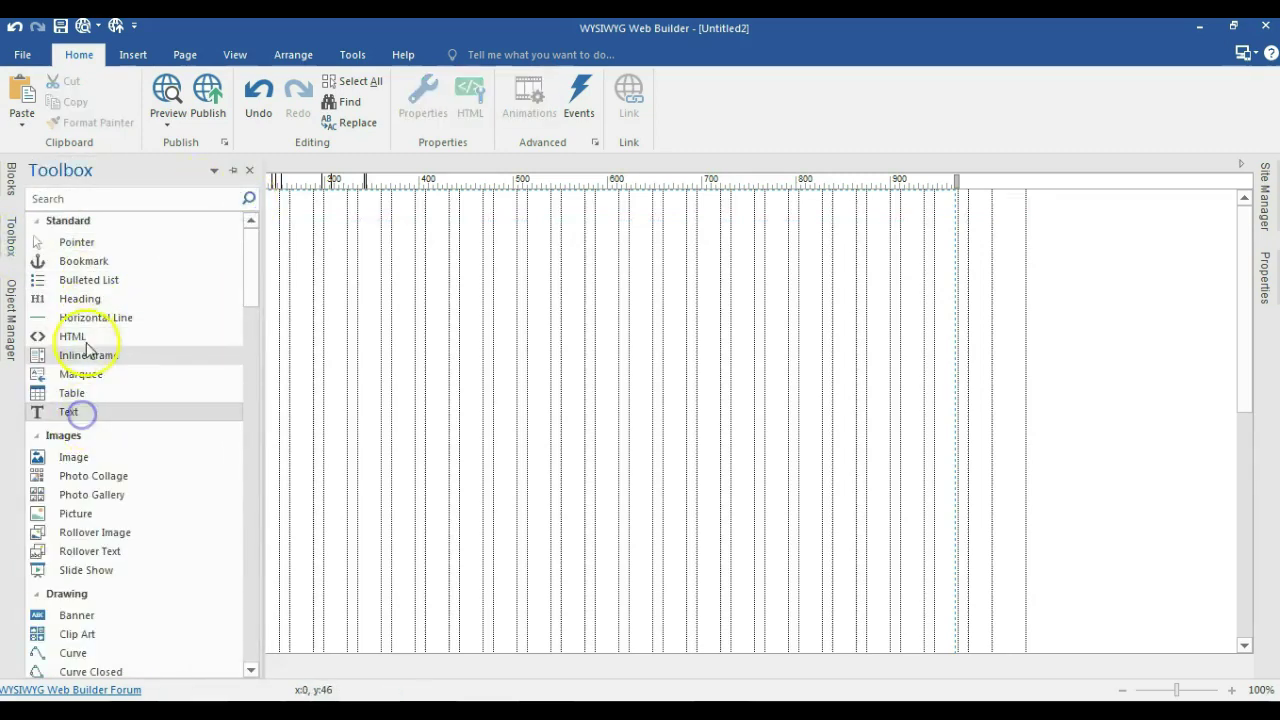
{"action": "left_click_drag", "start_coordinate": [280, 268], "coordinate": [1052, 465]}
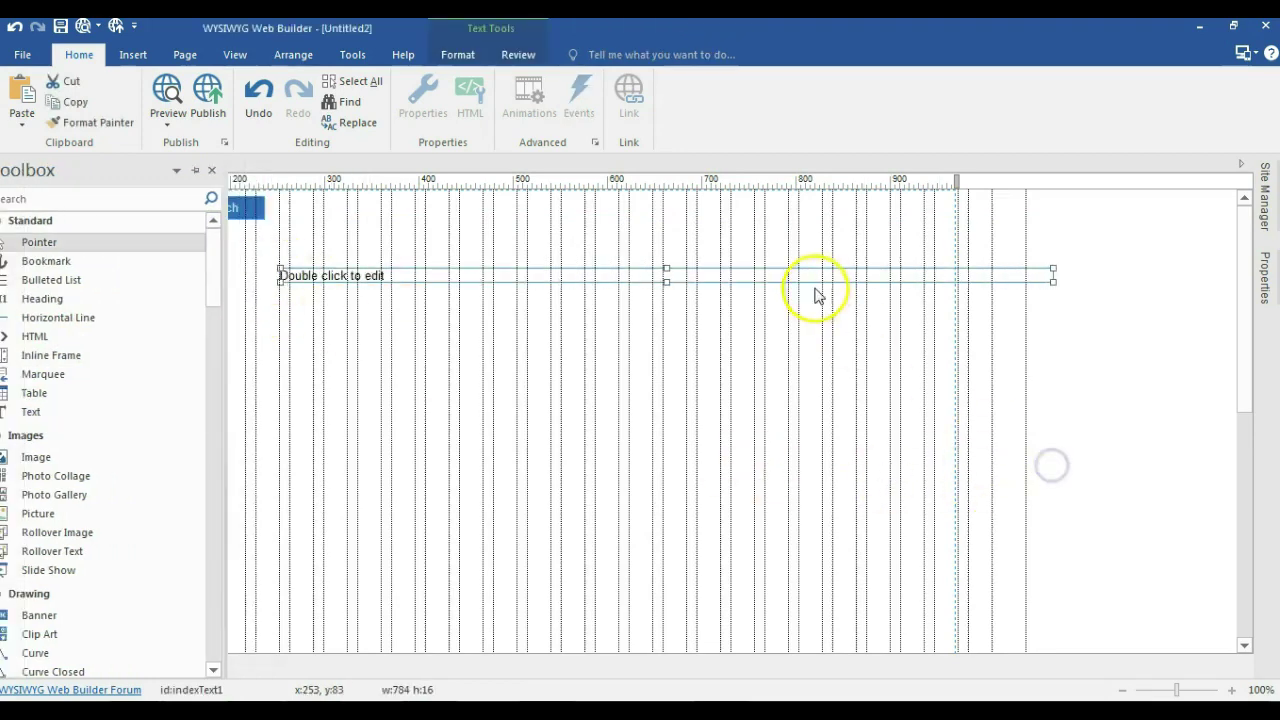
{"action": "double_click", "coordinate": [811, 277]}
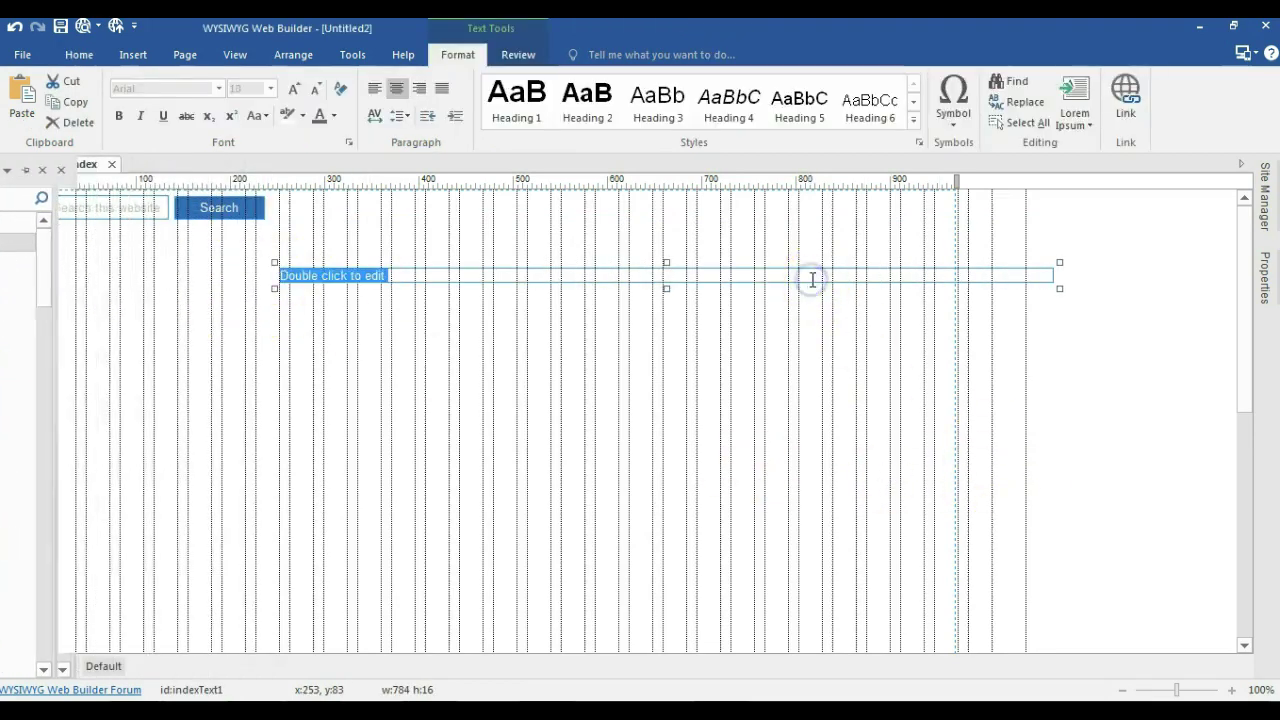
{"action": "left_click", "coordinate": [1095, 131]}
{"action": "left_click", "coordinate": [1078, 349]}
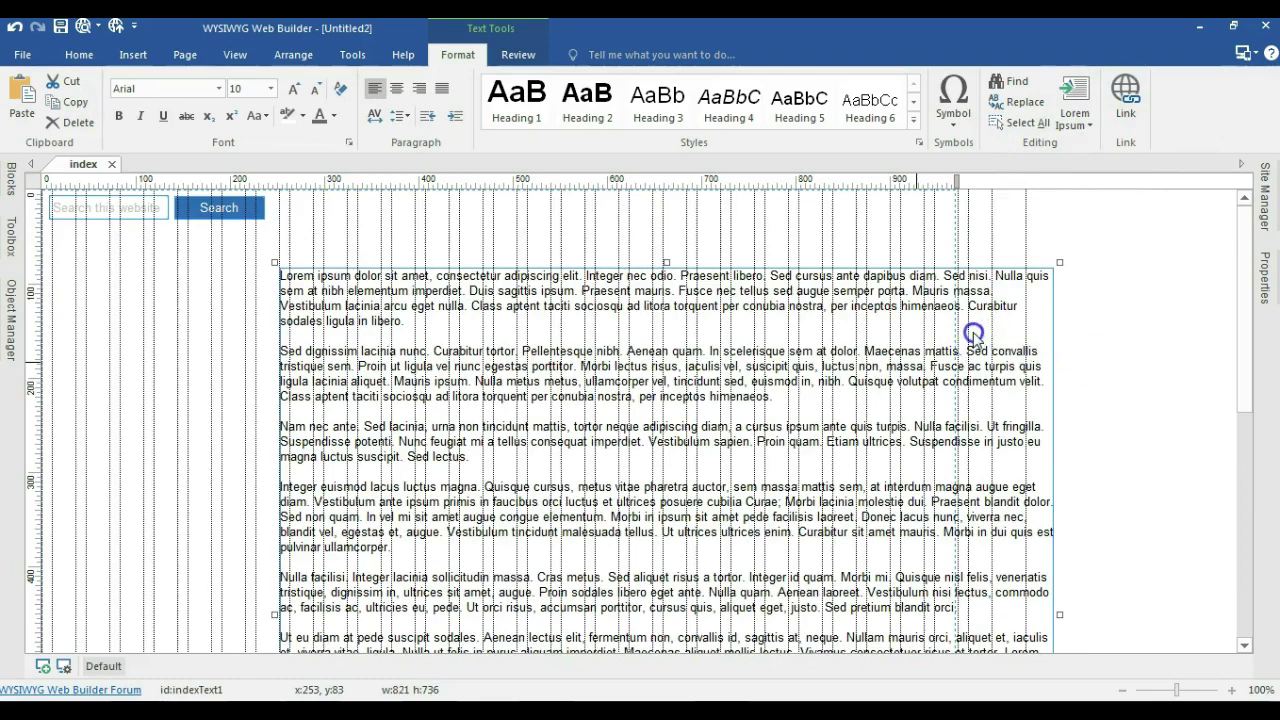
{"action": "key", "text": "Escape"}
{"action": "left_click_drag", "start_coordinate": [843, 333], "coordinate": [706, 273]}
Set the page alignment to Center horizontally in Page Properties.
{"action": "right_click", "coordinate": [854, 312]}
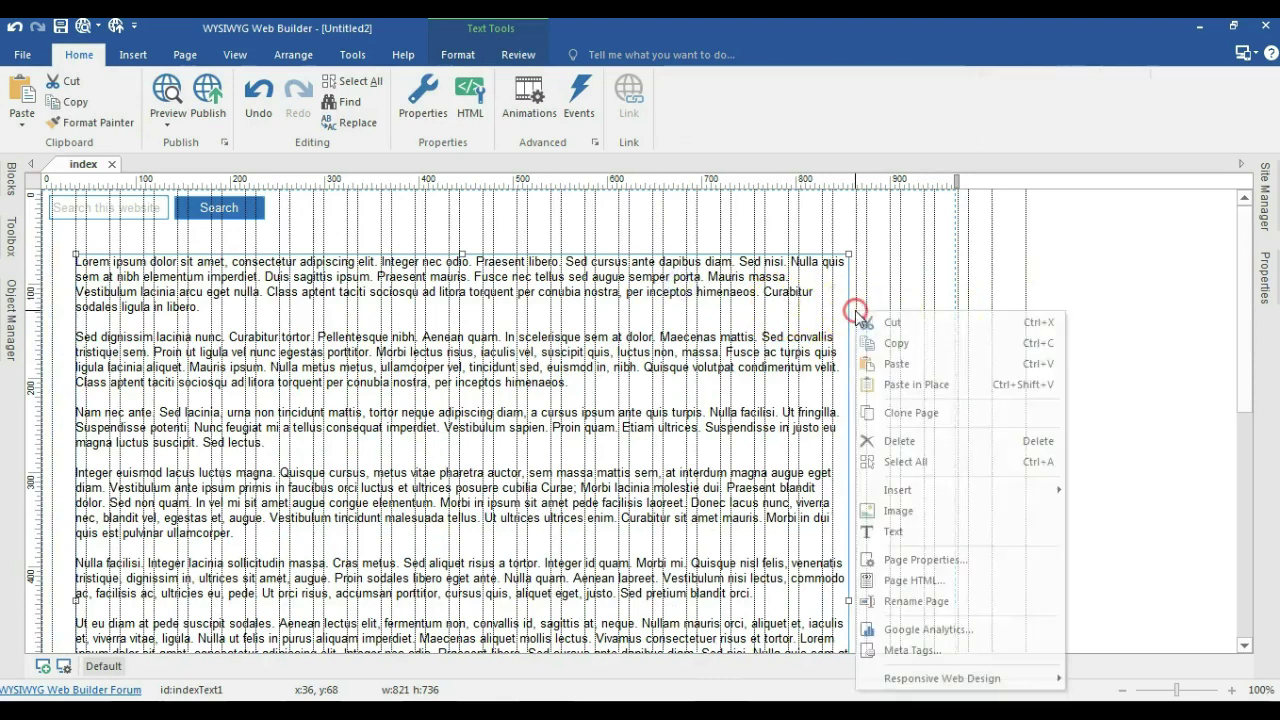
{"action": "left_click", "coordinate": [929, 559]}
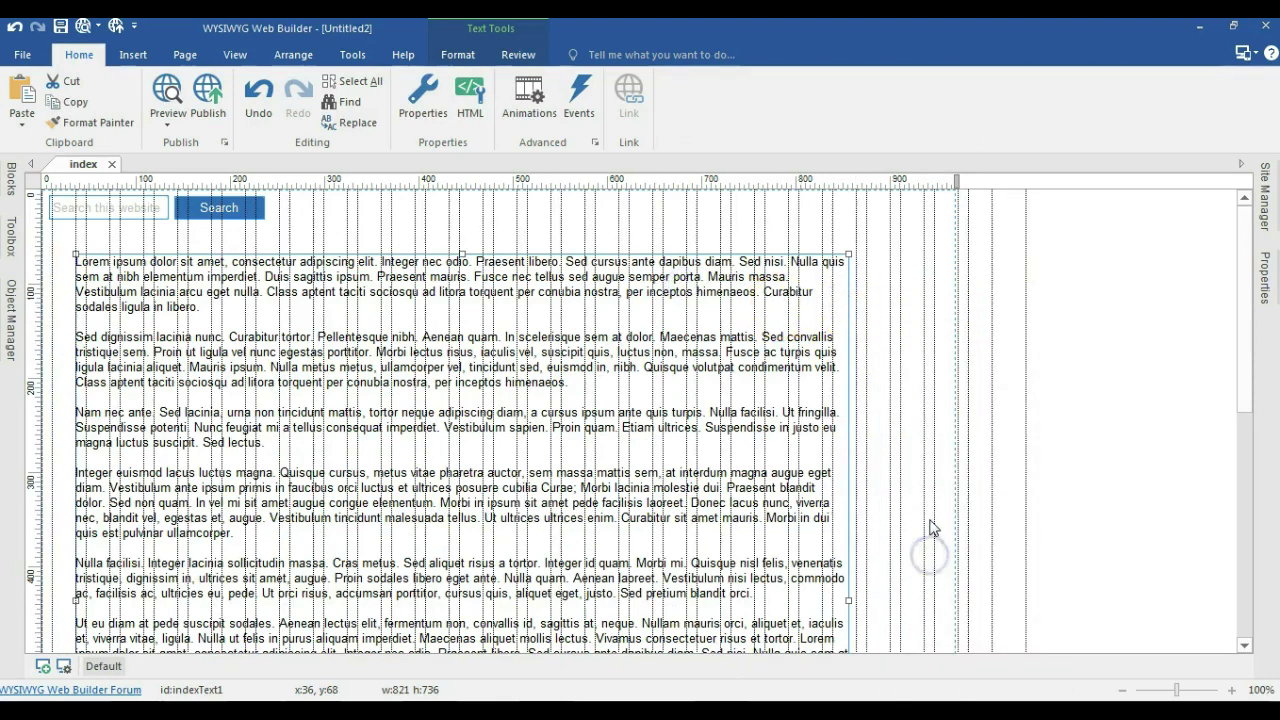
{"action": "left_click", "coordinate": [551, 366]}
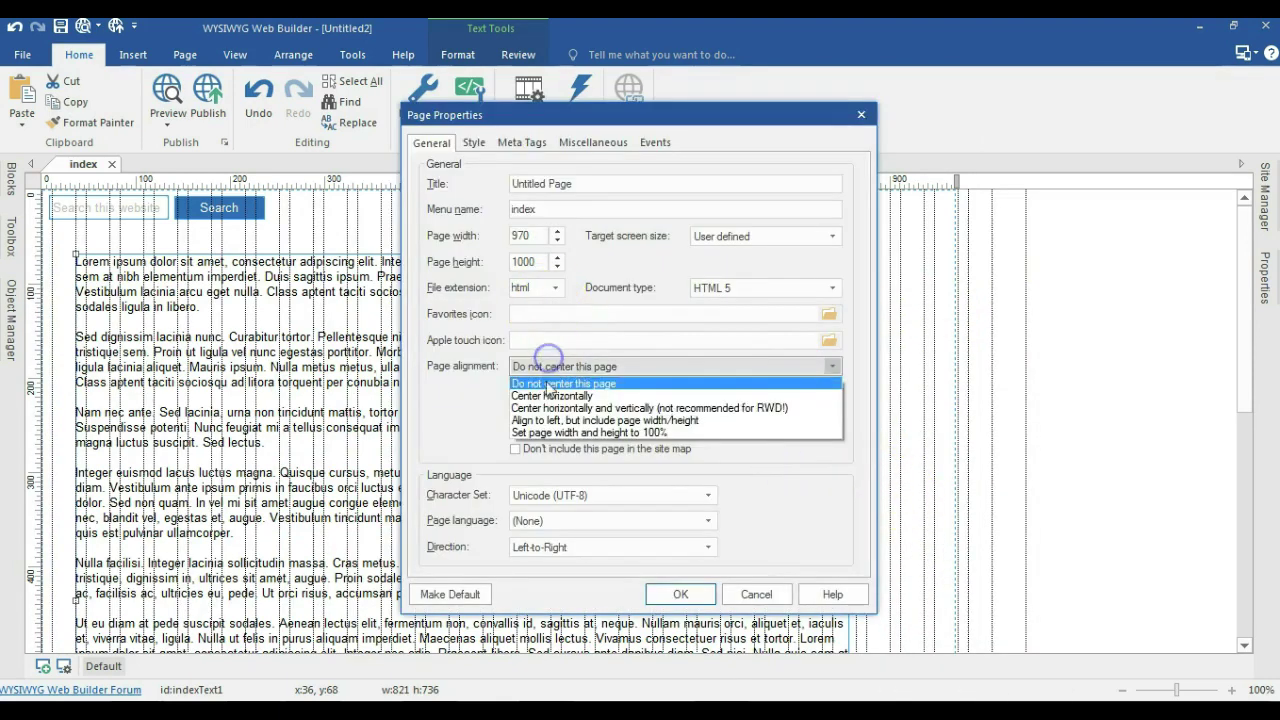
{"action": "left_click", "coordinate": [548, 396]}
{"action": "left_click", "coordinate": [679, 594]}
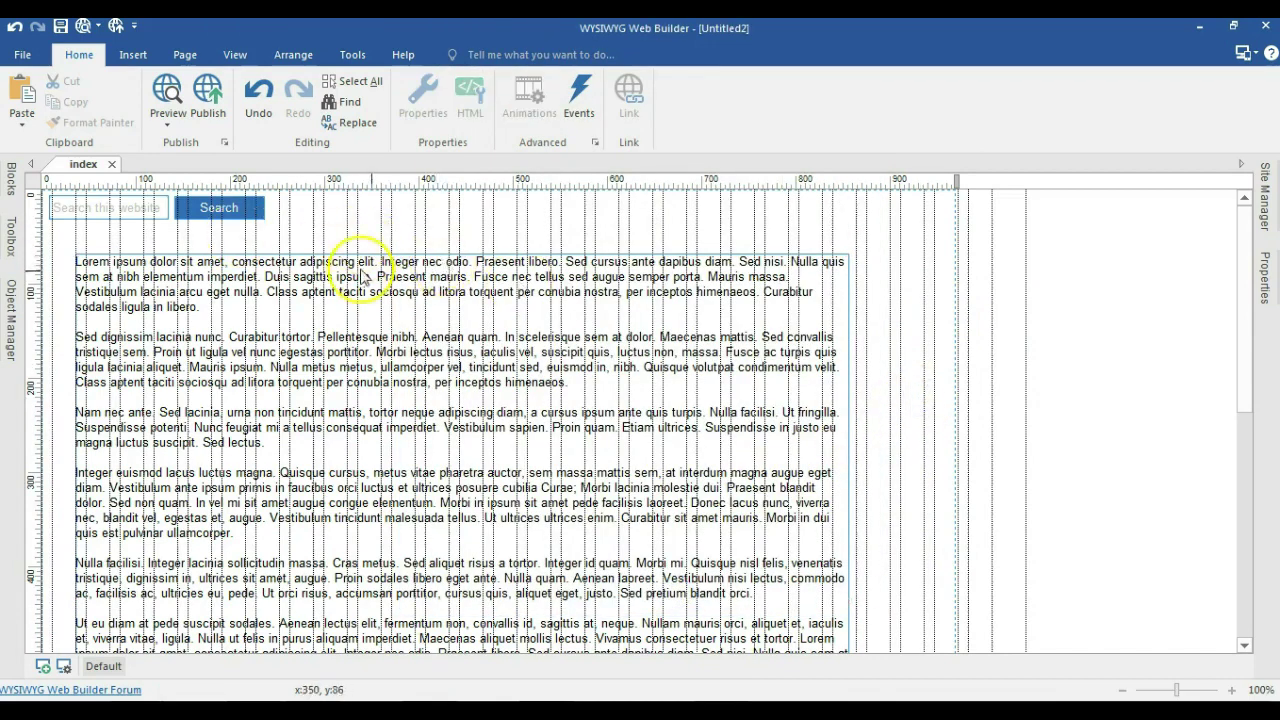
In Site Search properties, enable Auto Complete and Display description, keeping results in a new browser window.
{"action": "left_click", "coordinate": [81, 215]}
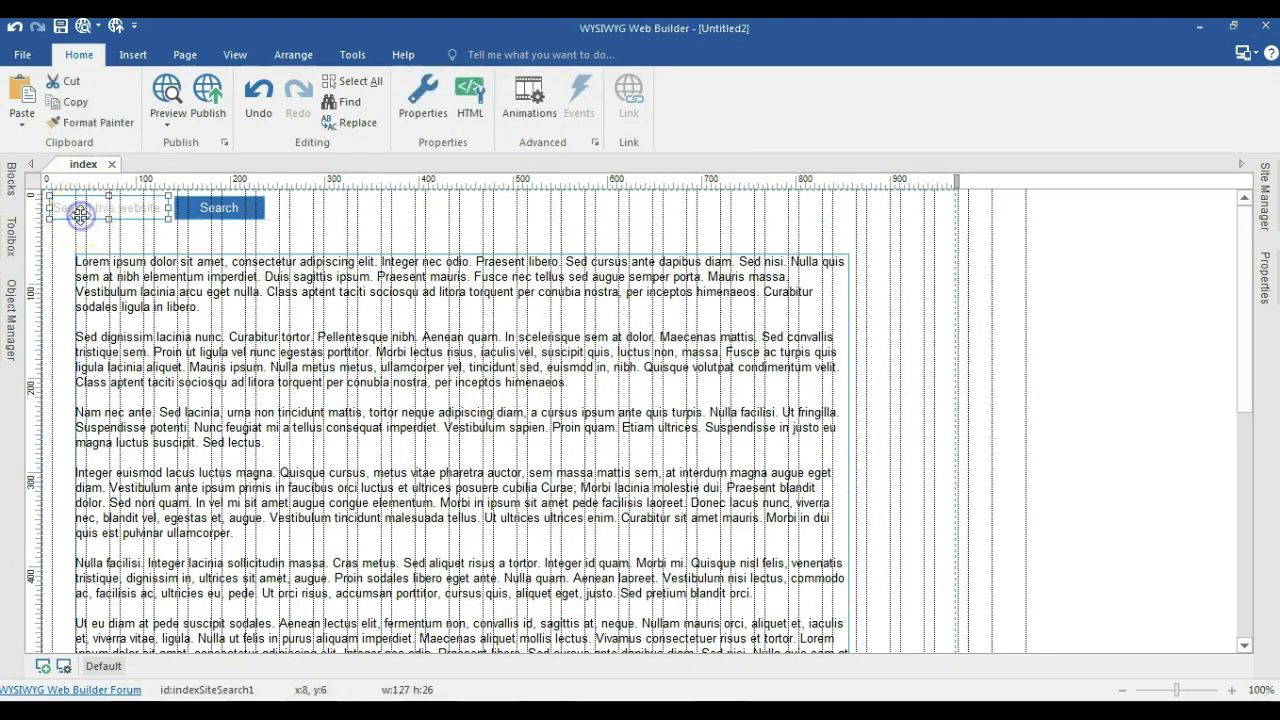
{"action": "left_click", "coordinate": [143, 222]}
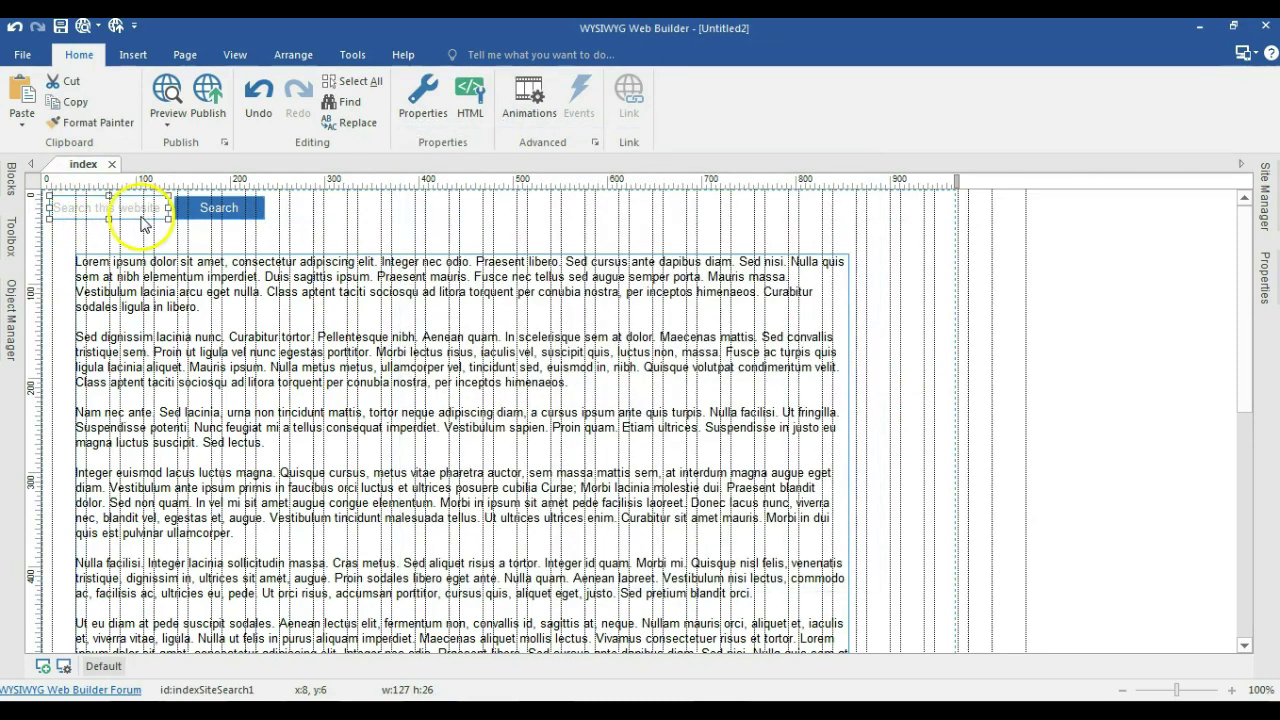
{"action": "double_click", "coordinate": [138, 215]}
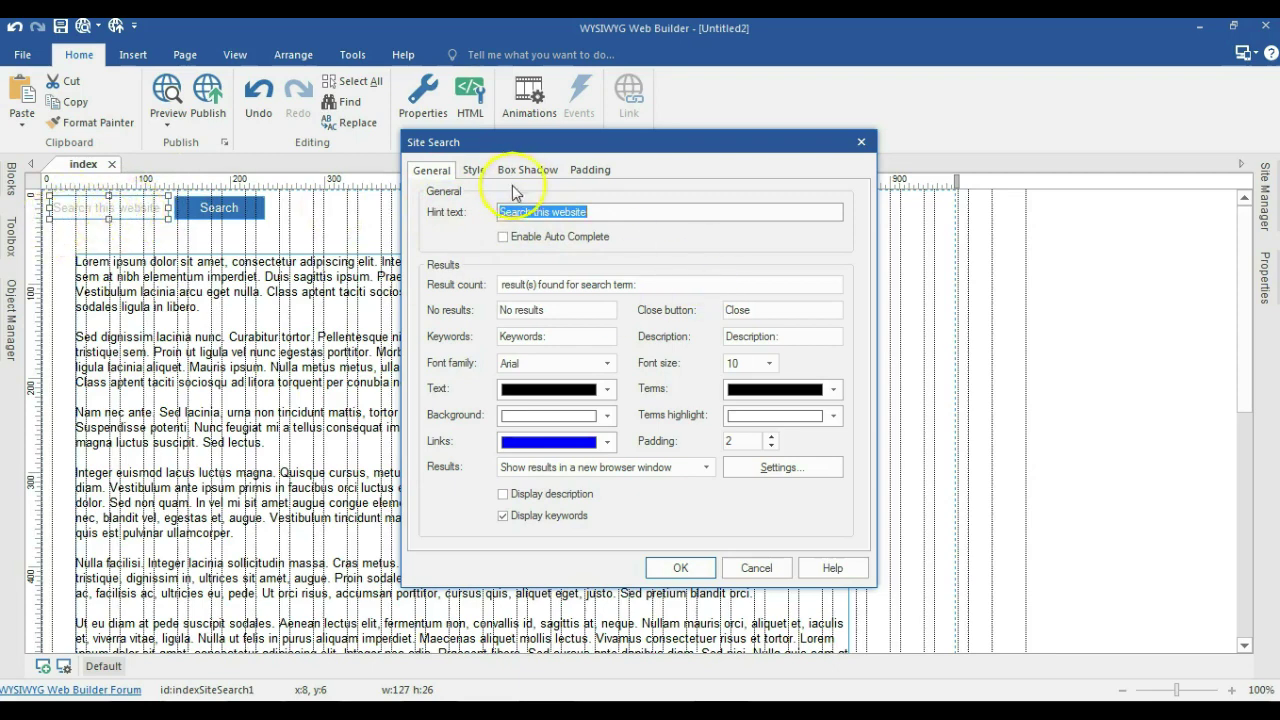
{"action": "left_click", "coordinate": [502, 242]}
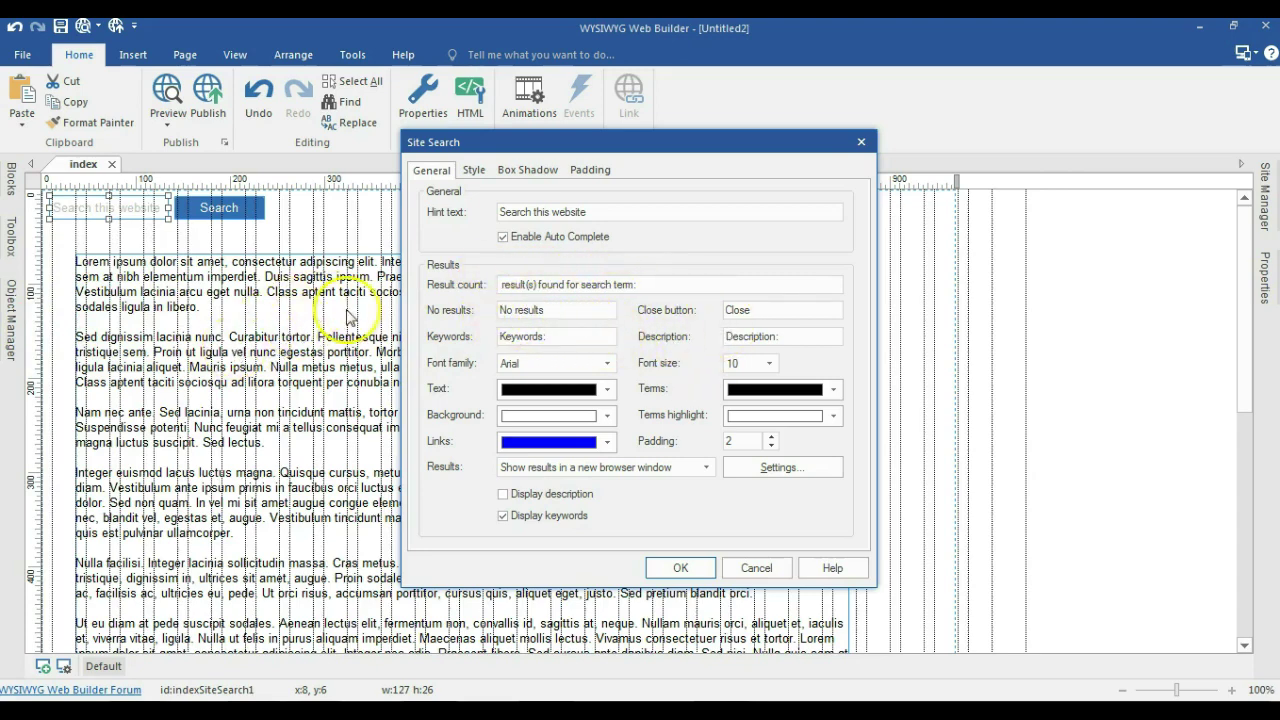
{"action": "left_click", "coordinate": [482, 313]}
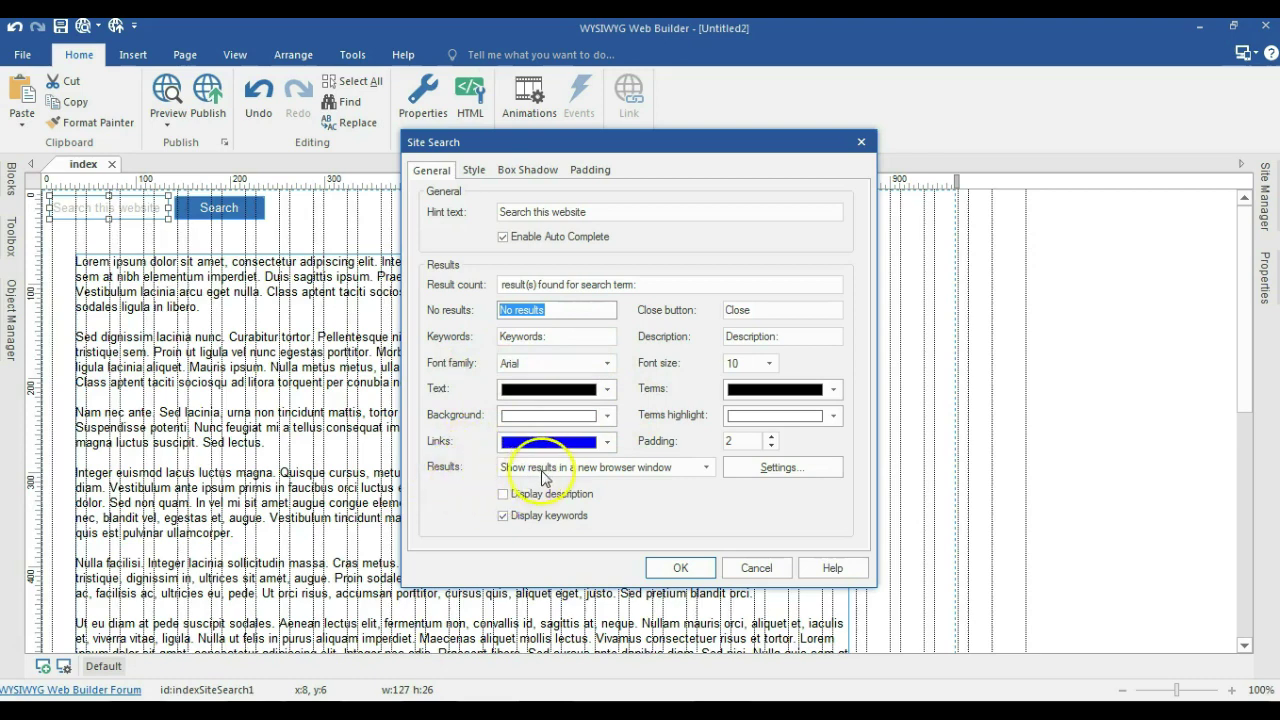
{"action": "left_click", "coordinate": [504, 497]}
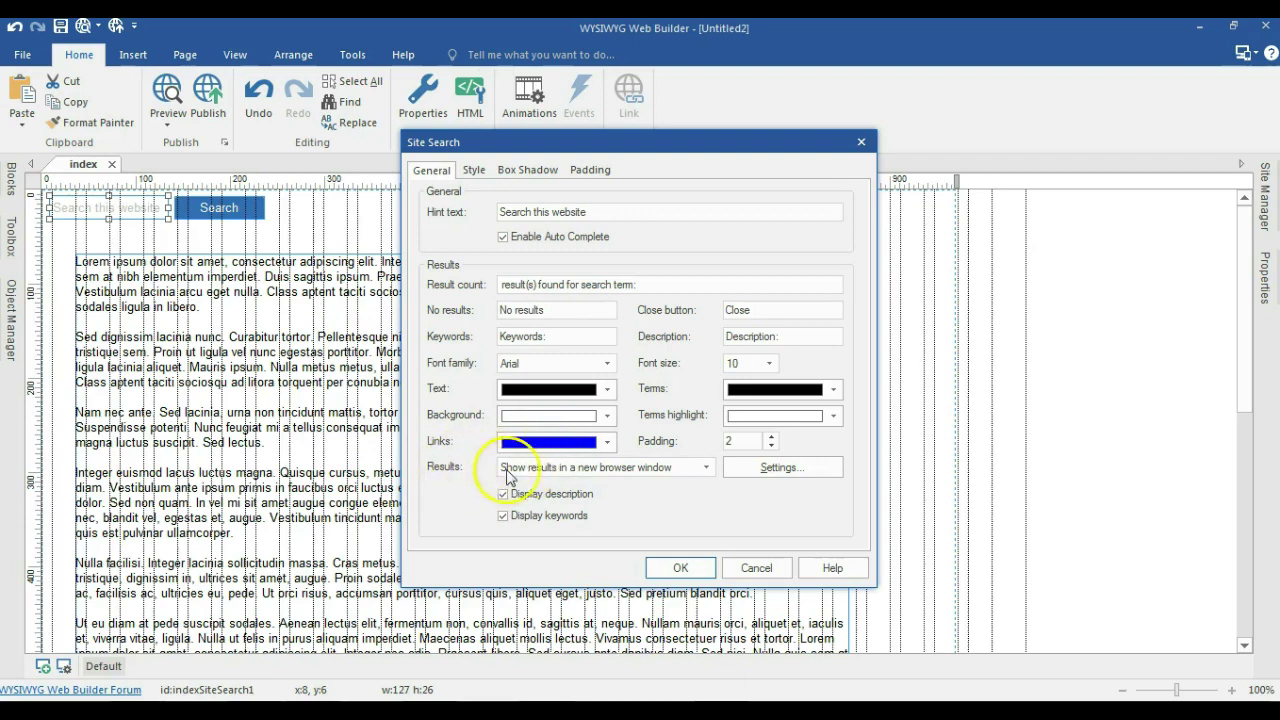
{"action": "left_click", "coordinate": [540, 472]}
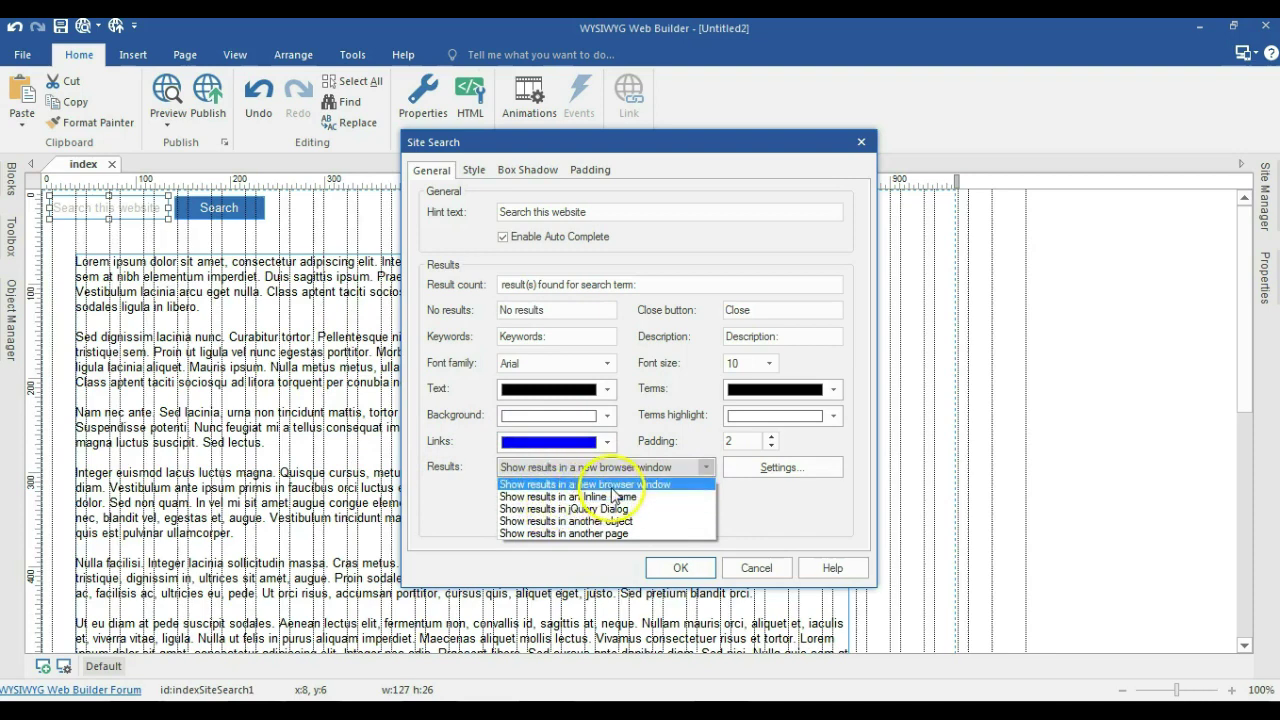
{"action": "left_click", "coordinate": [710, 482]}
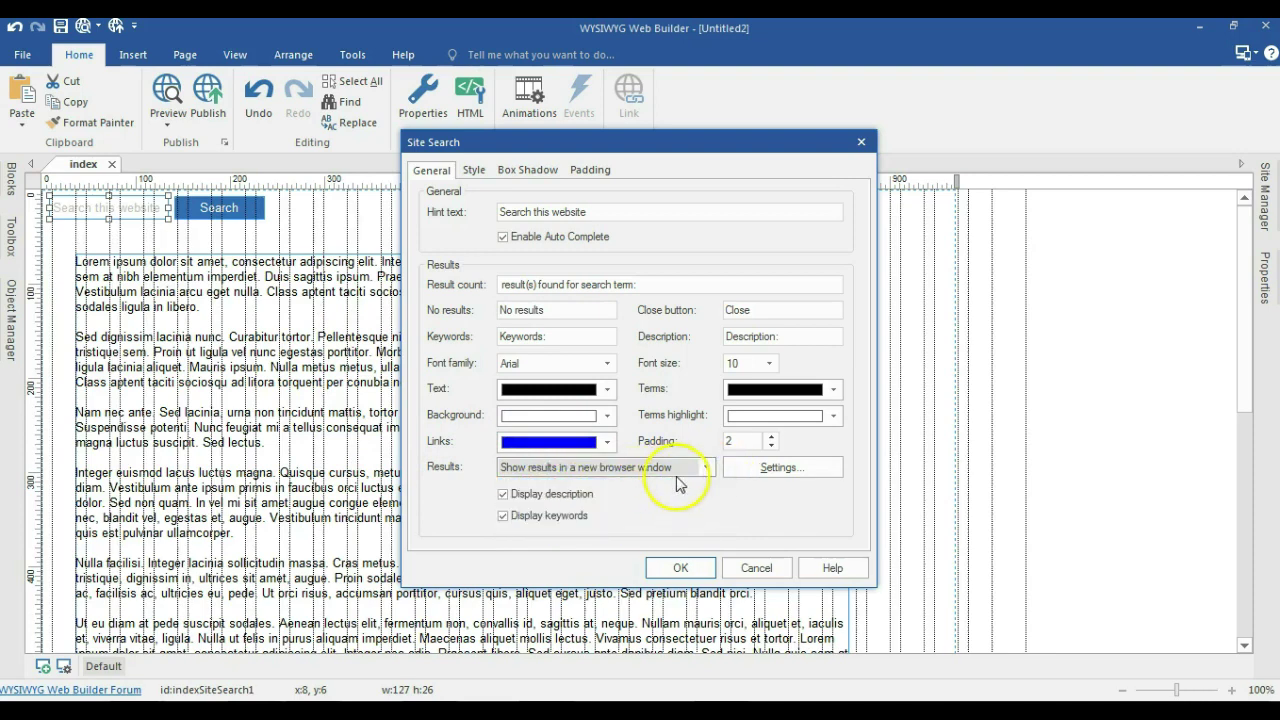
Size the search results popup window to 600 wide by 500 high and apply the Site Search settings.
{"action": "left_click", "coordinate": [740, 467]}
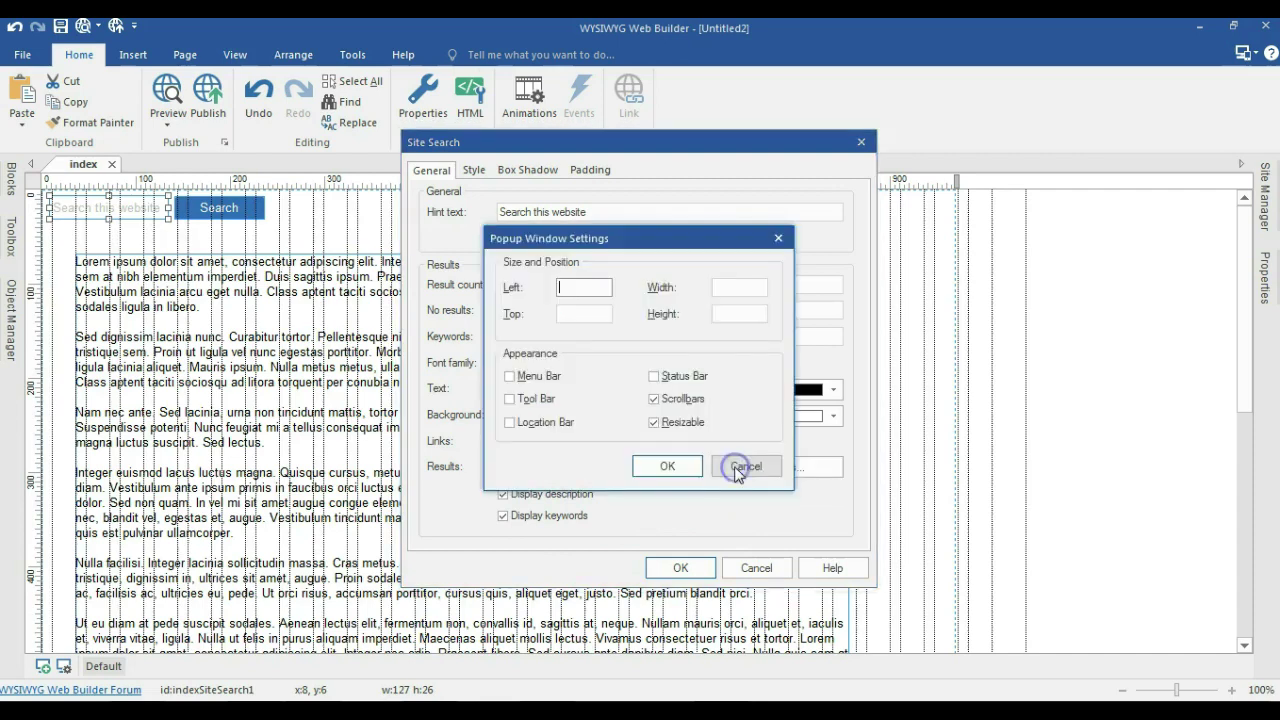
{"action": "left_click", "coordinate": [585, 287]}
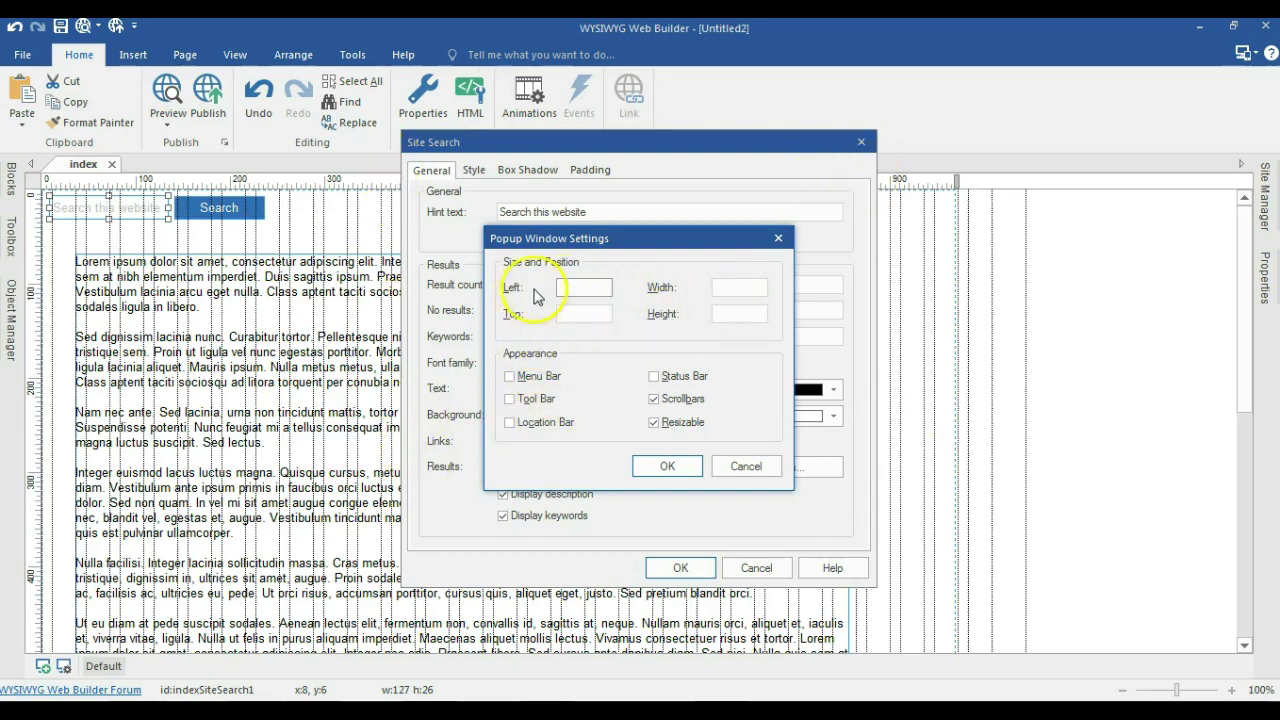
{"action": "left_click", "coordinate": [720, 291]}
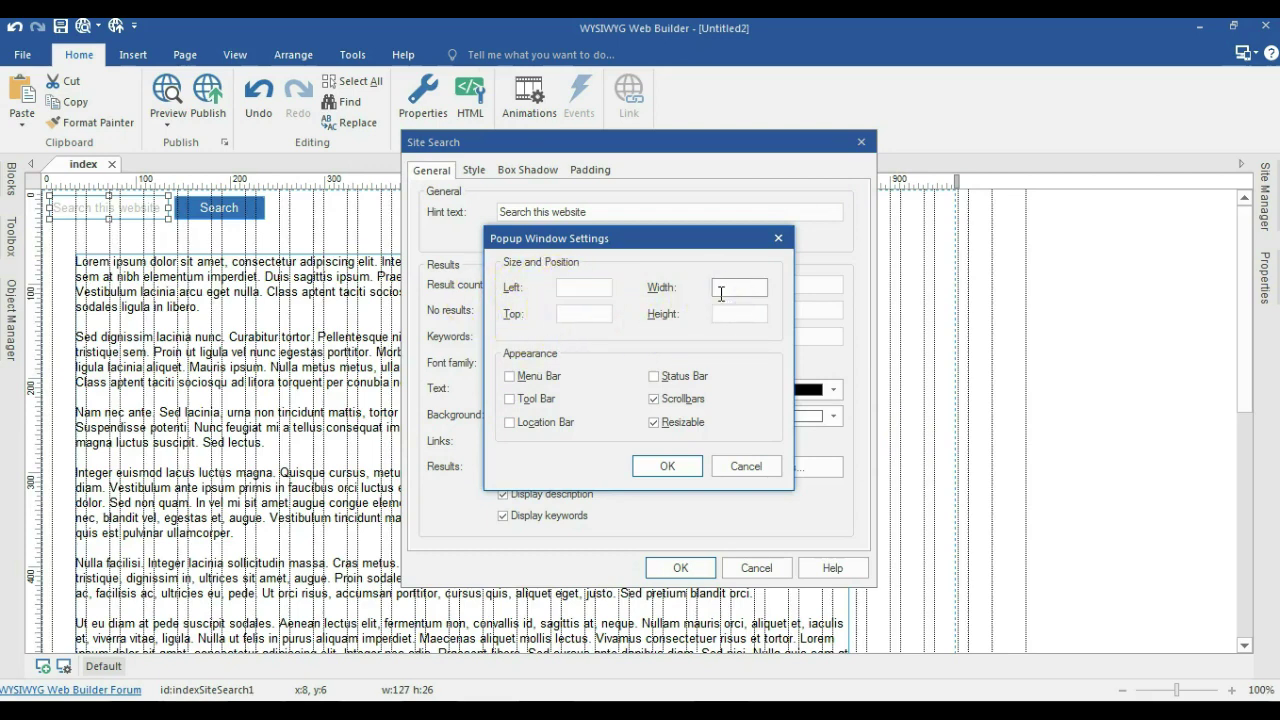
{"action": "left_click", "coordinate": [760, 319]}
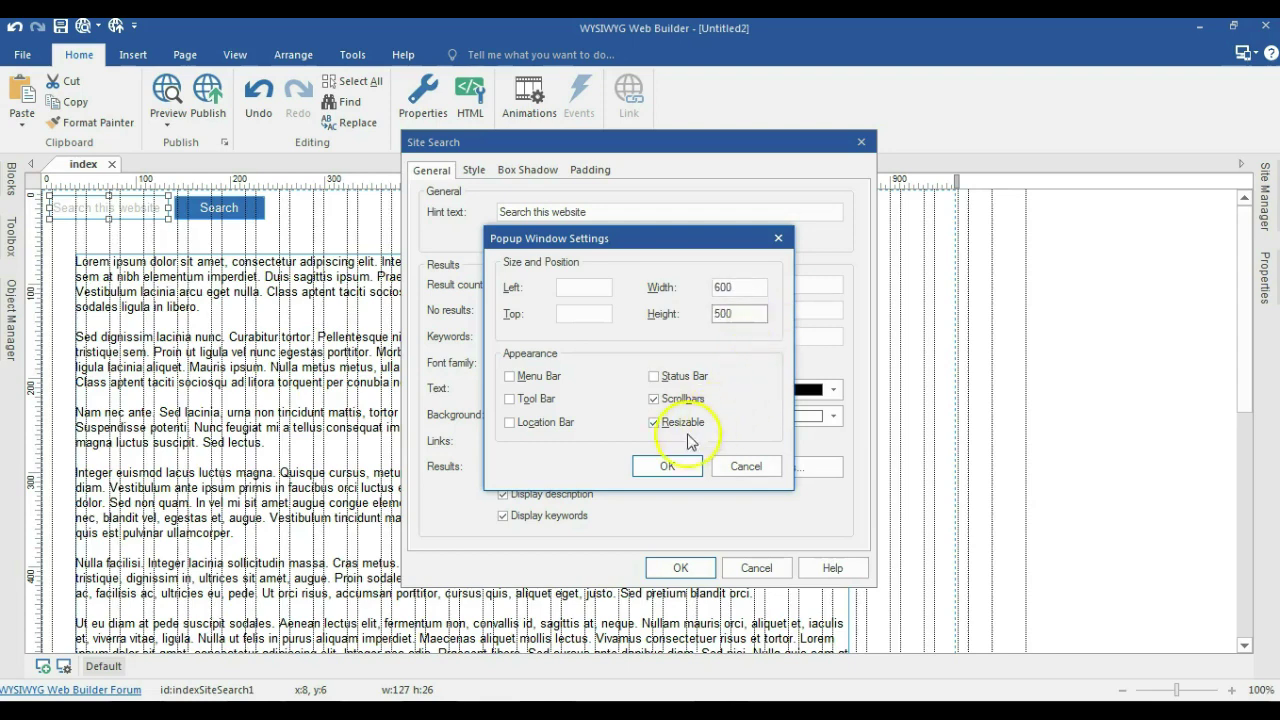
{"action": "left_click", "coordinate": [667, 466]}
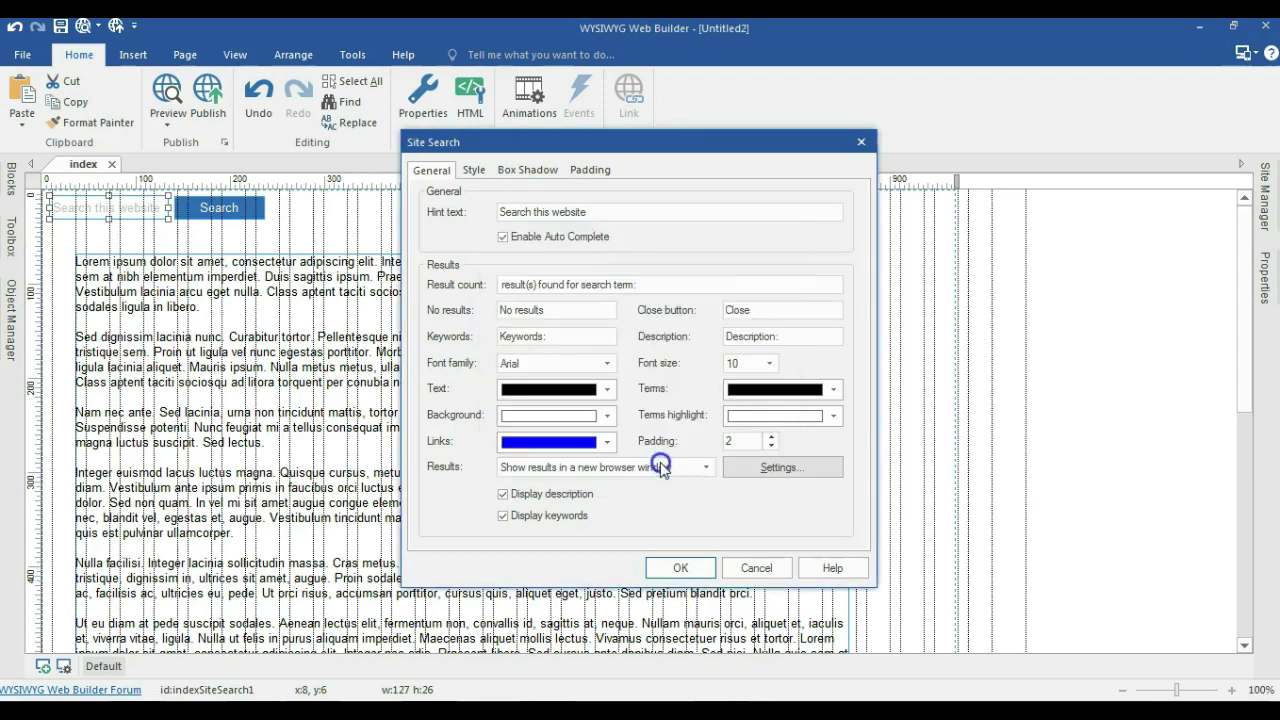
{"action": "left_click", "coordinate": [688, 566]}
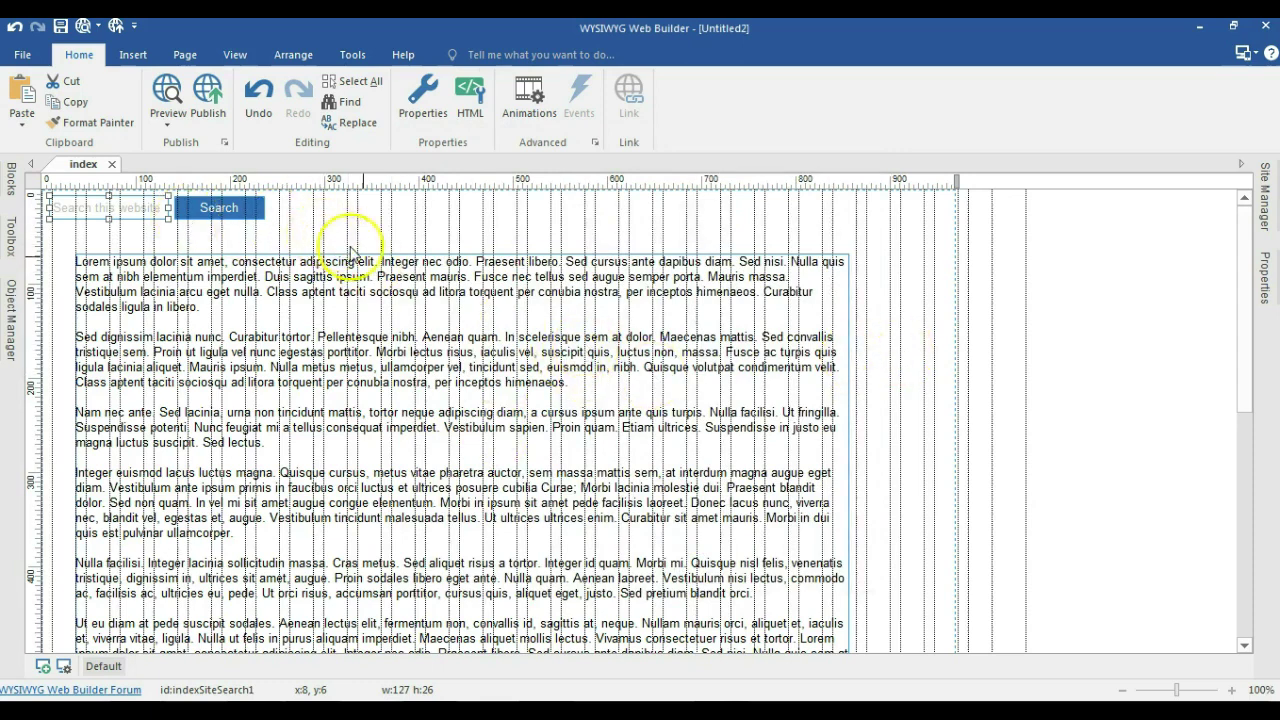
Copy the first lorem paragraph into the page's Meta description and set keywords 'lorem, ipsum, dolor'.
{"action": "double_click", "coordinate": [442, 354]}
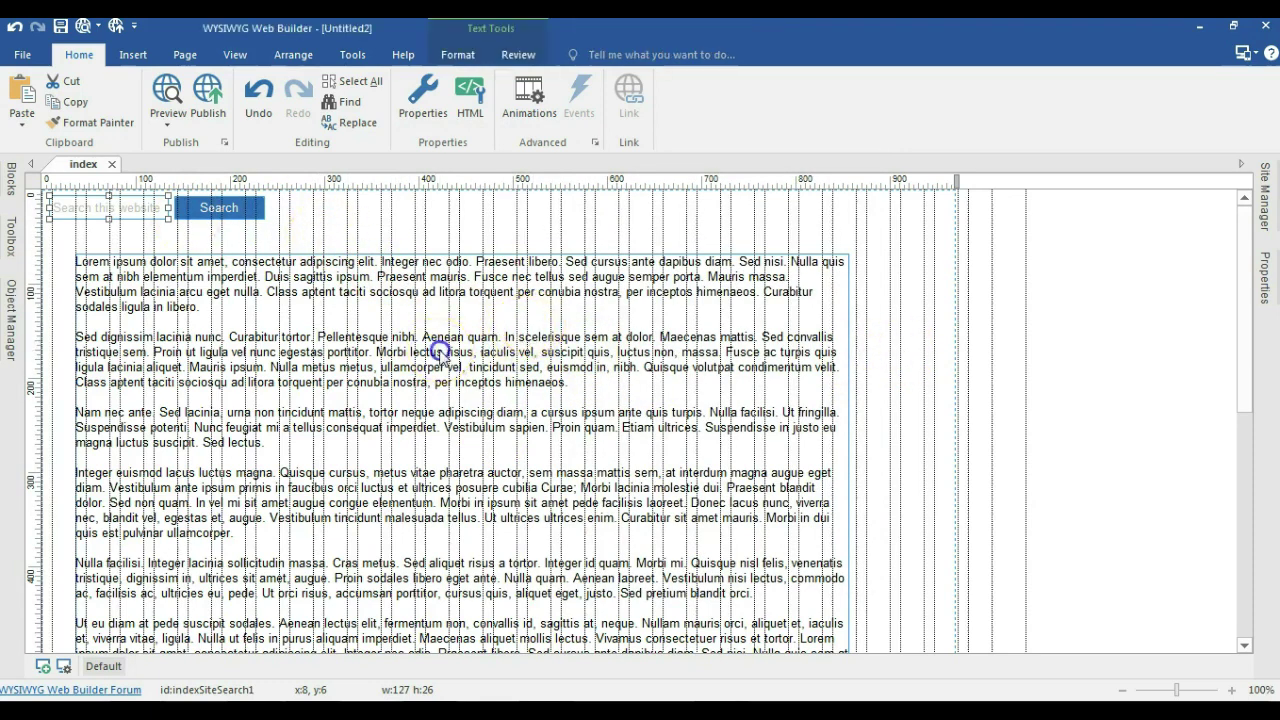
{"action": "left_click_drag", "start_coordinate": [218, 304], "coordinate": [63, 265]}
{"action": "key", "text": "ctrl+c"}
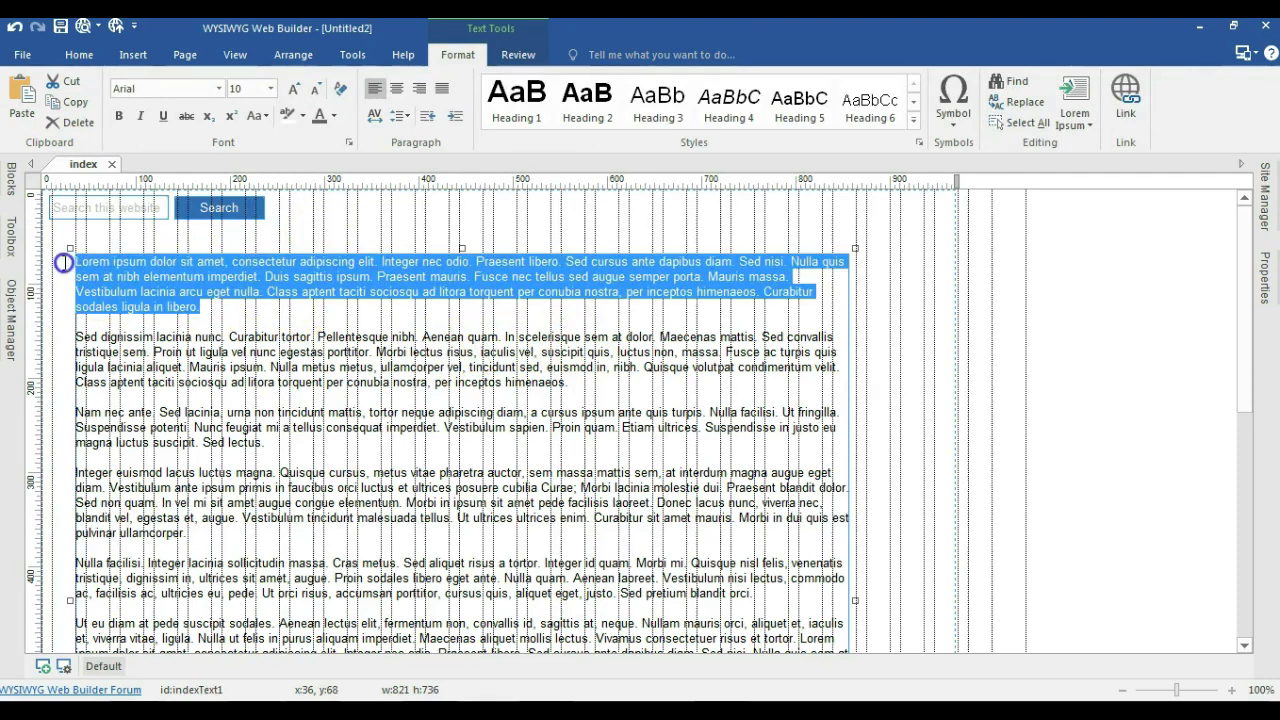
{"action": "left_click", "coordinate": [992, 382]}
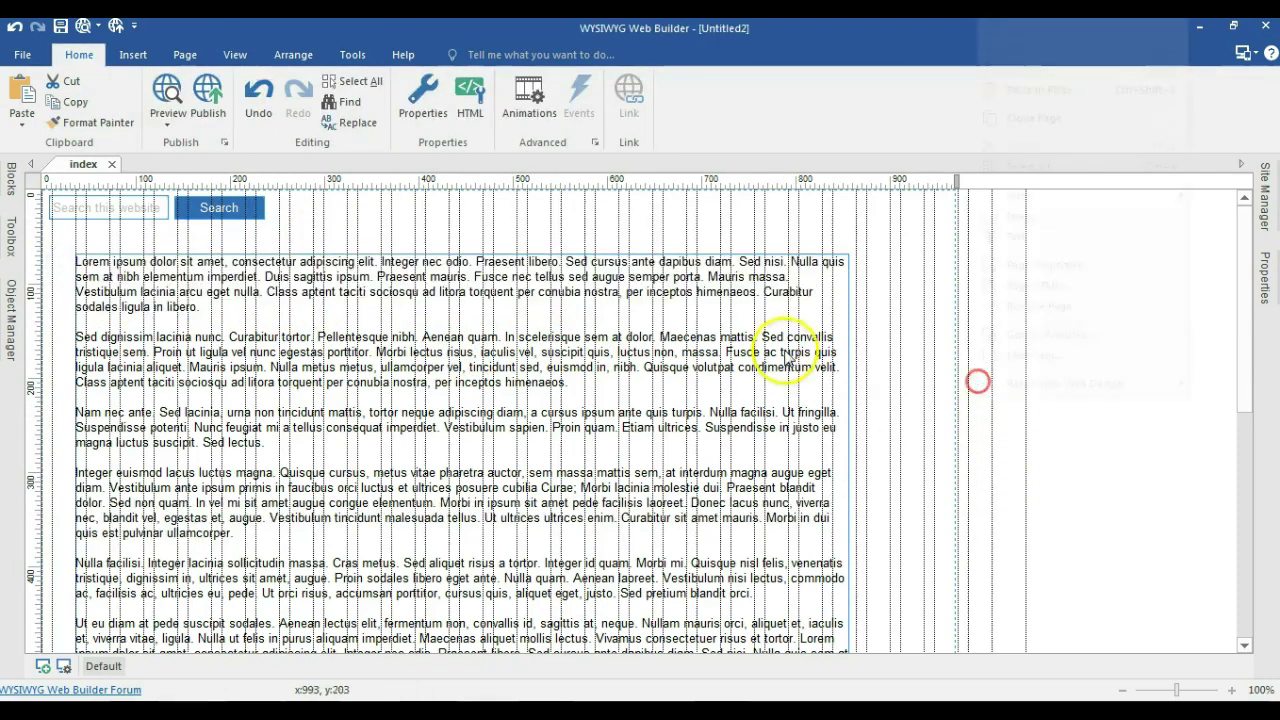
{"action": "right_click", "coordinate": [982, 392]}
{"action": "left_click", "coordinate": [1021, 266]}
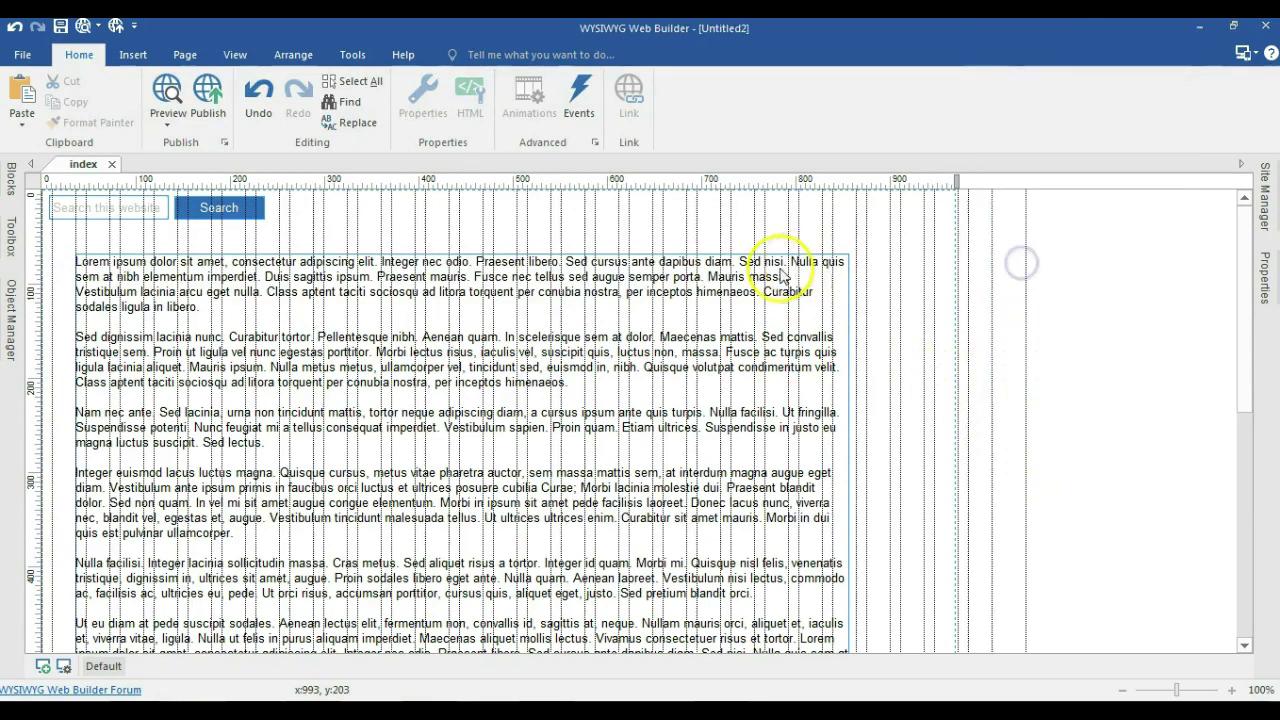
{"action": "left_click", "coordinate": [537, 143]}
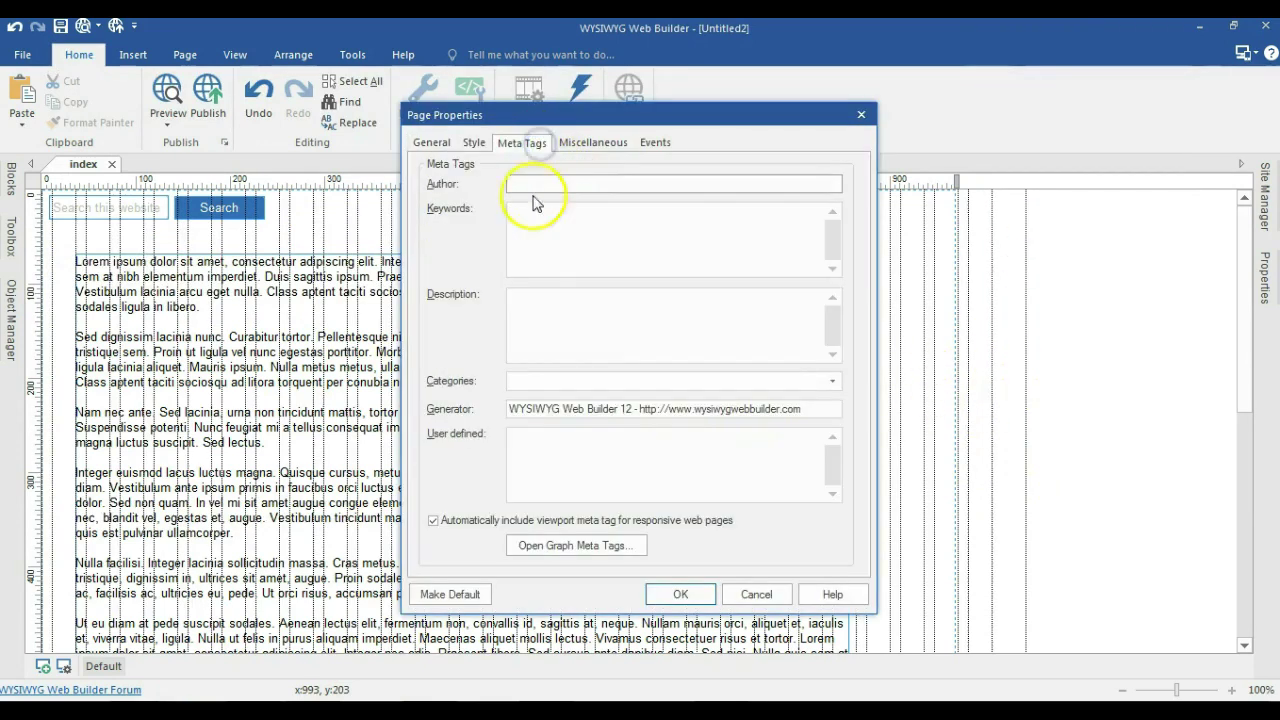
{"action": "left_click", "coordinate": [532, 316]}
{"action": "key", "text": "ctrl+v"}
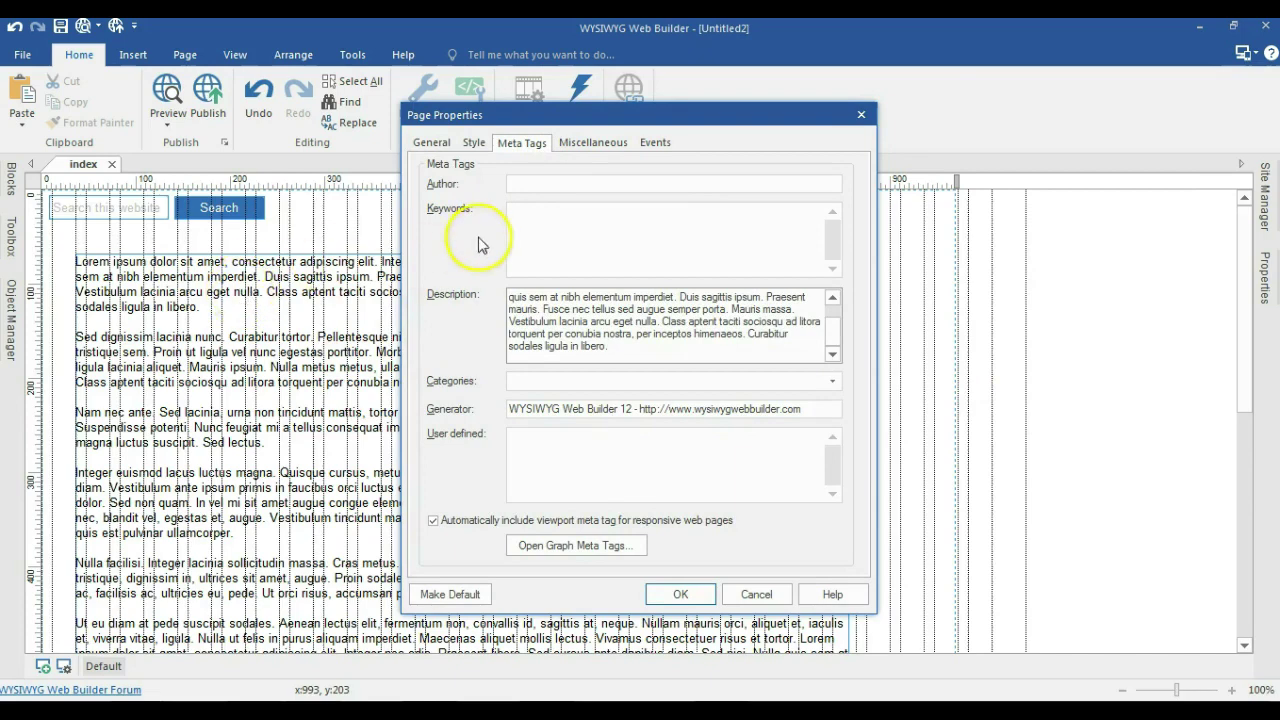
{"action": "left_click", "coordinate": [515, 217]}
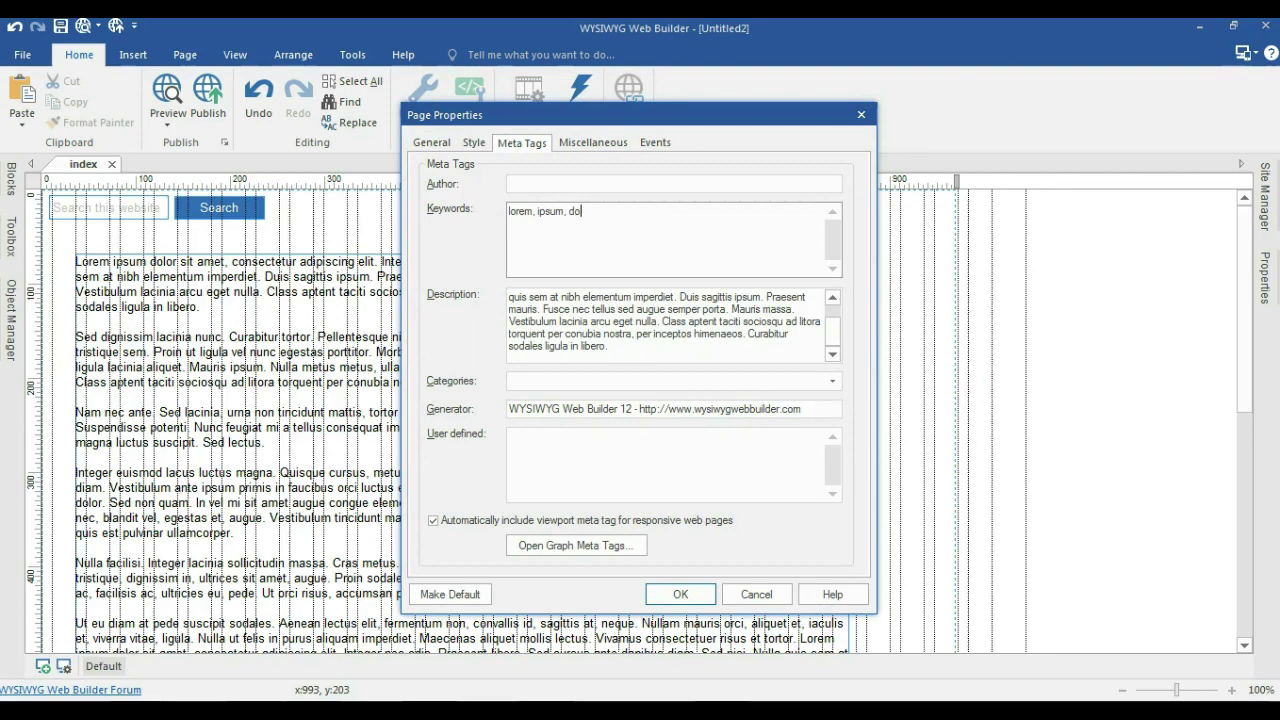
{"action": "type", "text": "lorem, ipsum, dolor"}
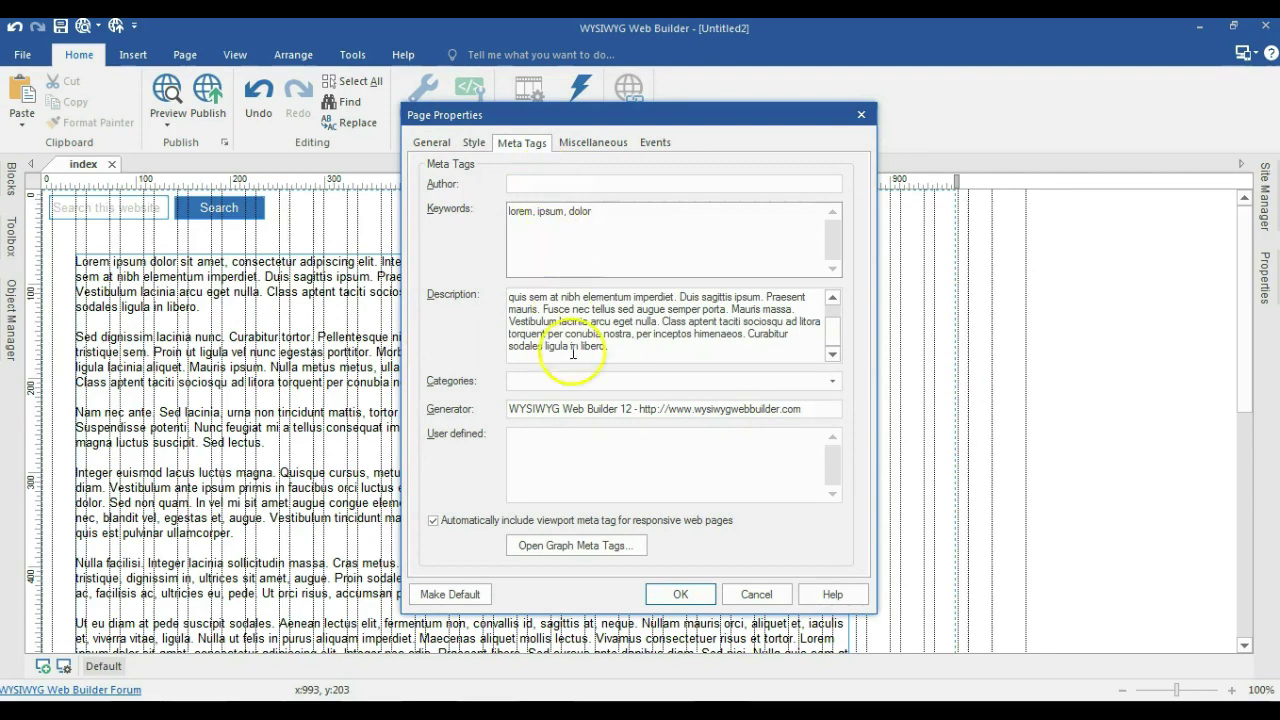
{"action": "left_click", "coordinate": [680, 594]}
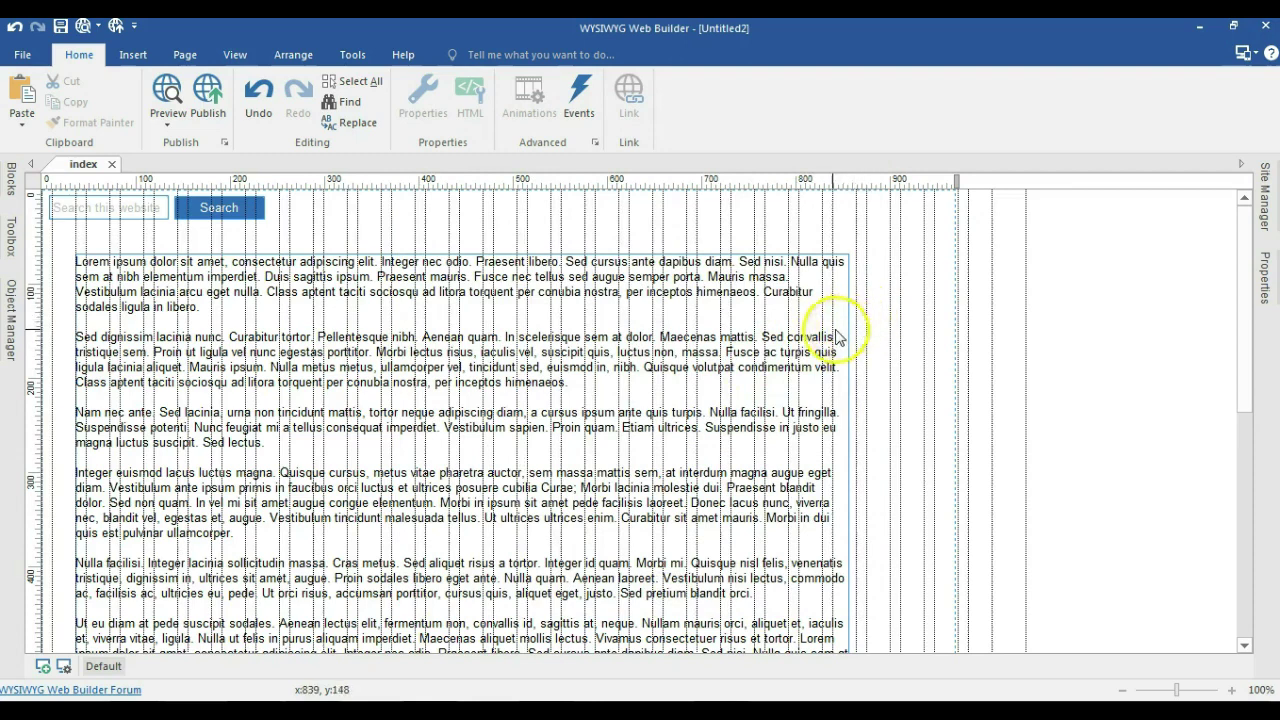
Publish the site to the local server and load localhost/site-search/ in a new Firefox tab.
{"action": "left_click", "coordinate": [208, 95]}
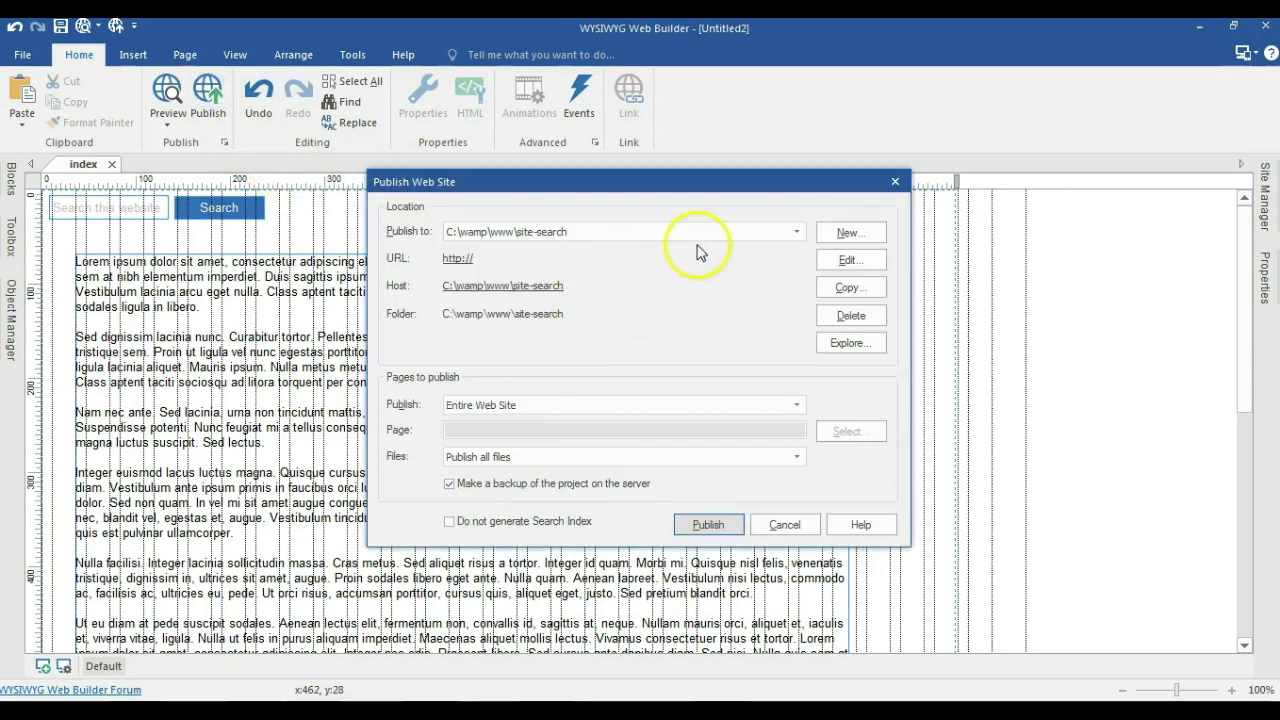
{"action": "left_click", "coordinate": [706, 524]}
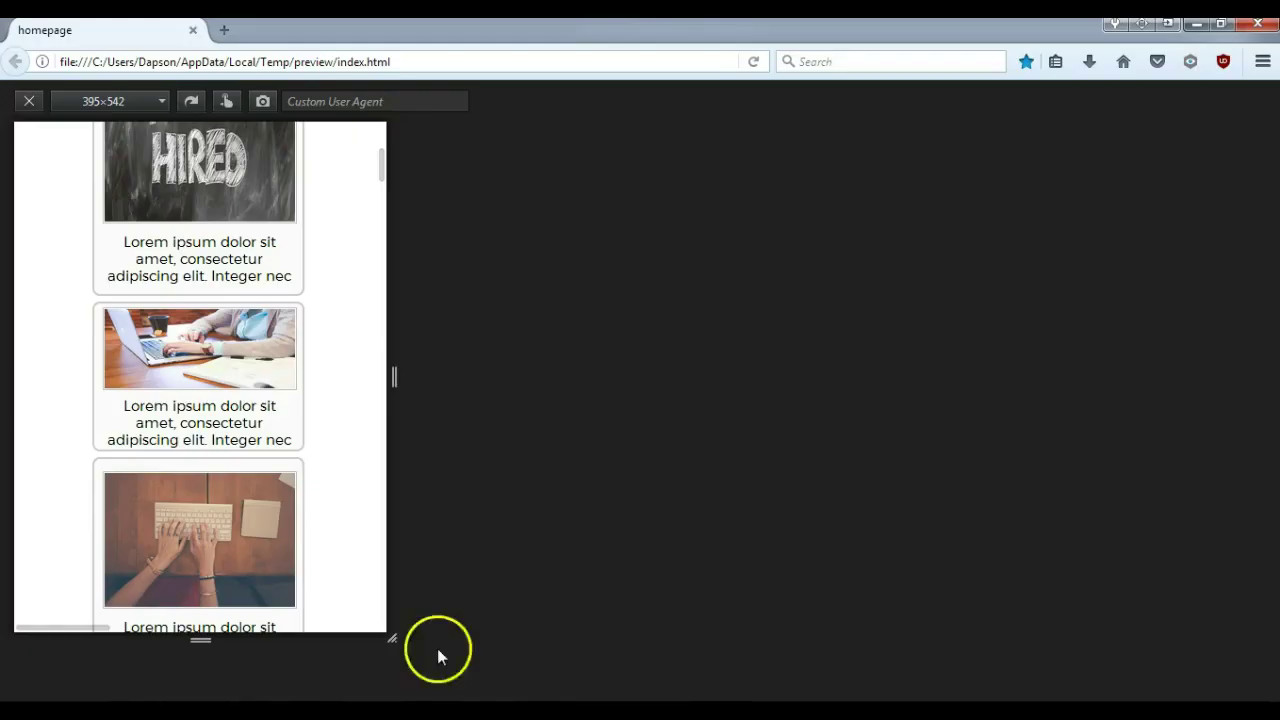
{"action": "left_click", "coordinate": [222, 30]}
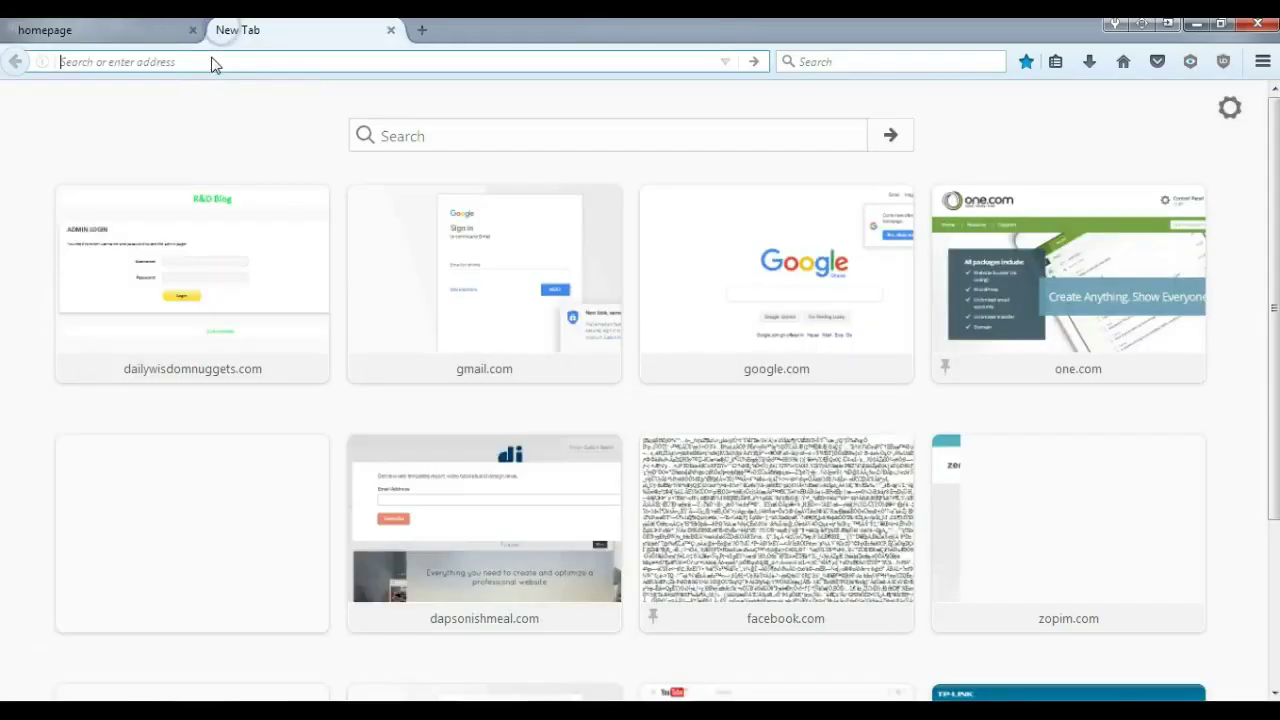
{"action": "type", "text": "localhost/site-search/"}
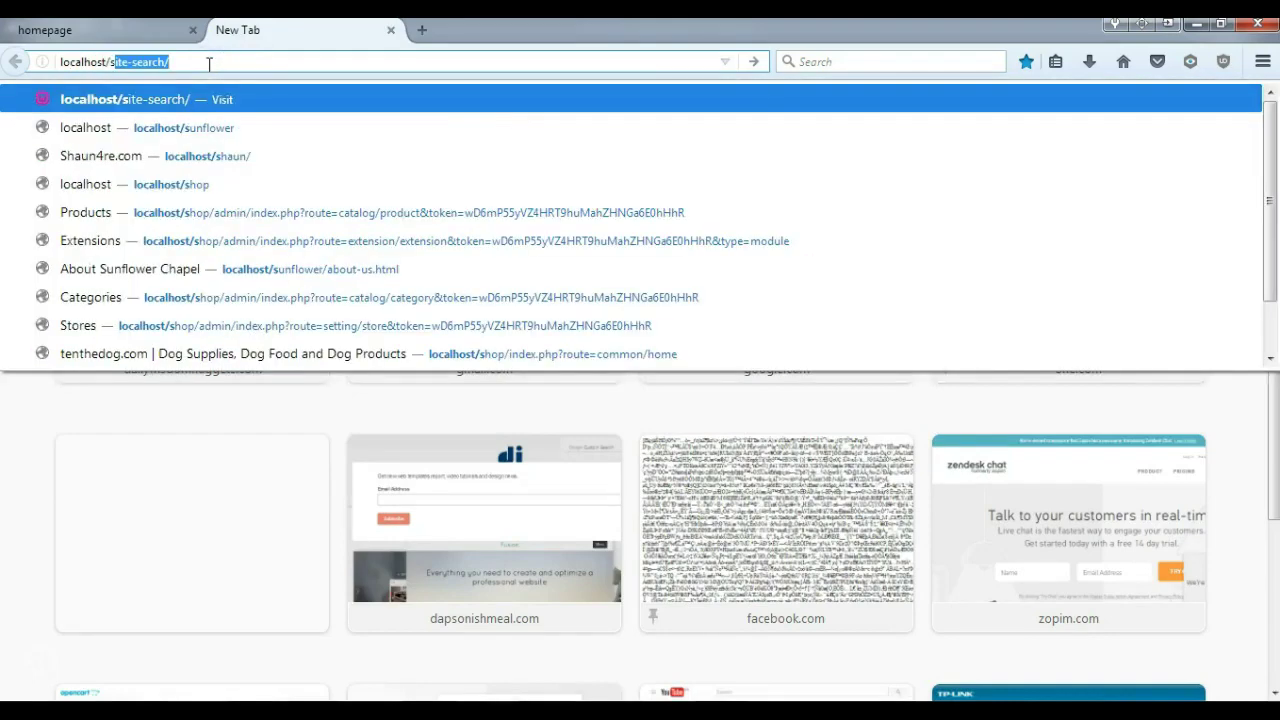
{"action": "key", "text": "Return"}
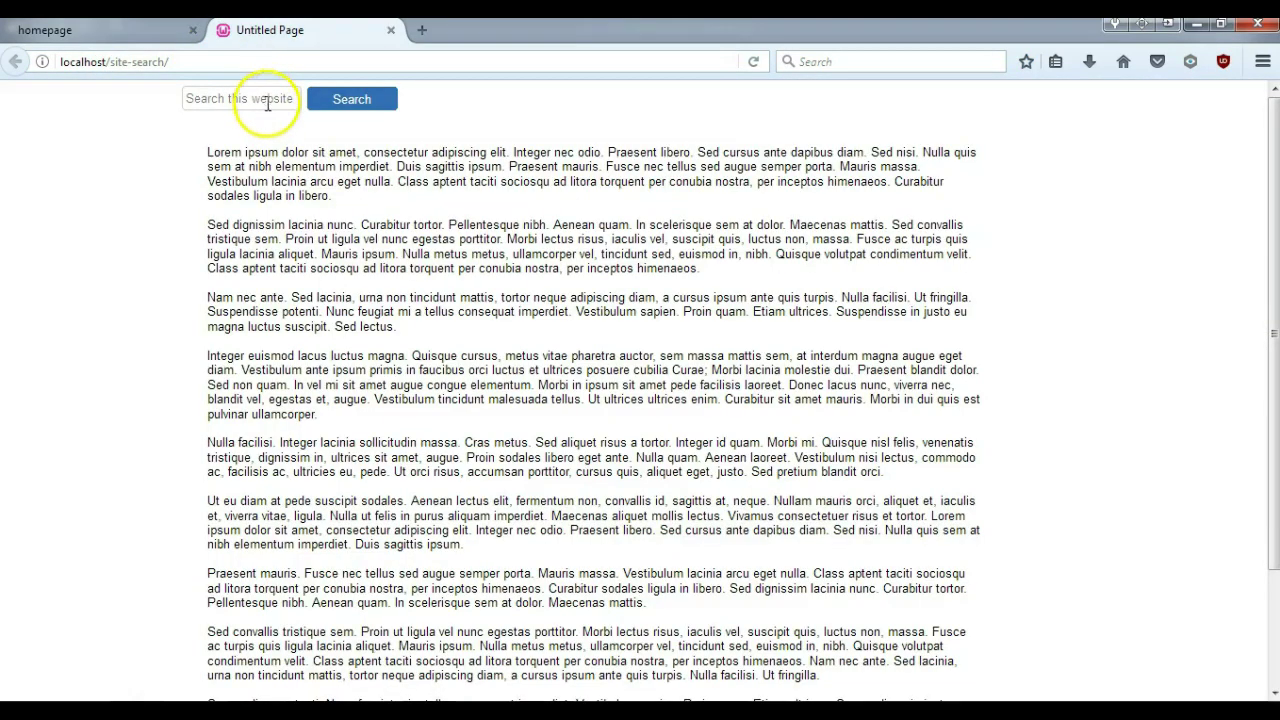
Search the published page for 'lorem' and move the results popup to the screen centre.
{"action": "left_click", "coordinate": [269, 99]}
{"action": "type", "text": "lorem"}
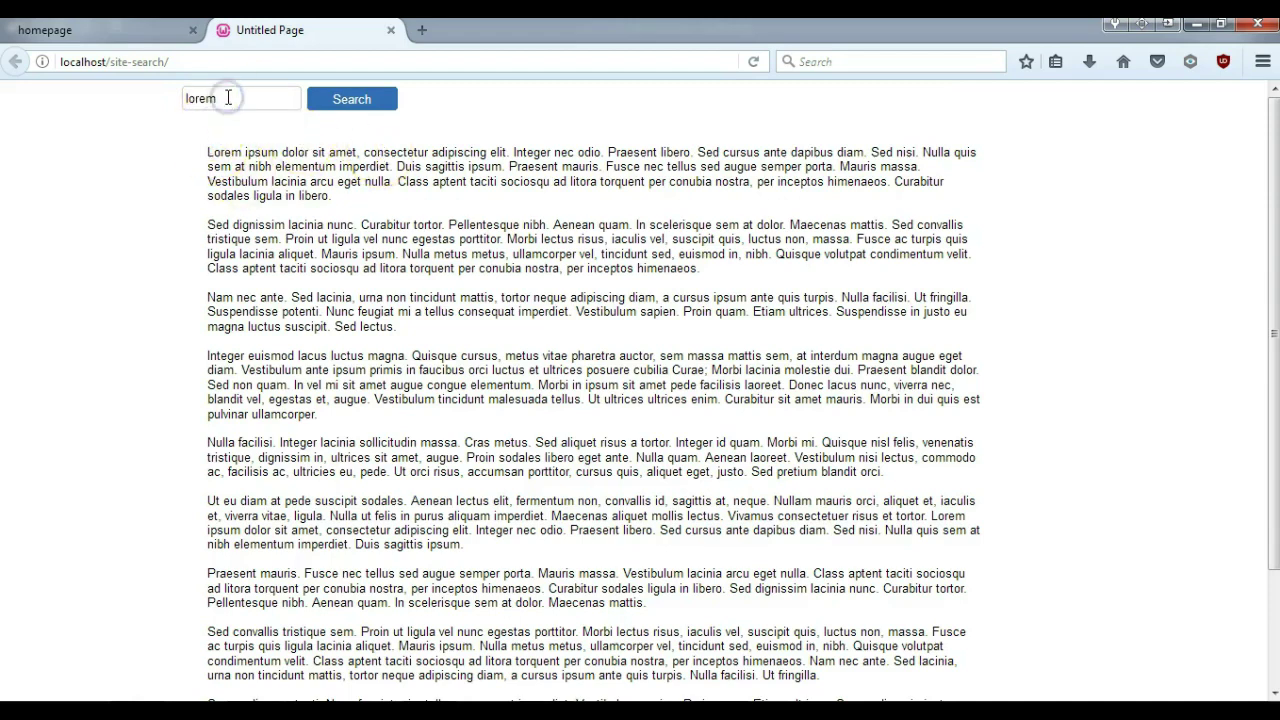
{"action": "key", "text": "Return"}
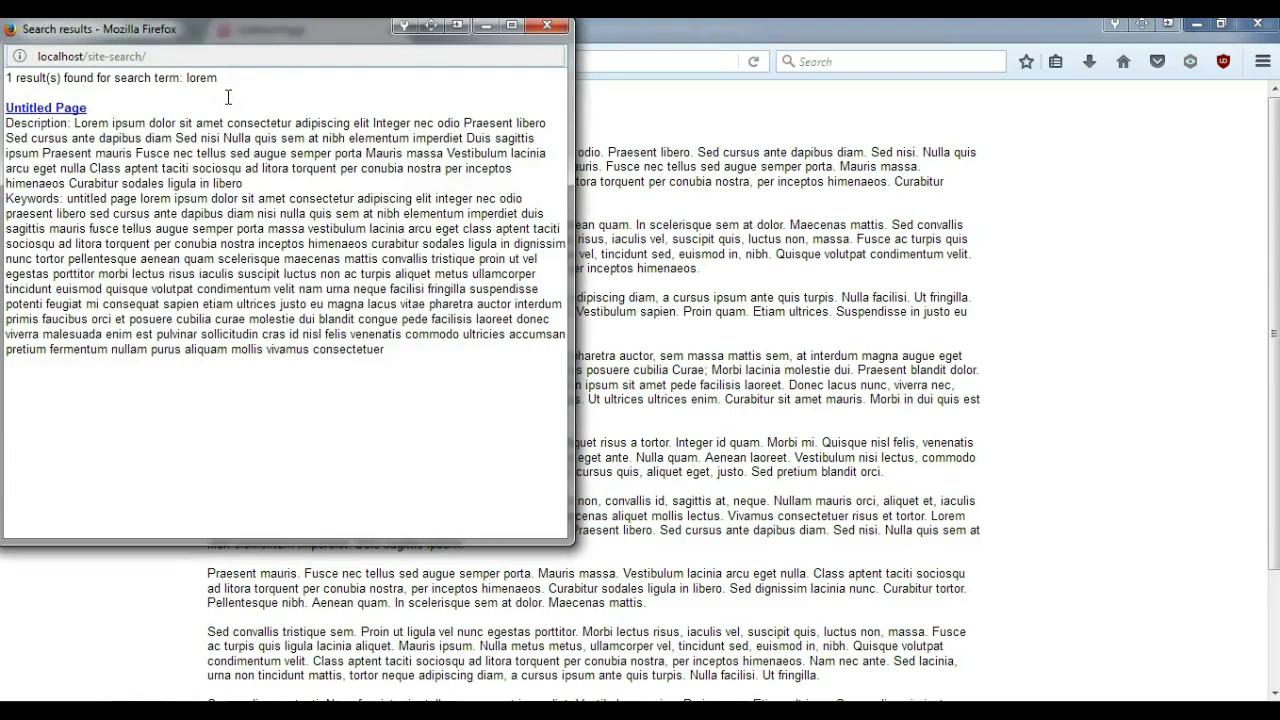
{"action": "left_click_drag", "start_coordinate": [273, 38], "coordinate": [455, 82]}
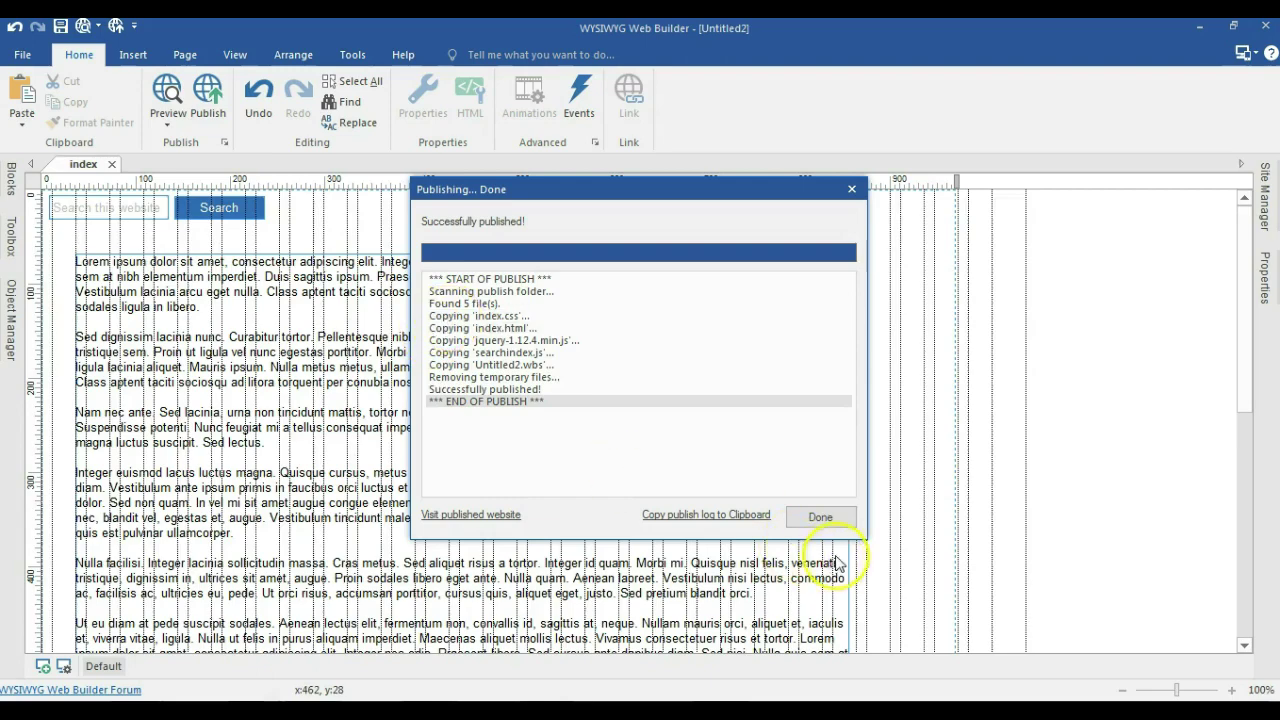
Dismiss the publish report, switch search results to 'Show results in an Inline Frame', and lower the lorem text to y 215.
{"action": "left_click", "coordinate": [820, 516]}
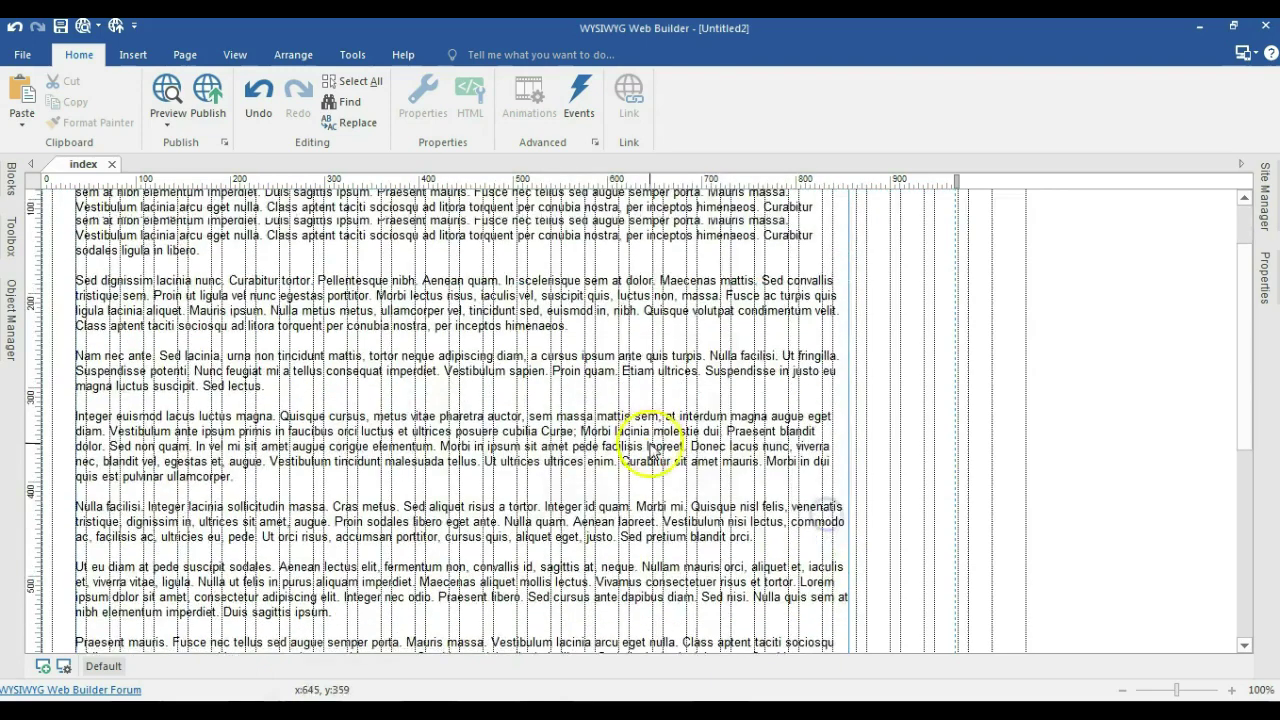
{"action": "double_click", "coordinate": [106, 200]}
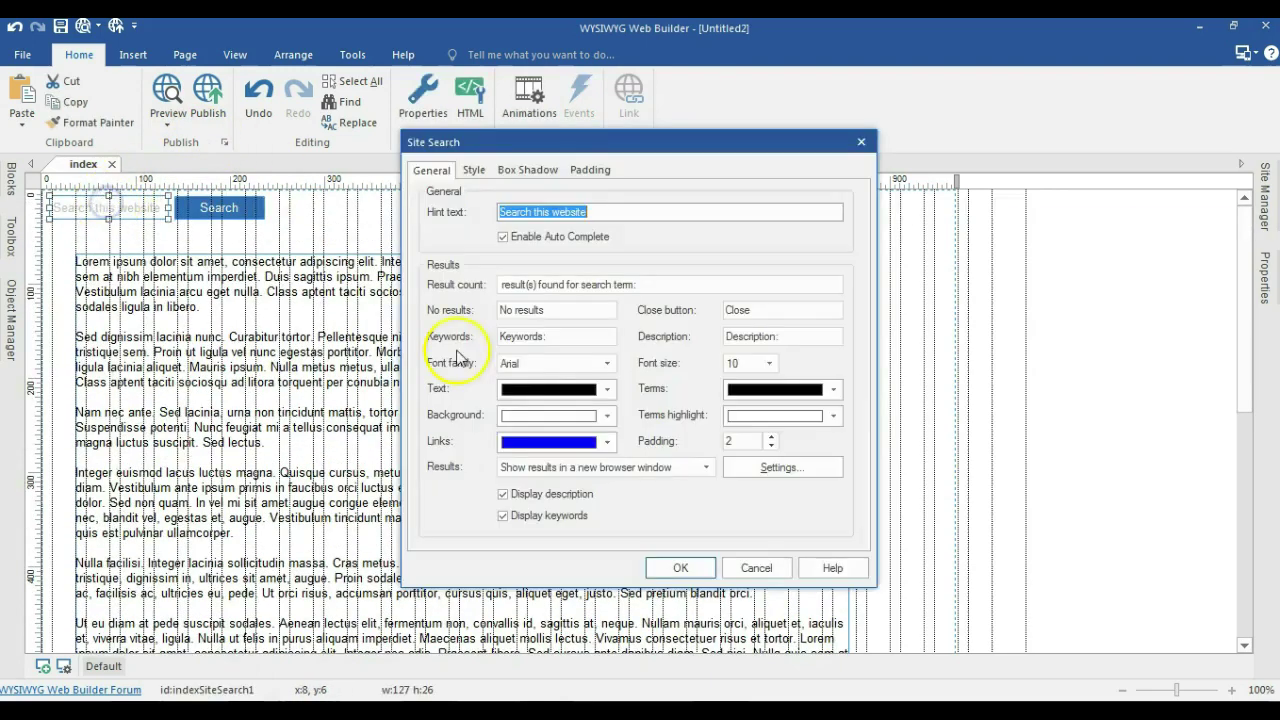
{"action": "left_click", "coordinate": [538, 468]}
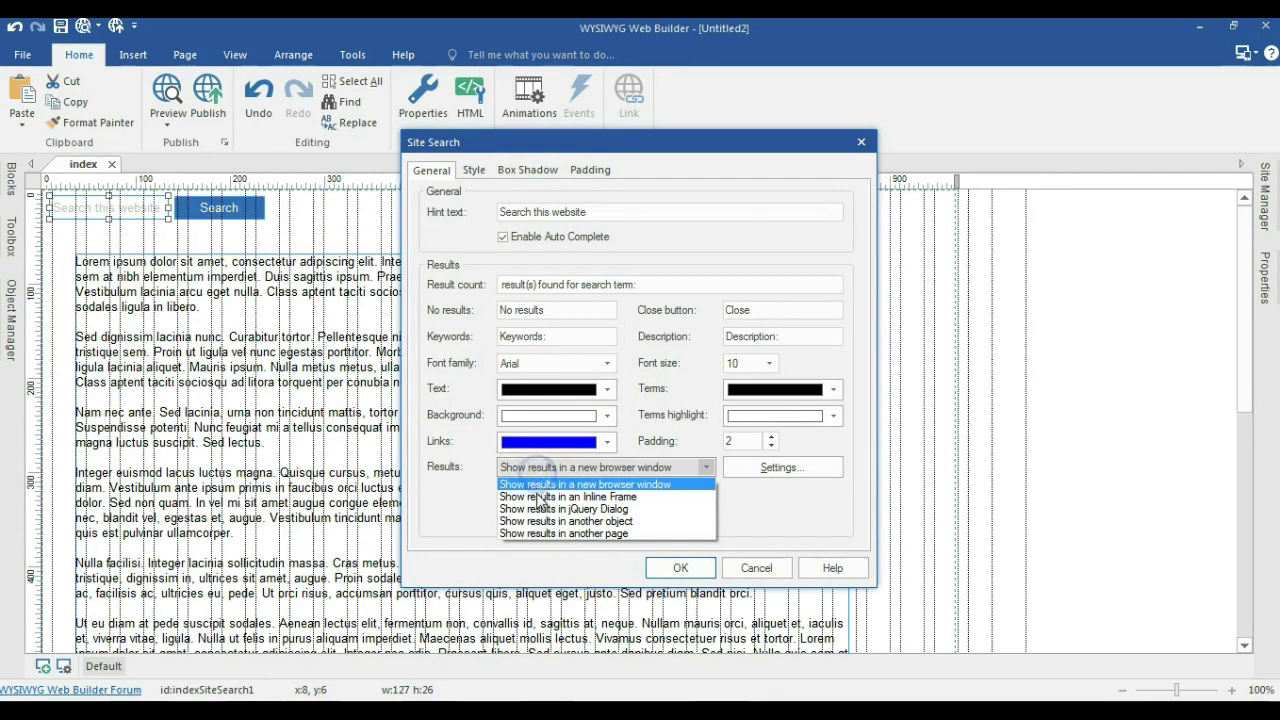
{"action": "left_click", "coordinate": [537, 497]}
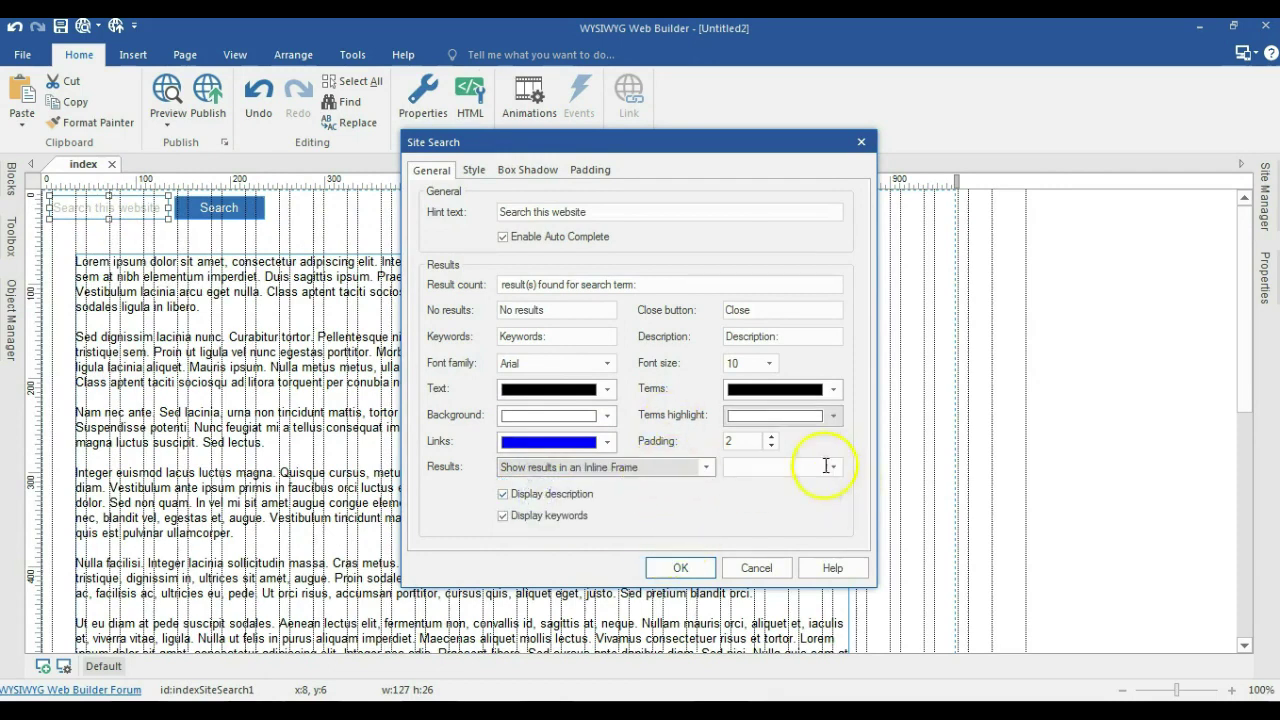
{"action": "left_click", "coordinate": [680, 567]}
{"action": "left_click_drag", "start_coordinate": [472, 320], "coordinate": [471, 449]}
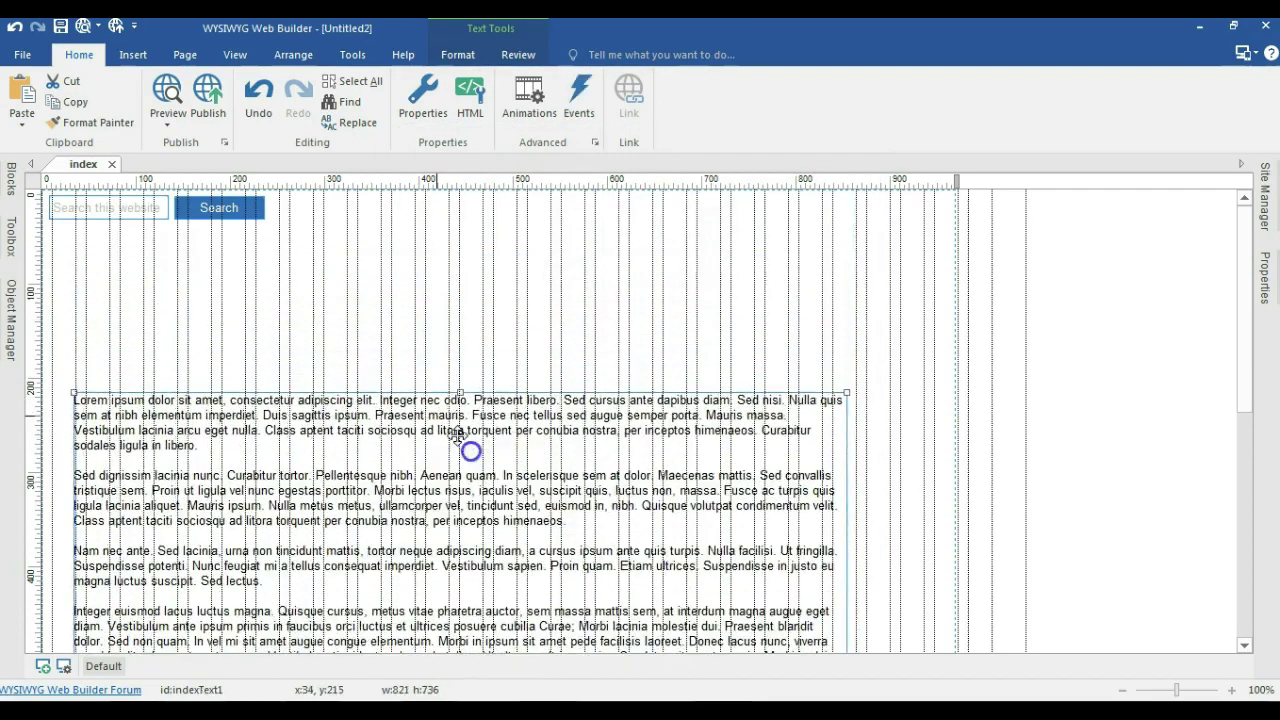
{"action": "left_click", "coordinate": [354, 322]}
Add a tall Inline Frame just below the search box, moving the text block beneath it.
{"action": "left_click", "coordinate": [22, 245]}
{"action": "left_click", "coordinate": [89, 198]}
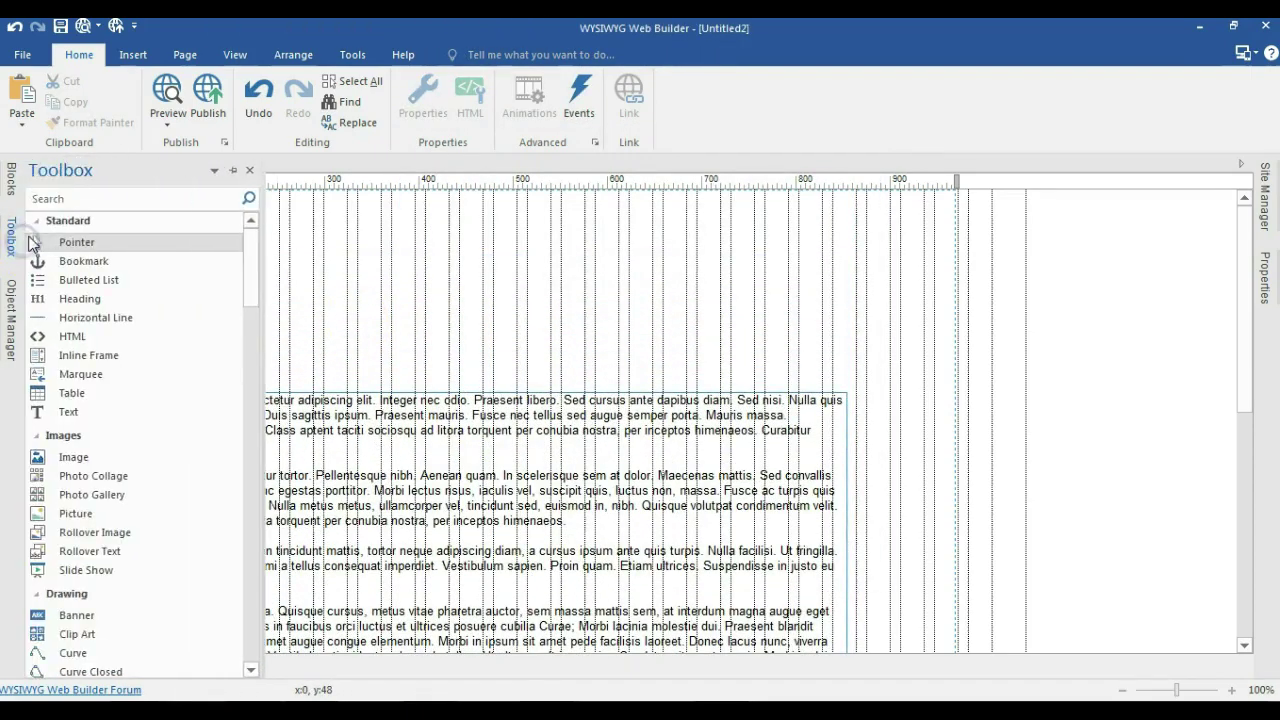
{"action": "type", "text": "int"}
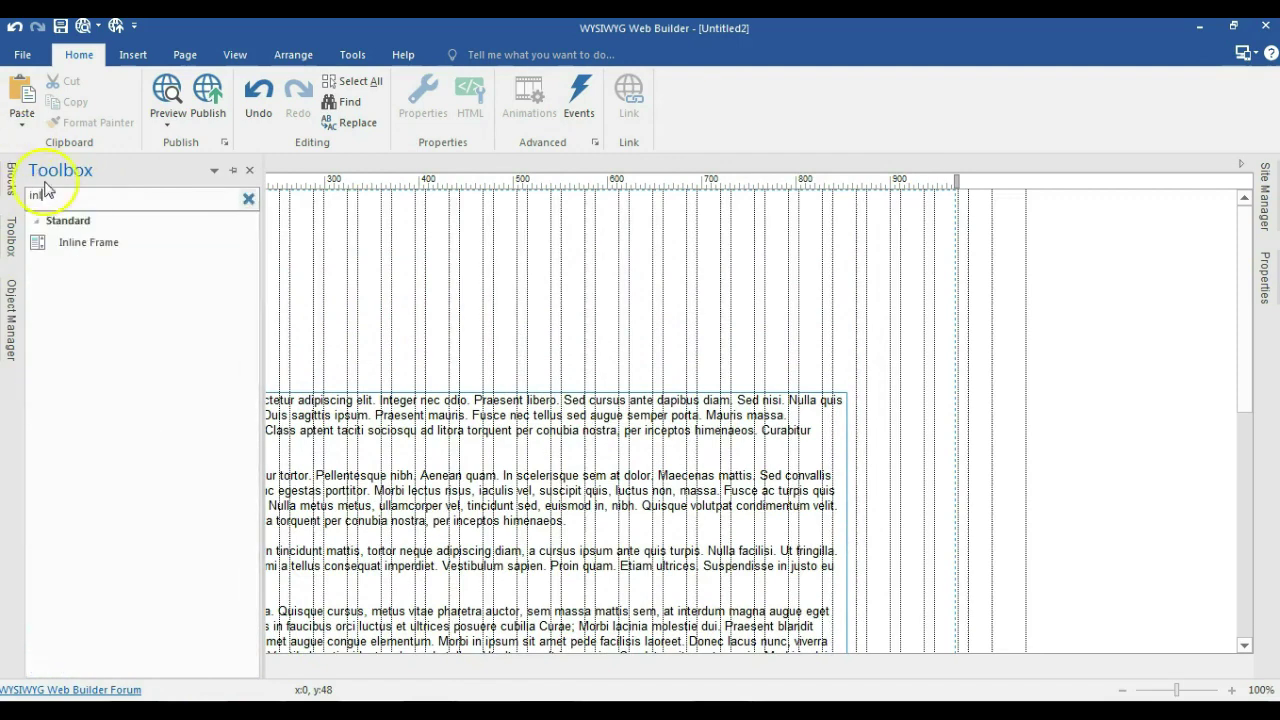
{"action": "left_click", "coordinate": [86, 242]}
{"action": "left_click_drag", "start_coordinate": [290, 244], "coordinate": [473, 376]}
{"action": "mouse_move", "coordinate": [413, 300]}
{"action": "left_mouse_down"}
{"action": "mouse_move", "coordinate": [337, 318]}
{"action": "mouse_move", "coordinate": [171, 294]}
{"action": "mouse_move", "coordinate": [869, 357]}
{"action": "left_mouse_up"}
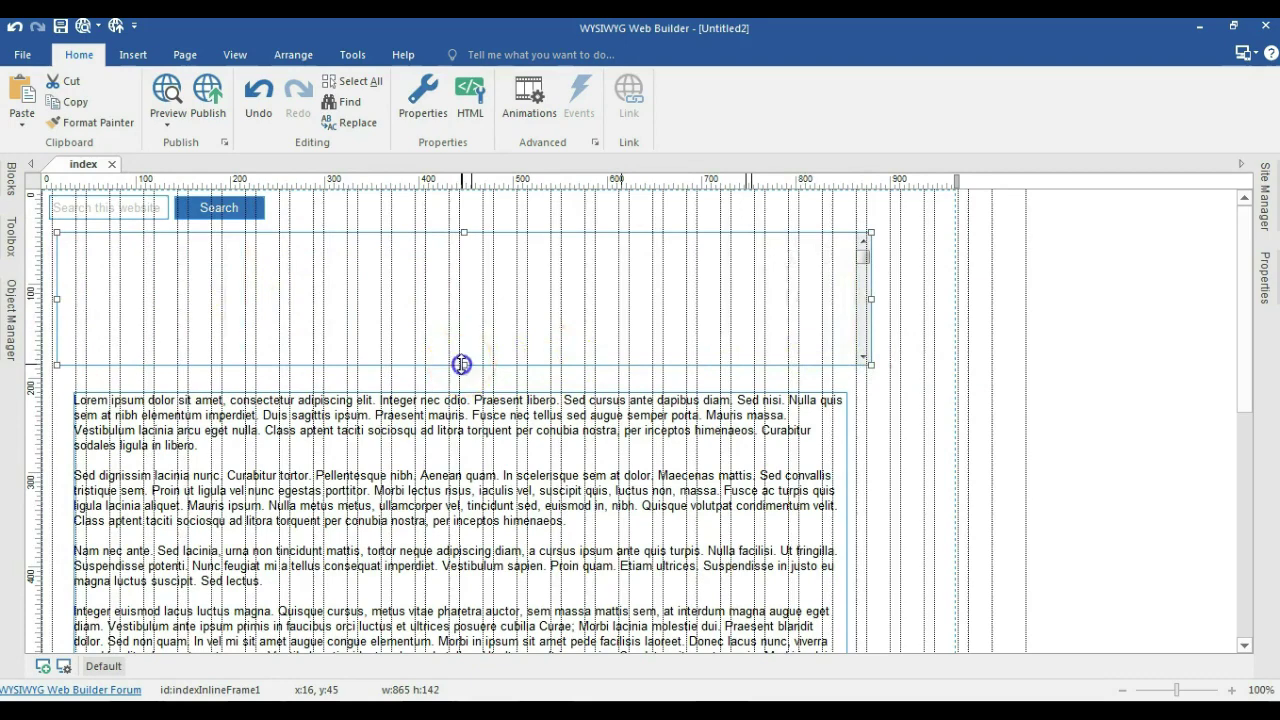
{"action": "left_click_drag", "start_coordinate": [461, 363], "coordinate": [486, 480]}
{"action": "left_click_drag", "start_coordinate": [562, 500], "coordinate": [686, 457]}
{"action": "left_click", "coordinate": [700, 415]}
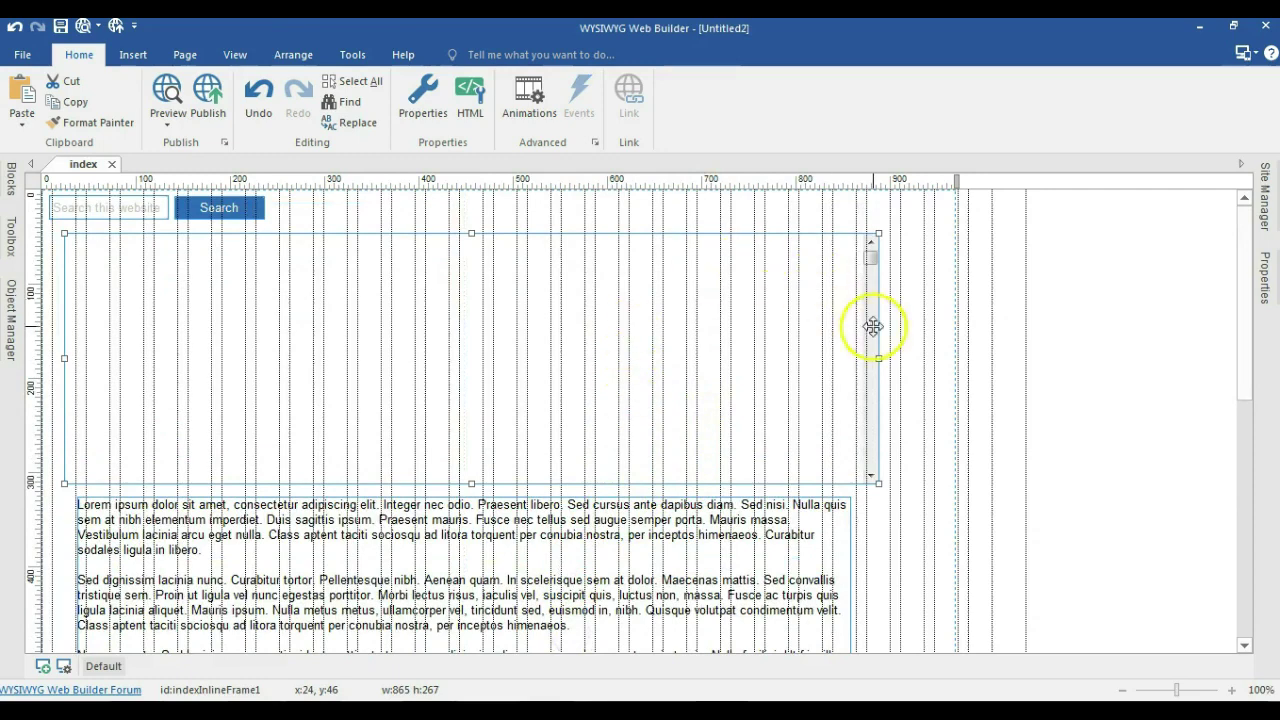
Republish the site, close the old search results window, and return to Firefox.
{"action": "left_click", "coordinate": [205, 100]}
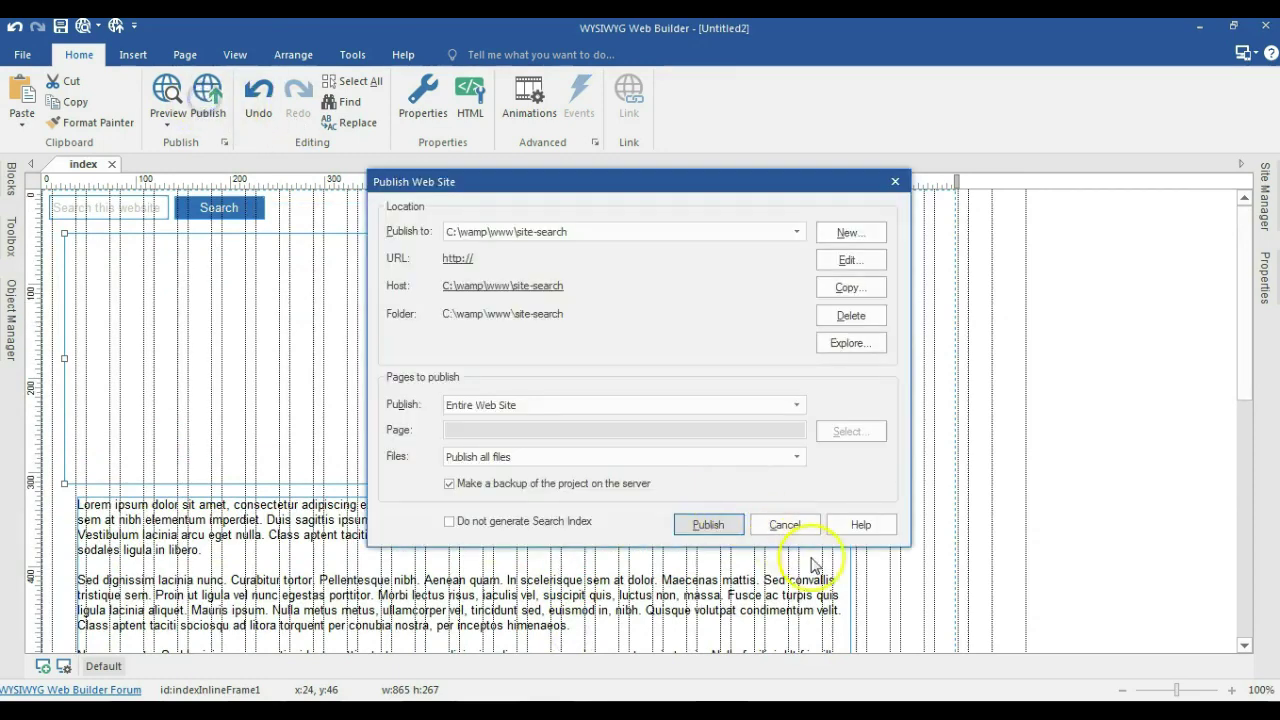
{"action": "left_click", "coordinate": [710, 524]}
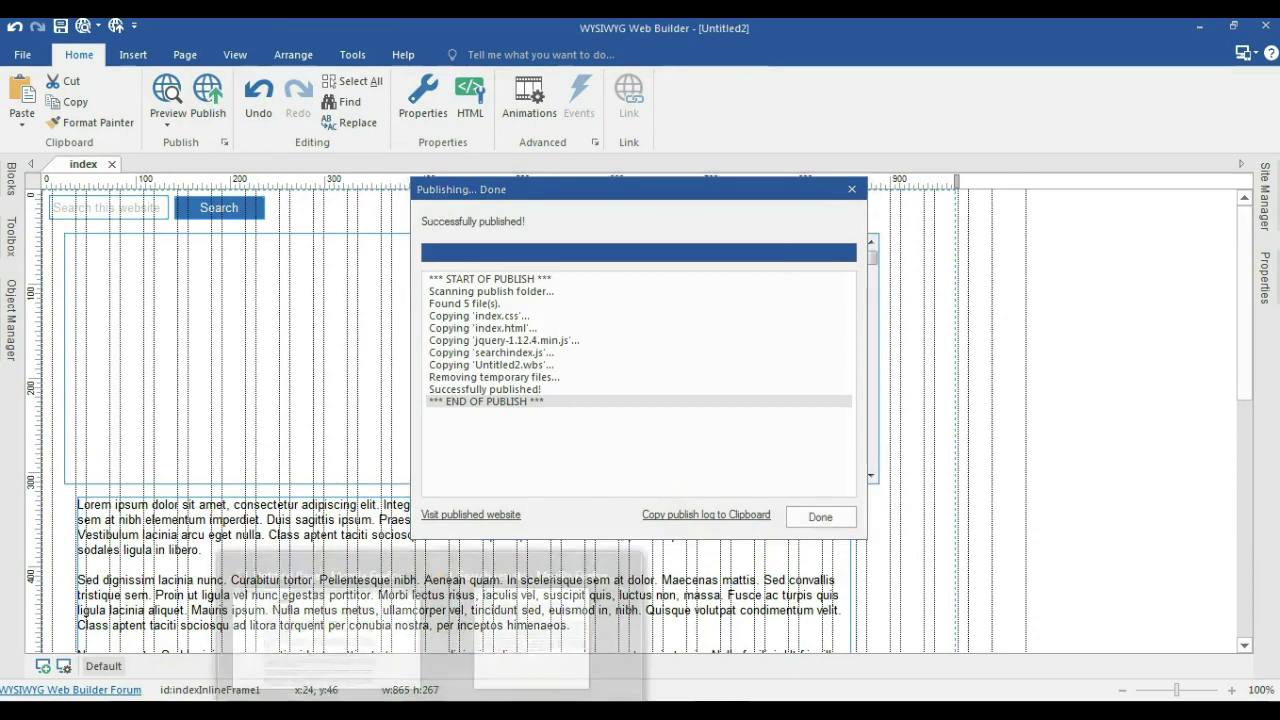
{"action": "left_click", "coordinate": [528, 640]}
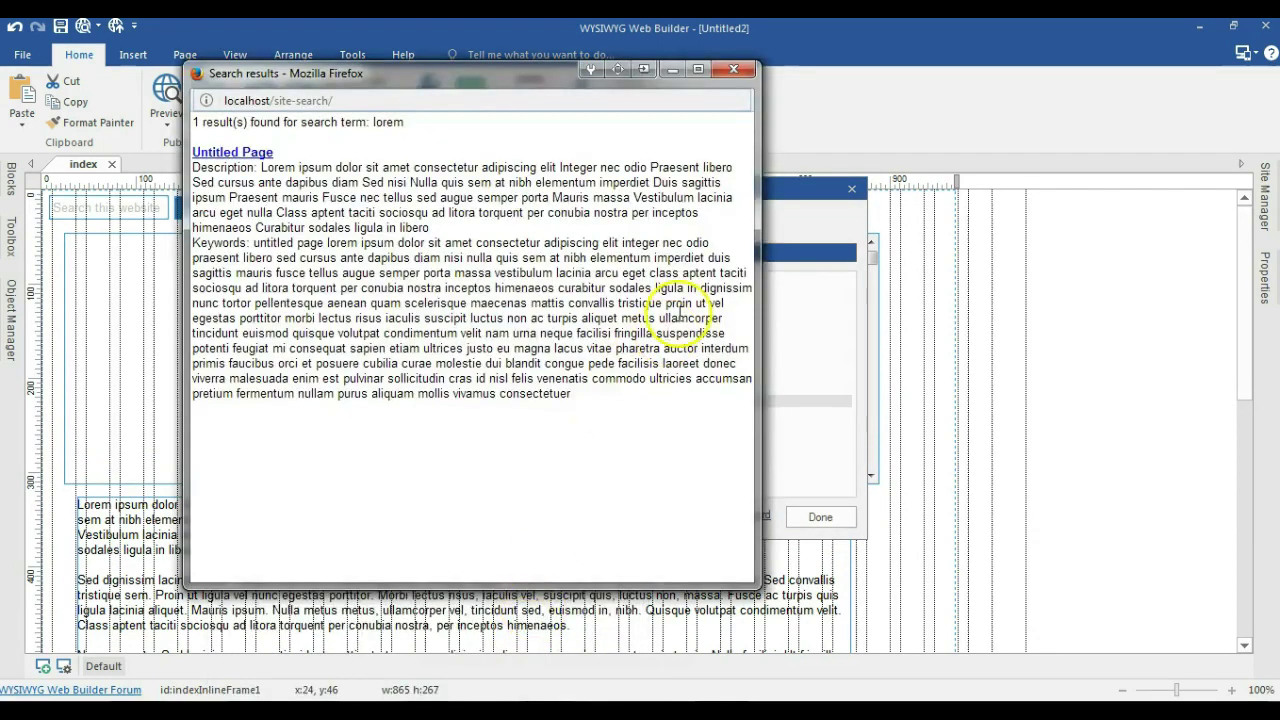
{"action": "left_click", "coordinate": [741, 78]}
{"action": "key", "text": "alt+Tab"}
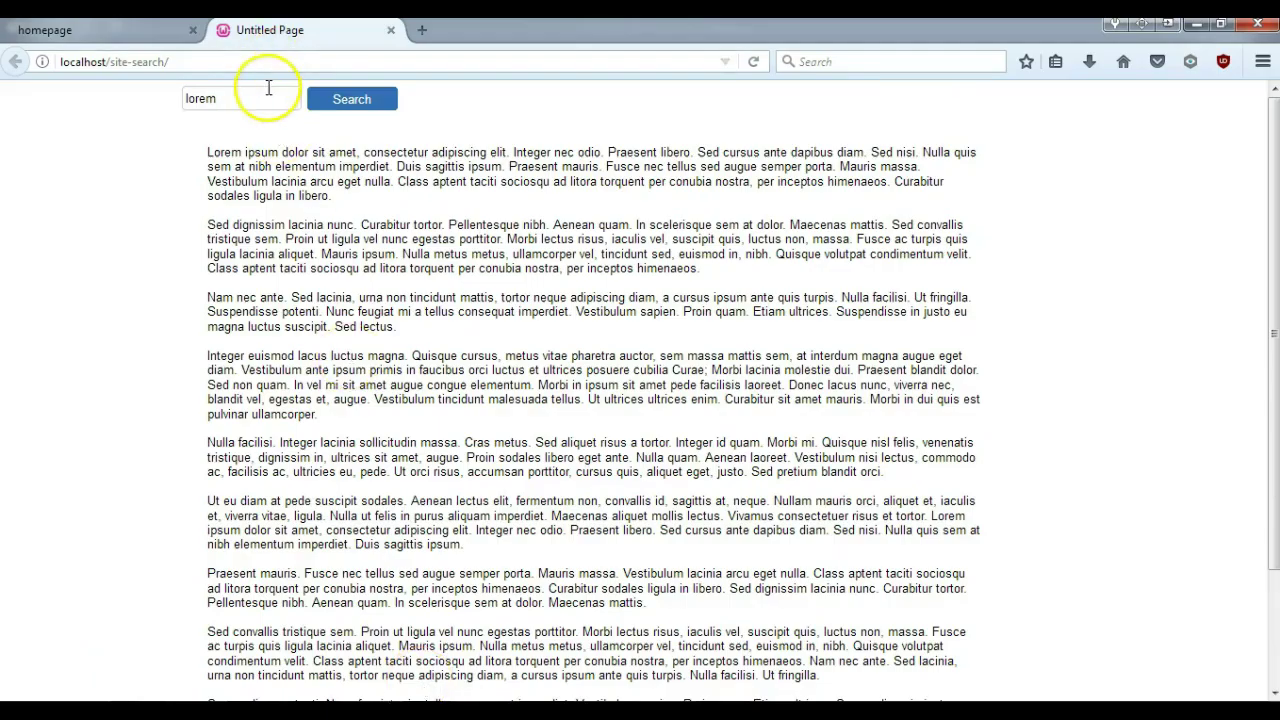
Reload the published page, rerun the 'lorem' search, then dismiss the Publishing Done report.
{"action": "left_click", "coordinate": [753, 62]}
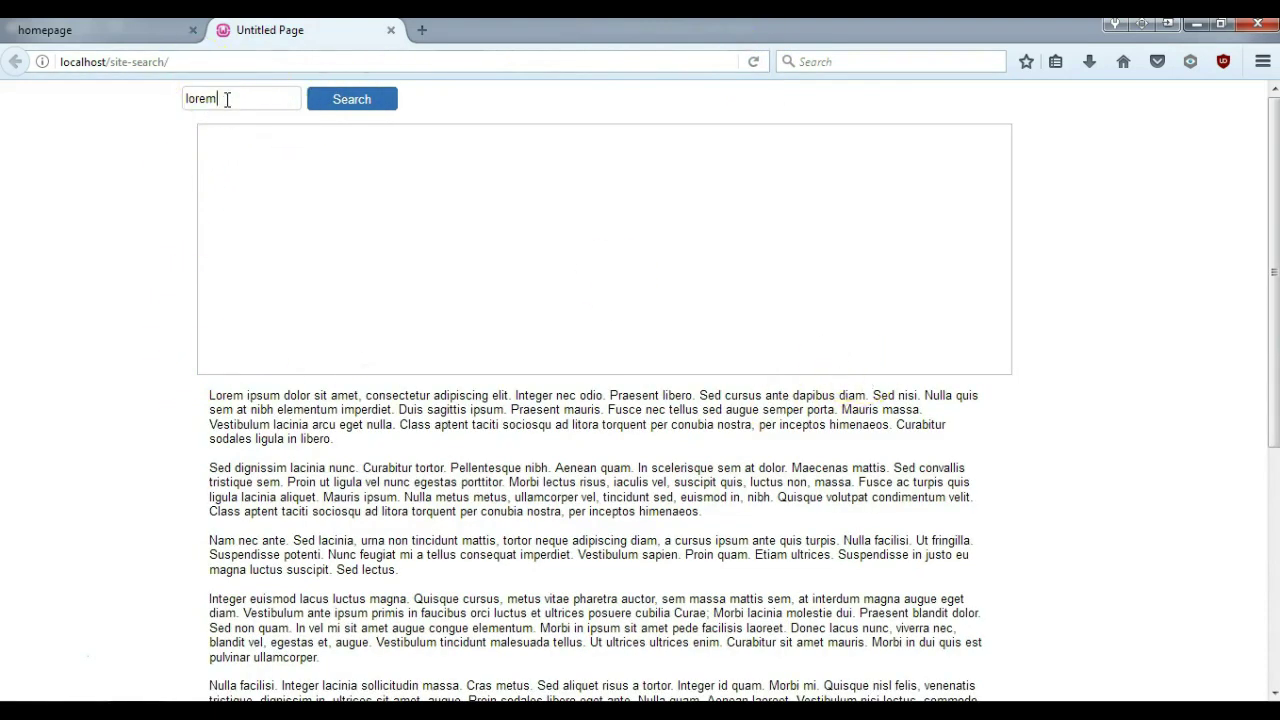
{"action": "key", "text": "Return"}
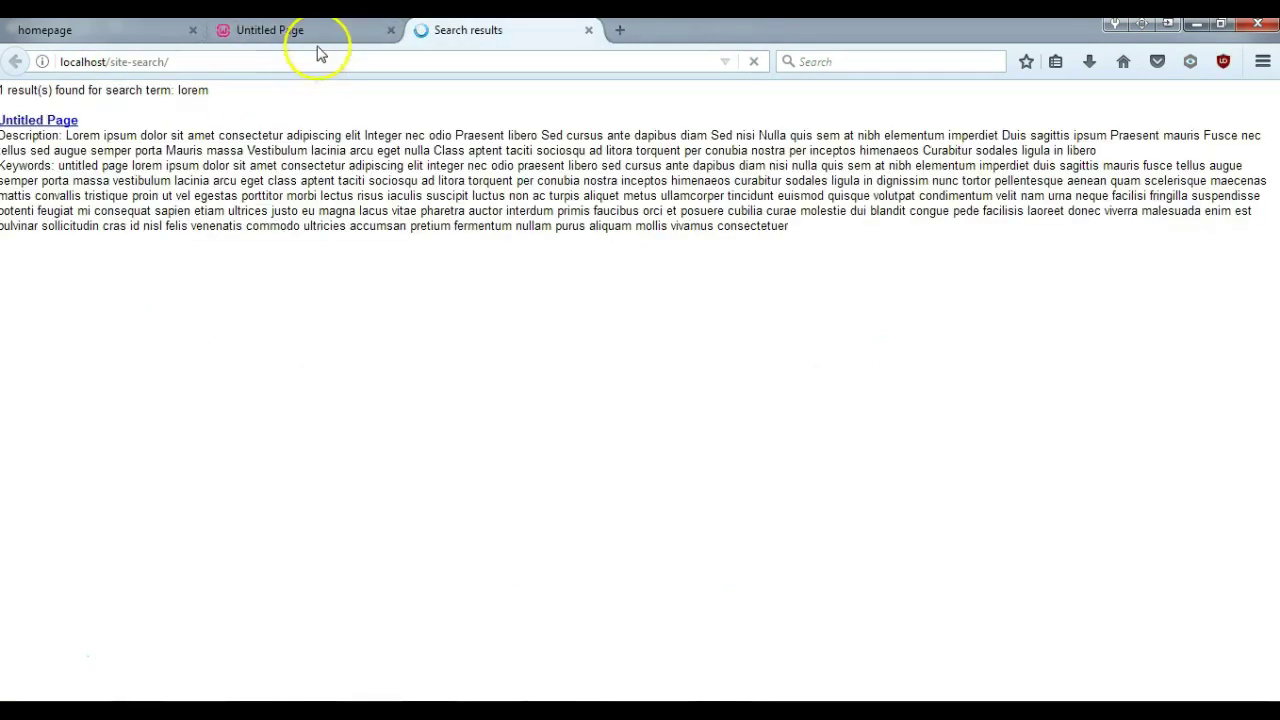
{"action": "left_click", "coordinate": [322, 32]}
{"action": "left_click", "coordinate": [320, 101]}
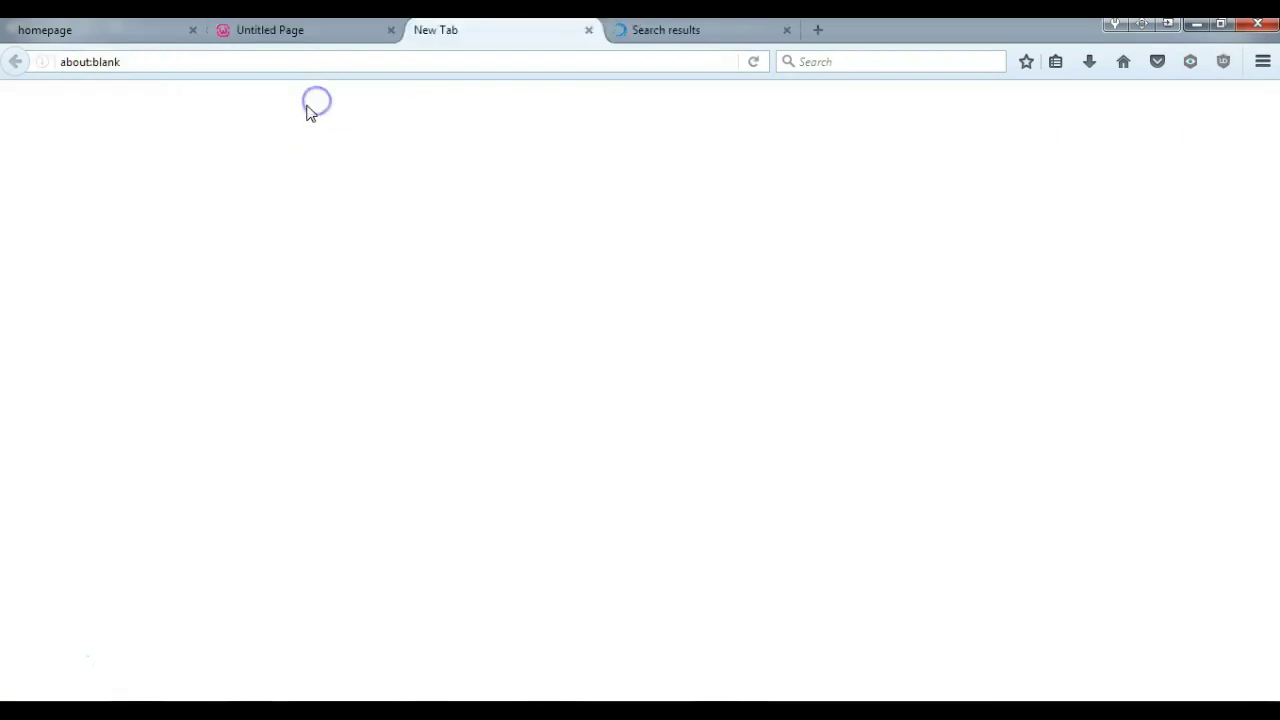
{"action": "left_click", "coordinate": [315, 33]}
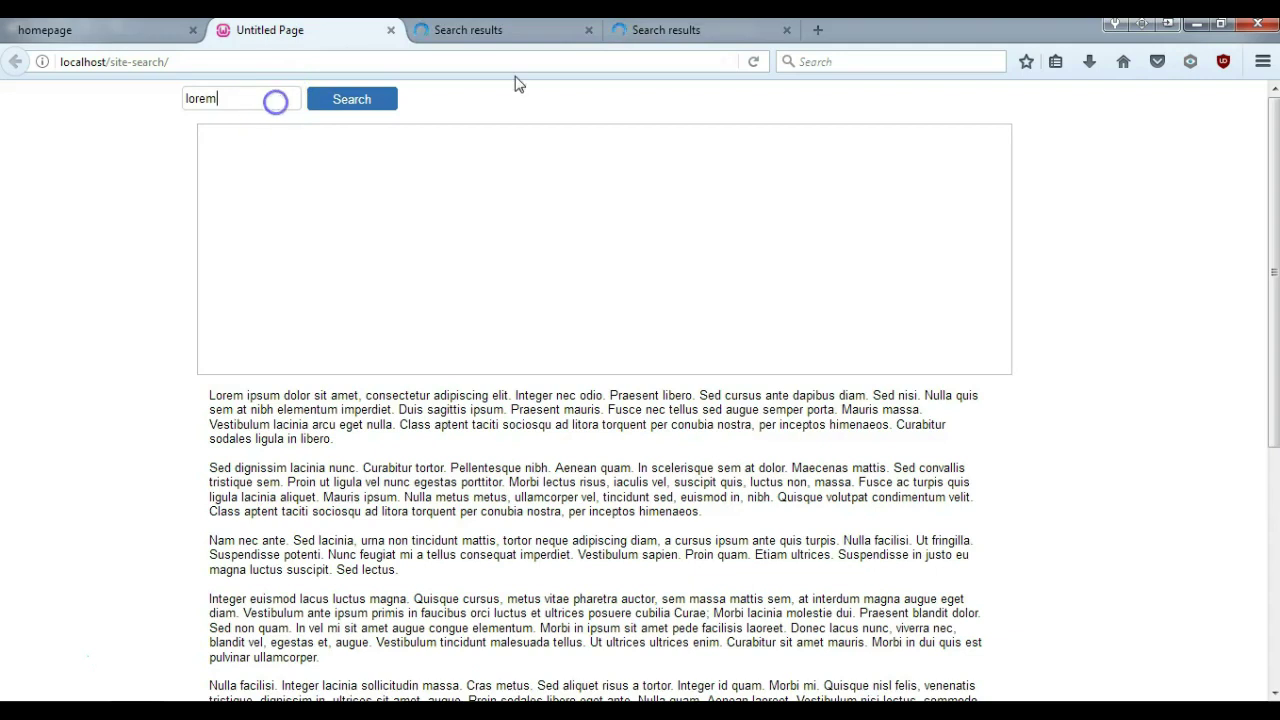
{"action": "left_click", "coordinate": [753, 61]}
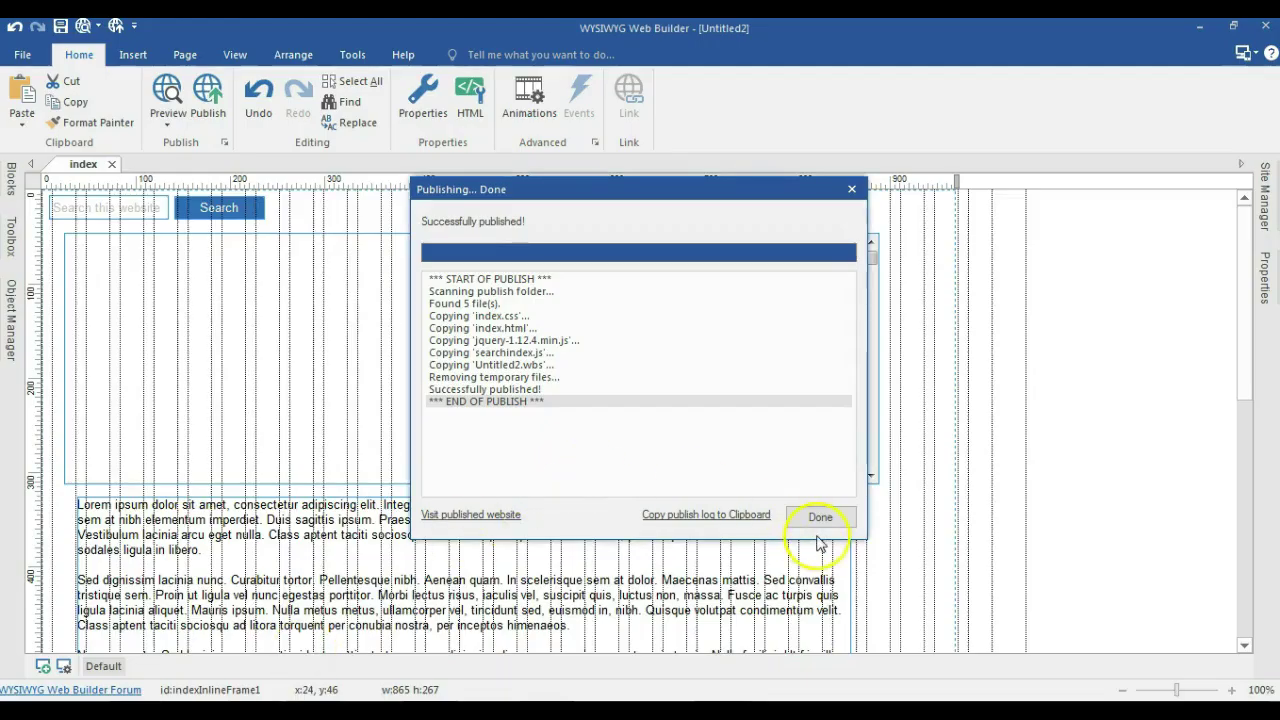
{"action": "left_click", "coordinate": [819, 518]}
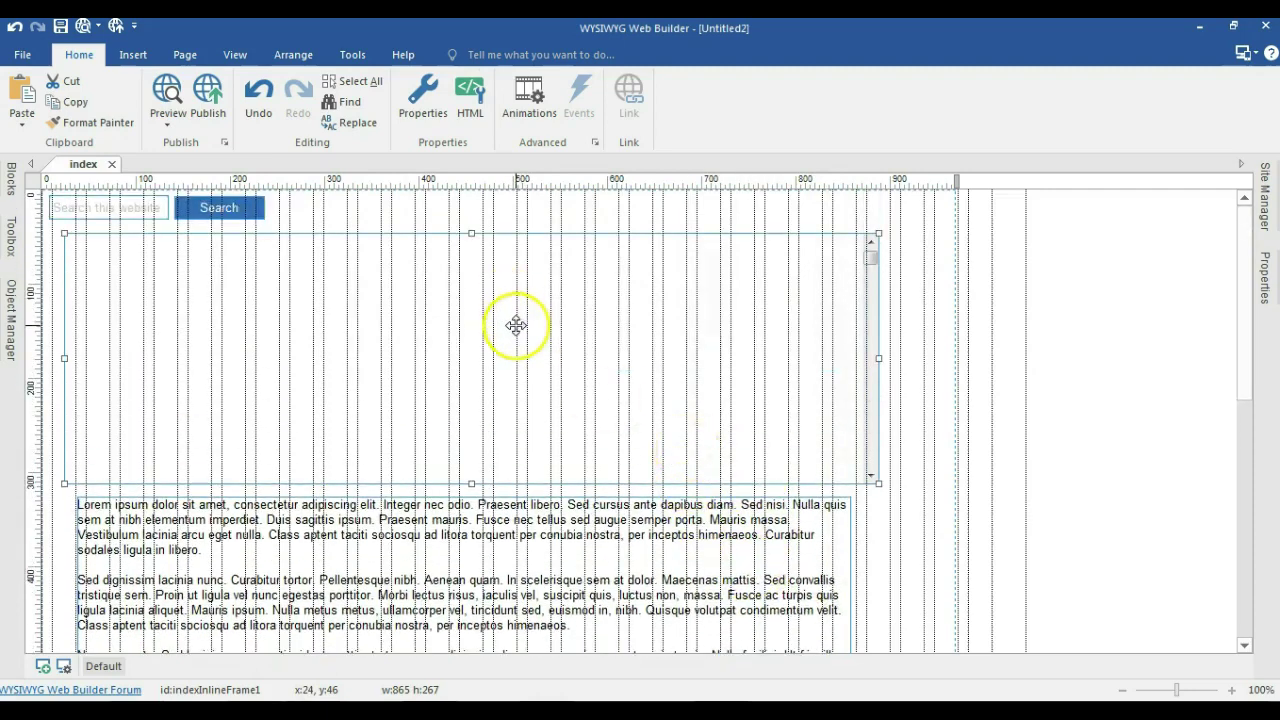
Set the Site Search box's results target to indexInlineFrame1.
{"action": "left_click", "coordinate": [157, 207]}
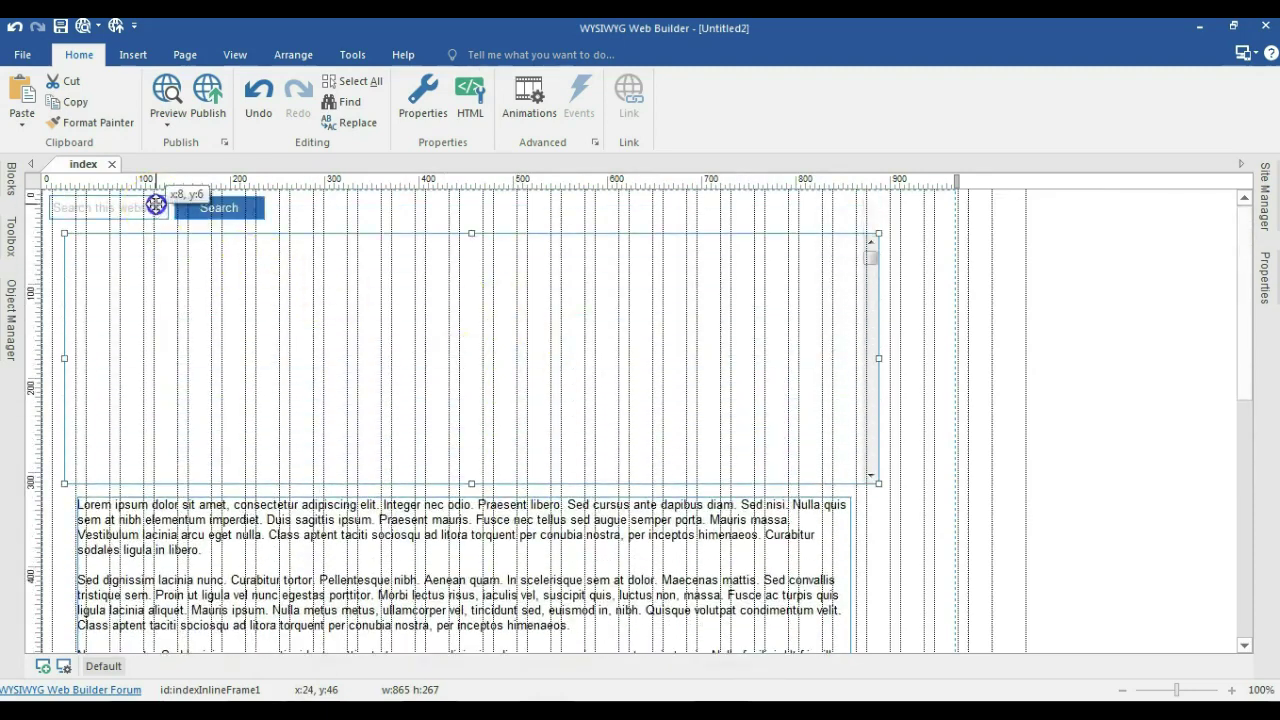
{"action": "double_click", "coordinate": [157, 207]}
{"action": "left_click", "coordinate": [833, 468]}
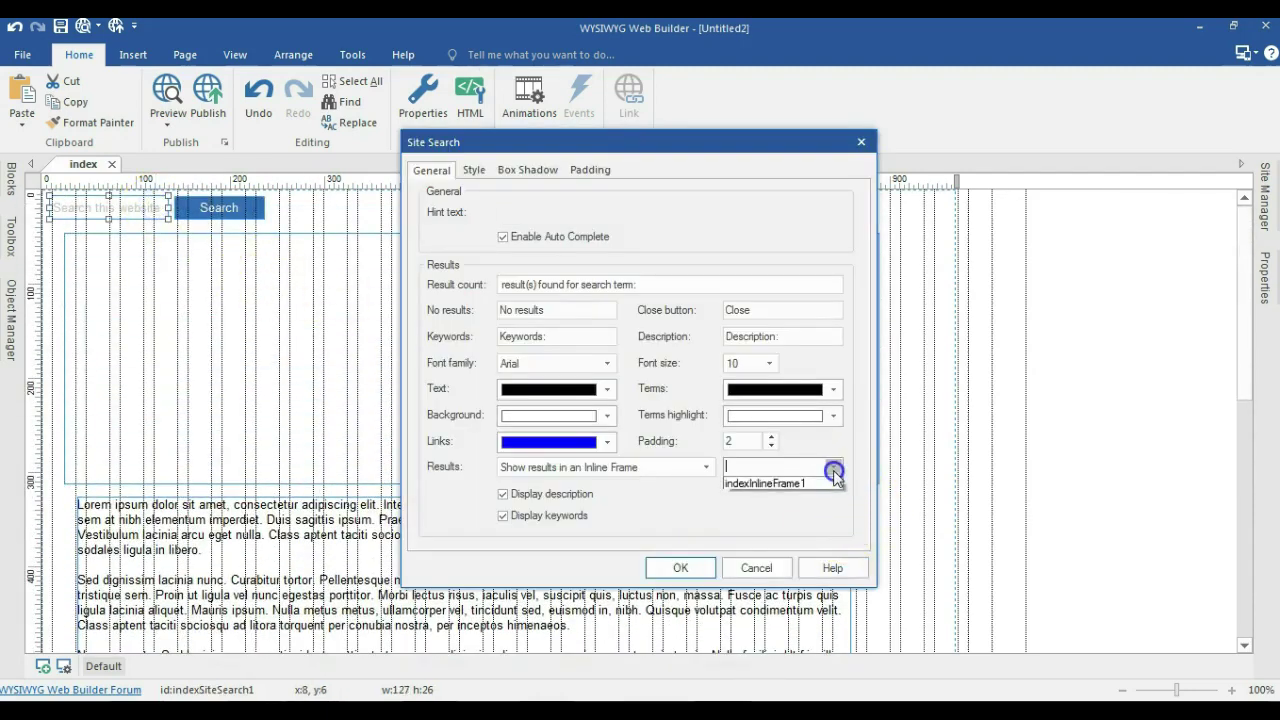
{"action": "left_click", "coordinate": [797, 485]}
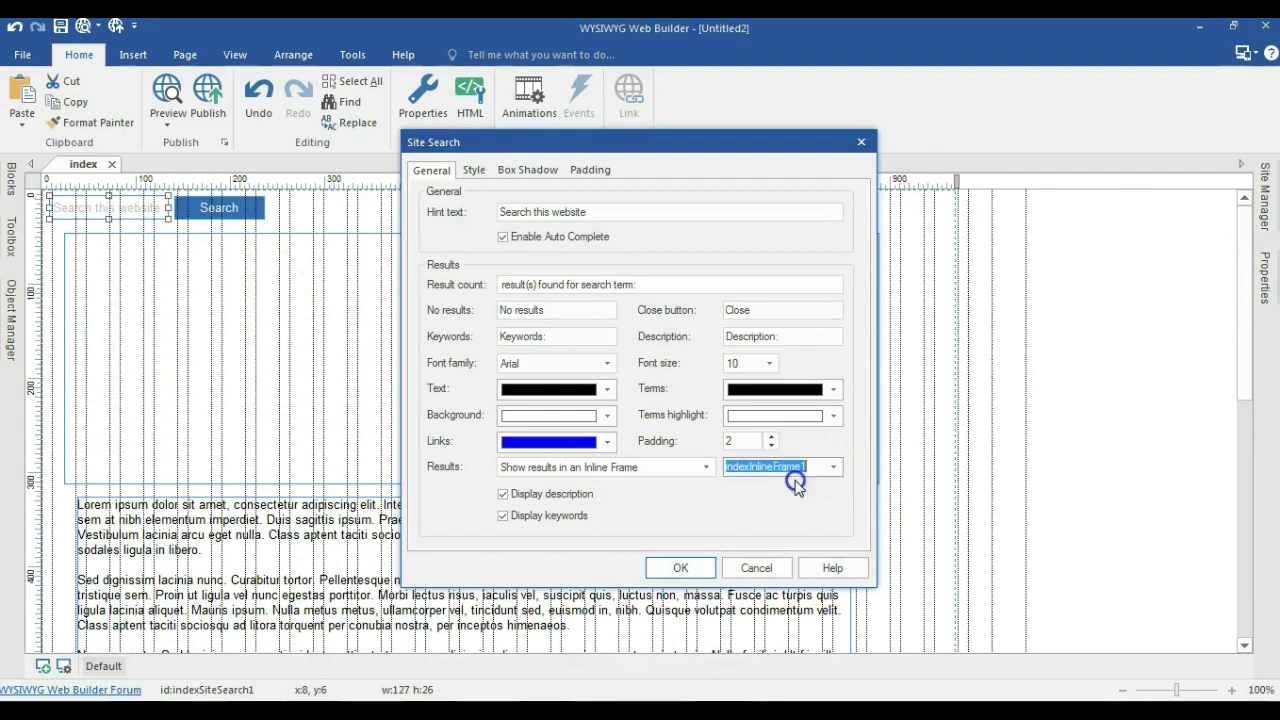
{"action": "left_click", "coordinate": [672, 566]}
Republish the site and search lorem in Firefox to see the result inside the inline frame.
{"action": "left_click", "coordinate": [208, 95]}
{"action": "left_click", "coordinate": [708, 525]}
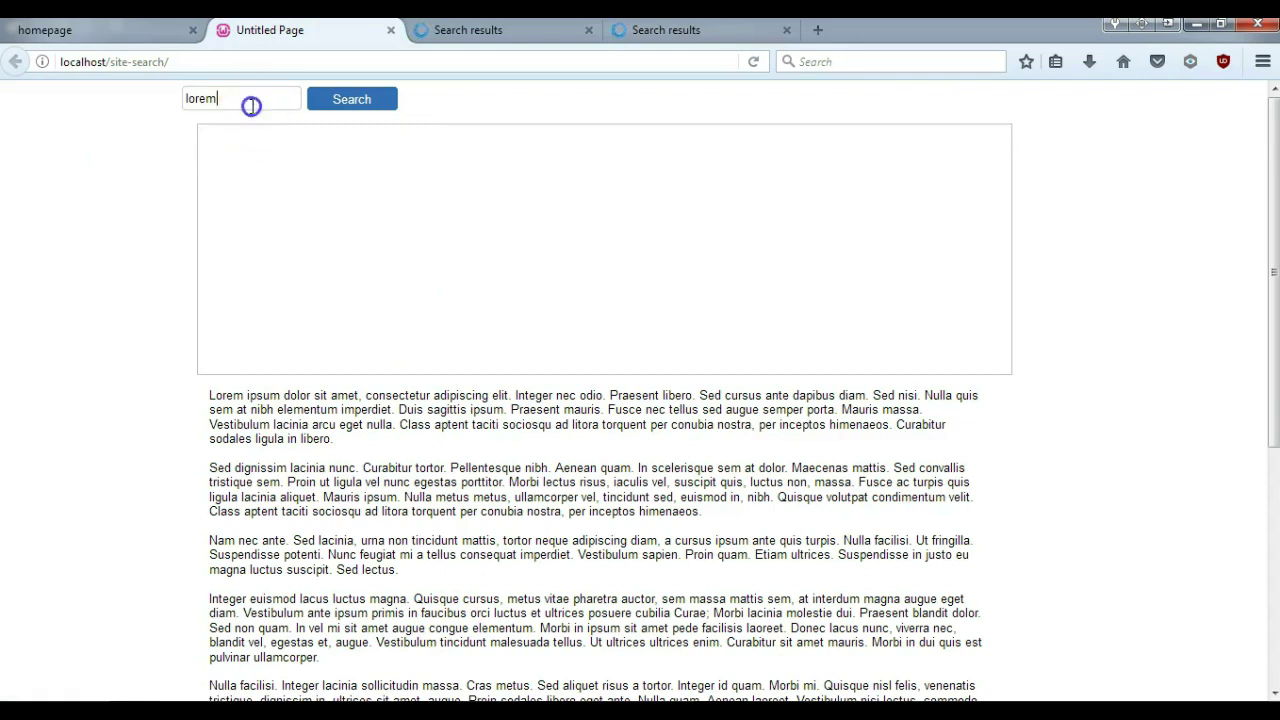
{"action": "key", "text": "Return"}
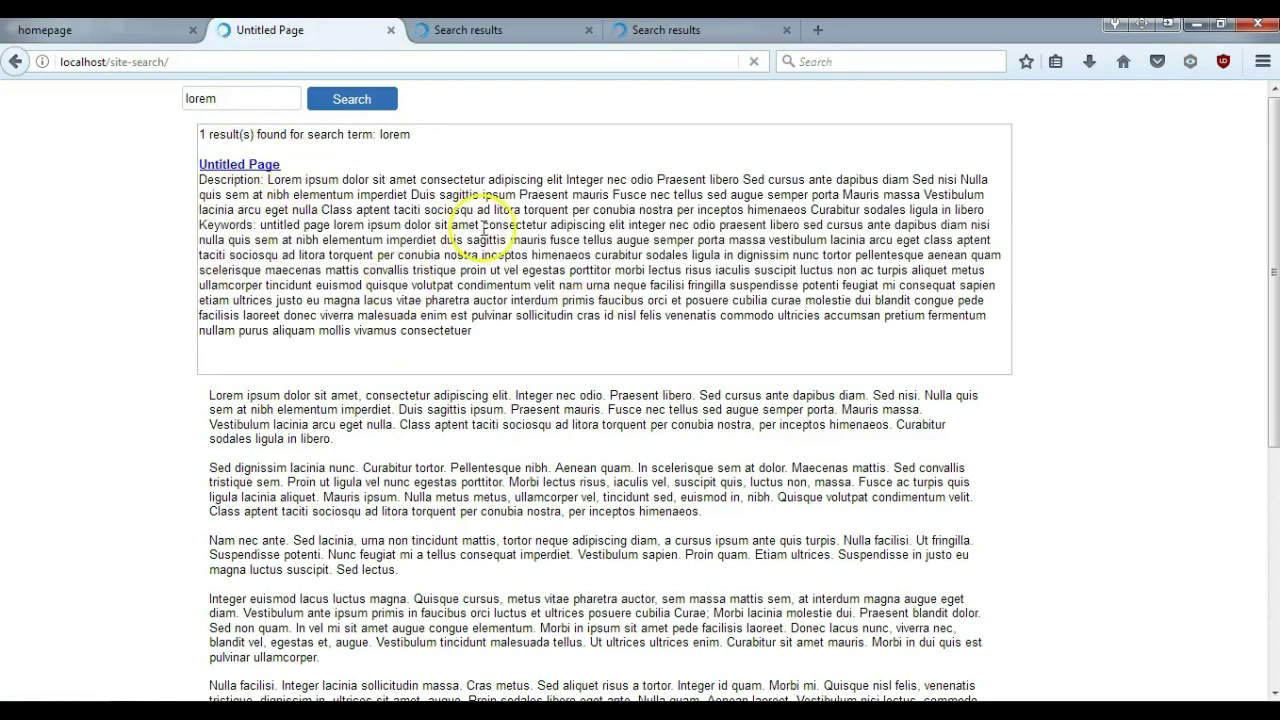
{"action": "left_click", "coordinate": [1196, 24]}
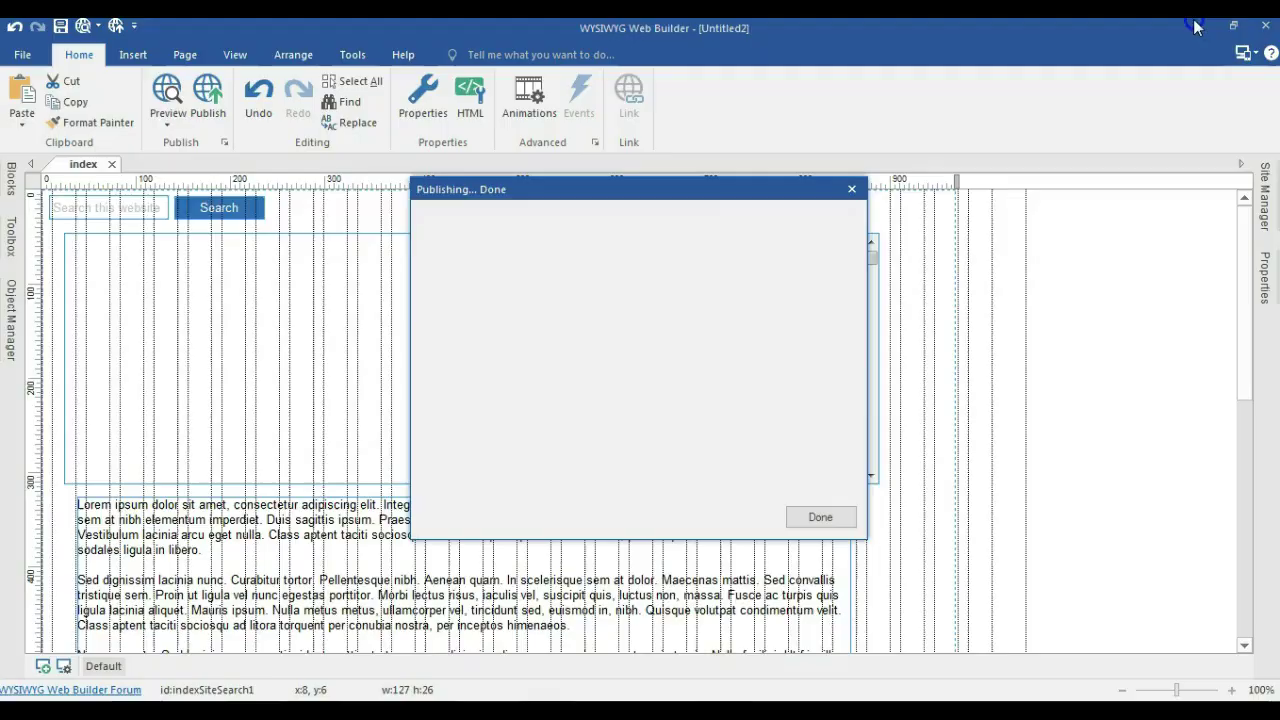
Switch the Site Search results to Show results in jQuery Dialog and accept its dialog settings.
{"action": "left_click", "coordinate": [817, 514]}
{"action": "double_click", "coordinate": [114, 208]}
{"action": "left_click", "coordinate": [506, 466]}
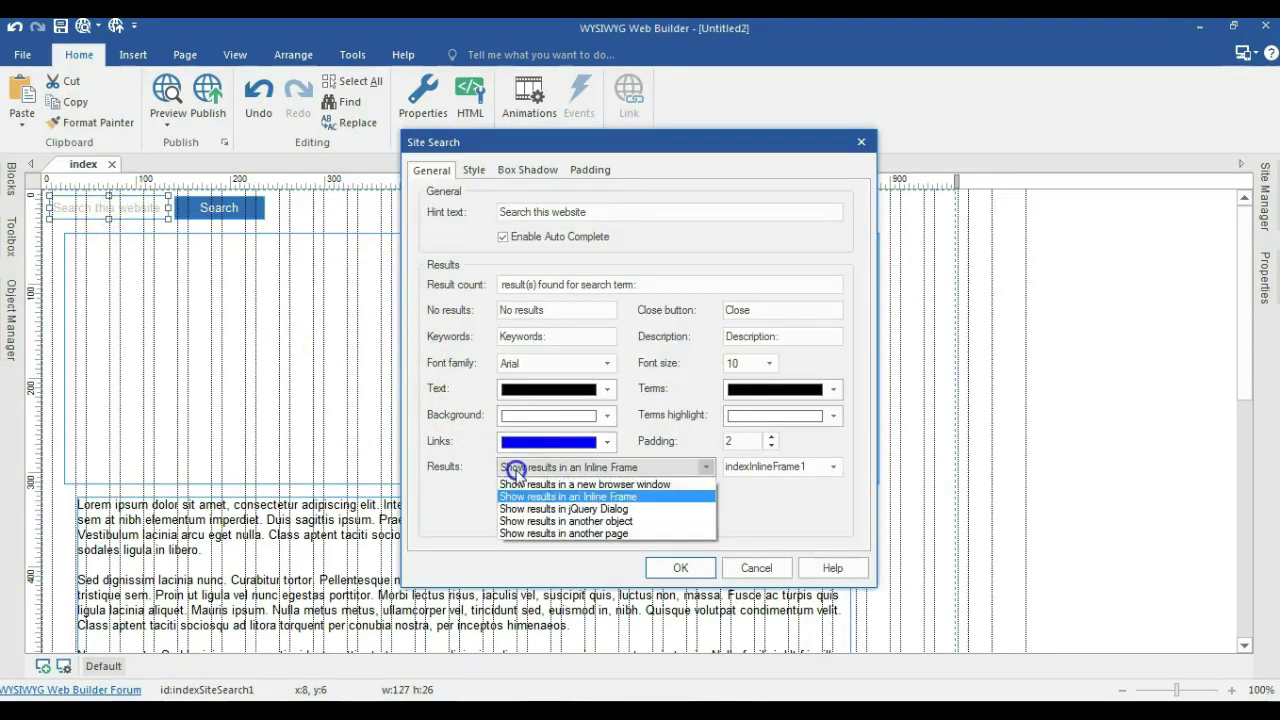
{"action": "left_click", "coordinate": [538, 510]}
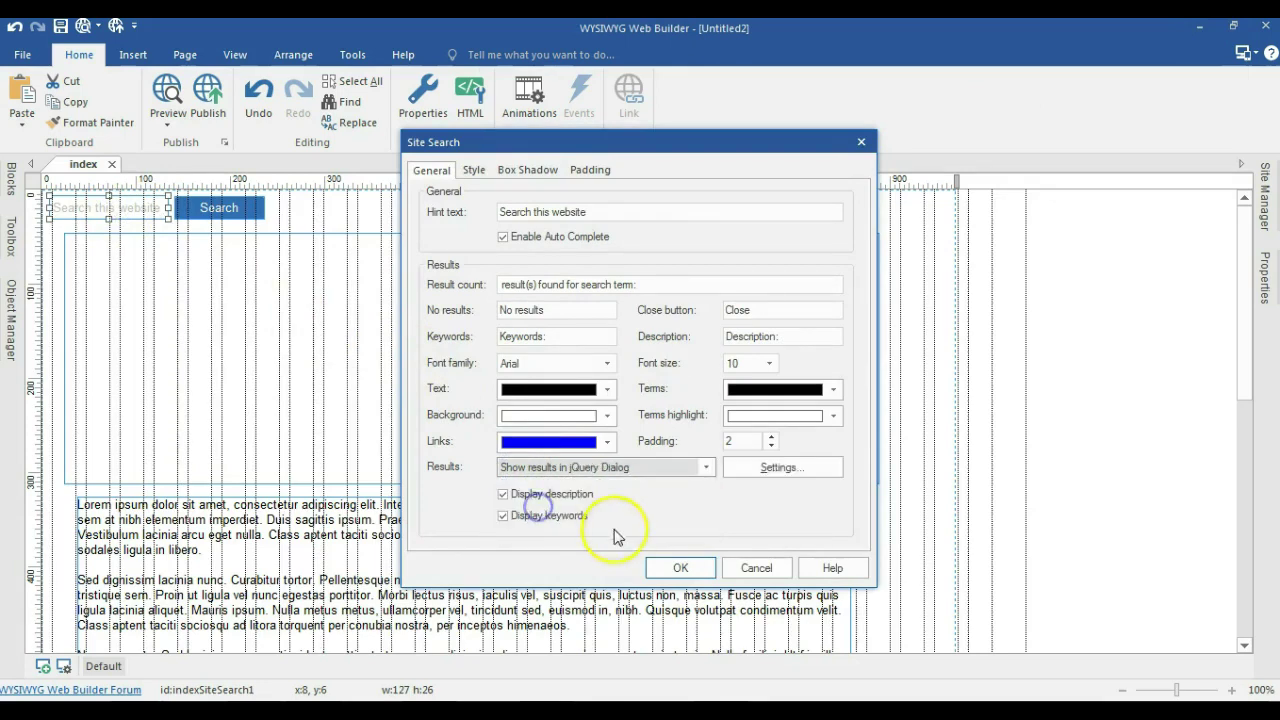
{"action": "left_click", "coordinate": [762, 469]}
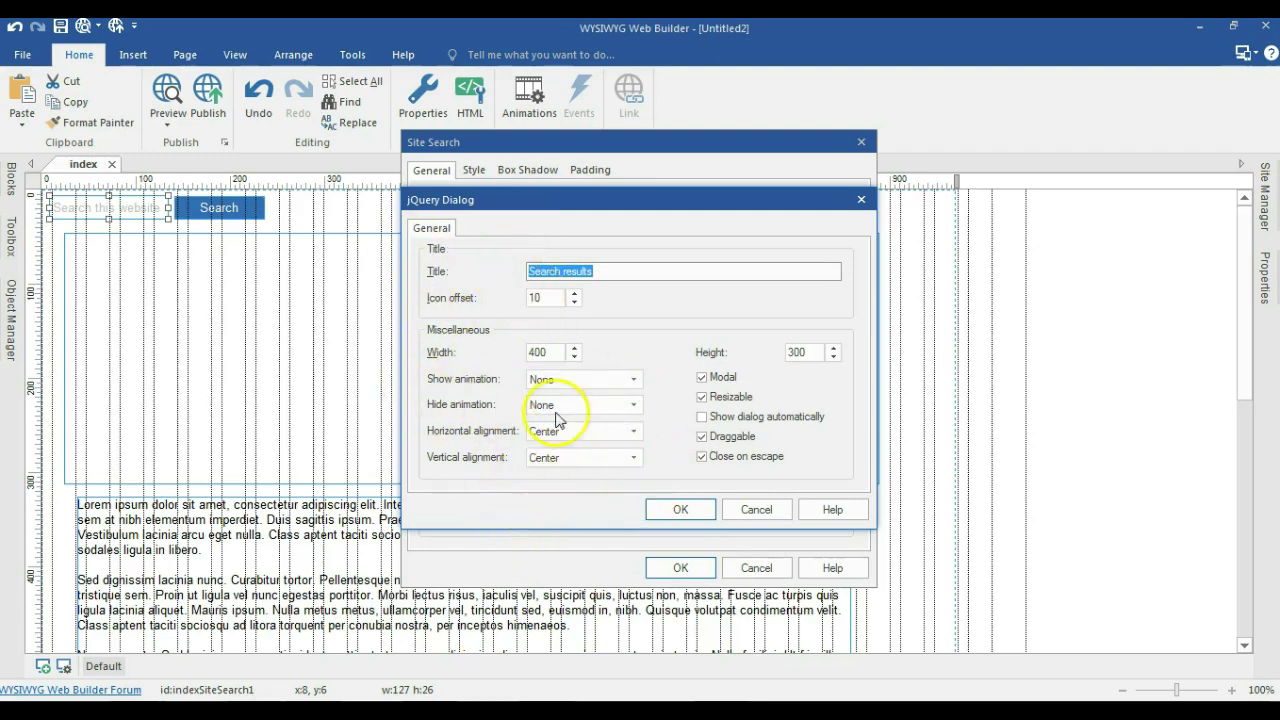
{"action": "left_click", "coordinate": [680, 509]}
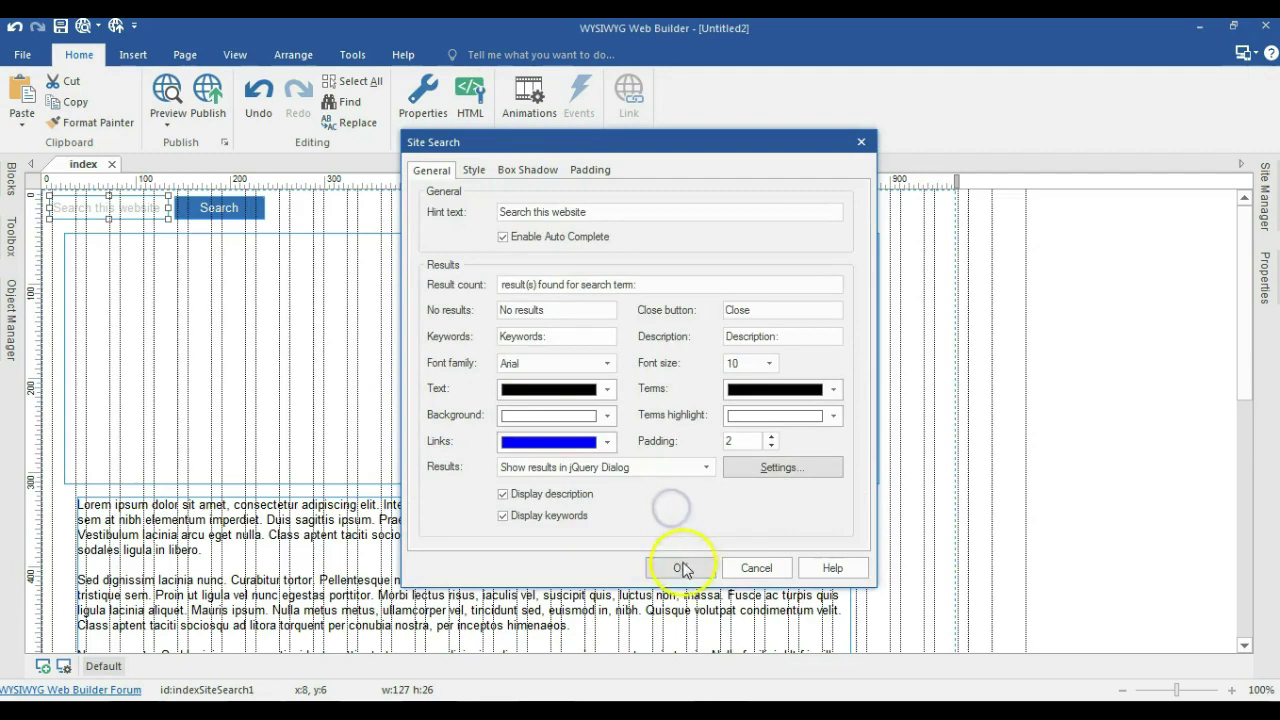
Confirm the Site Search settings and publish the updated site.
{"action": "left_click", "coordinate": [680, 567]}
{"action": "left_click", "coordinate": [208, 92]}
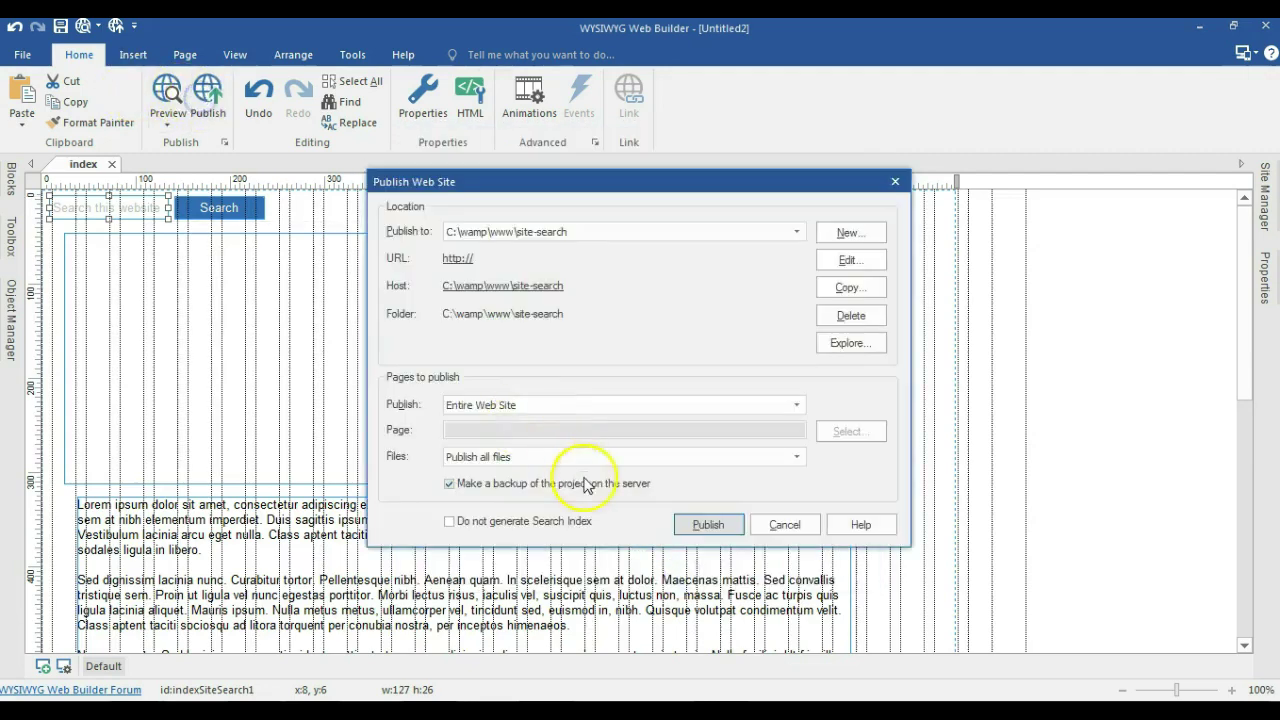
{"action": "left_click", "coordinate": [704, 525]}
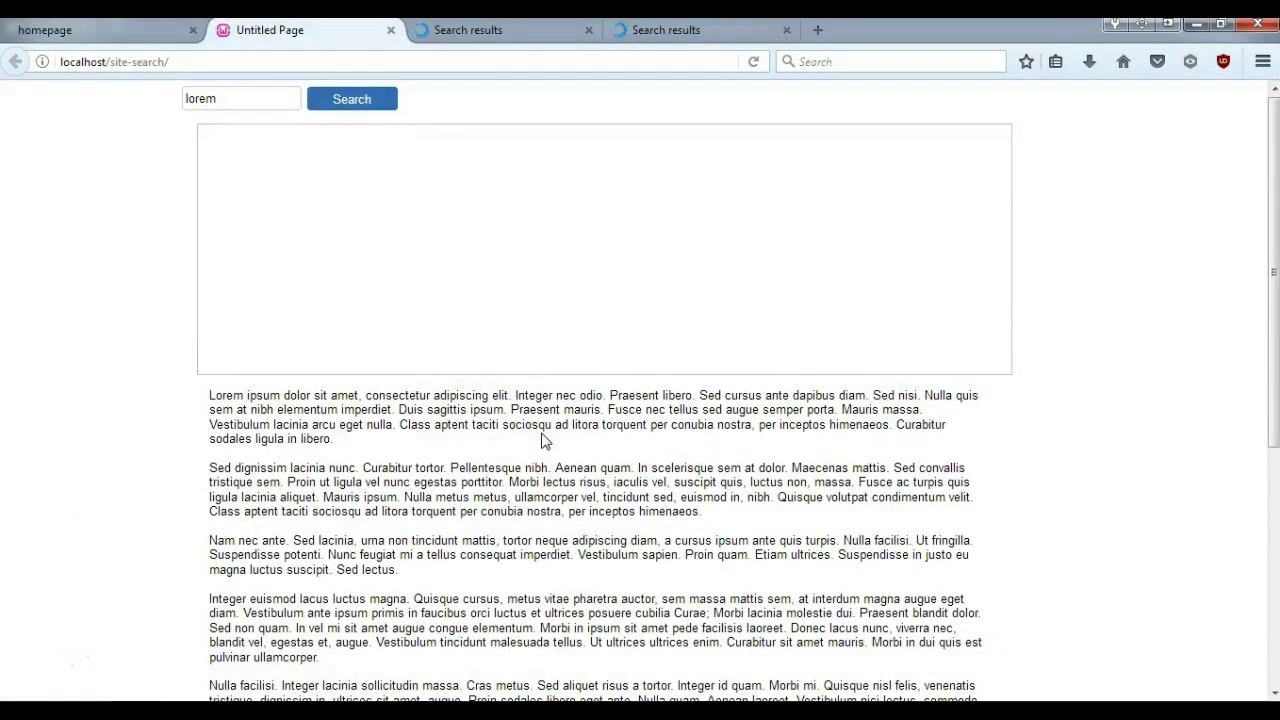
Search lorem in Firefox, nudge the Search results pop-up down-right, then dismiss the publish report.
{"action": "key", "text": "Return"}
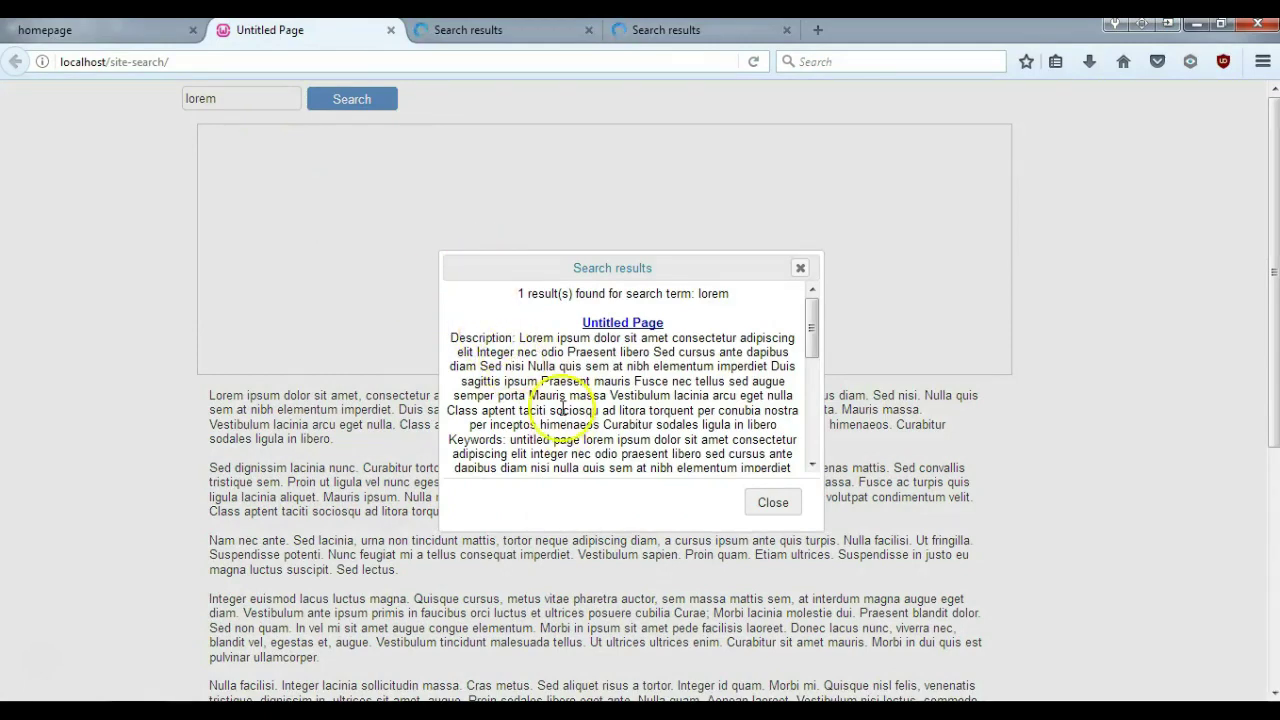
{"action": "left_click_drag", "start_coordinate": [595, 276], "coordinate": [611, 311]}
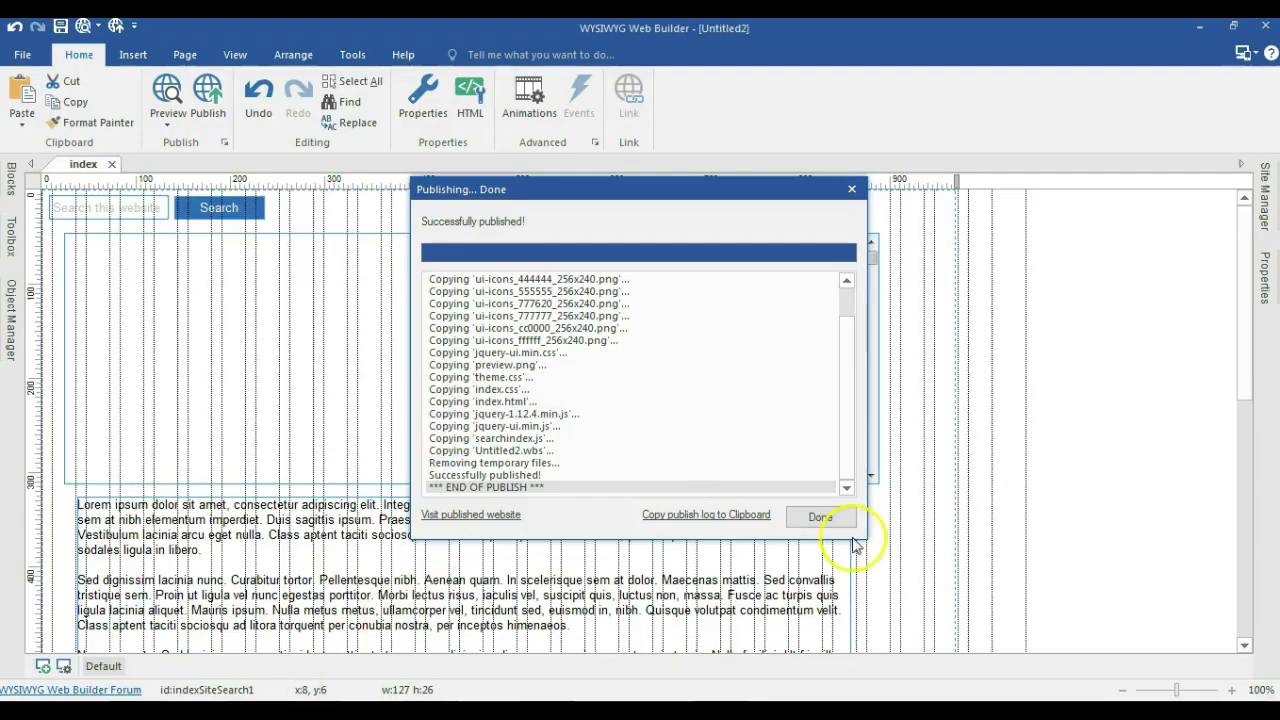
{"action": "left_click", "coordinate": [826, 516]}
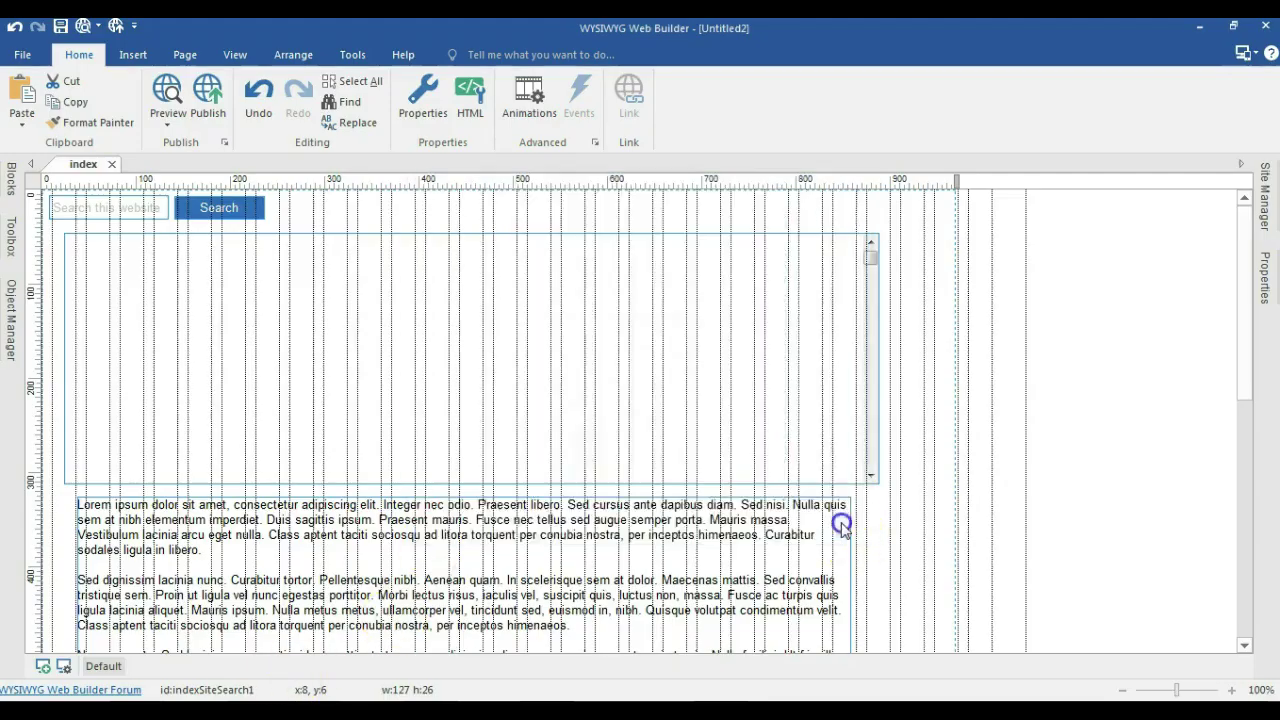
Delete the inline frame, set results to Show results in another object, and move the text block to about y 303.
{"action": "key", "text": "Delete"}
{"action": "left_click_drag", "start_coordinate": [443, 506], "coordinate": [409, 282]}
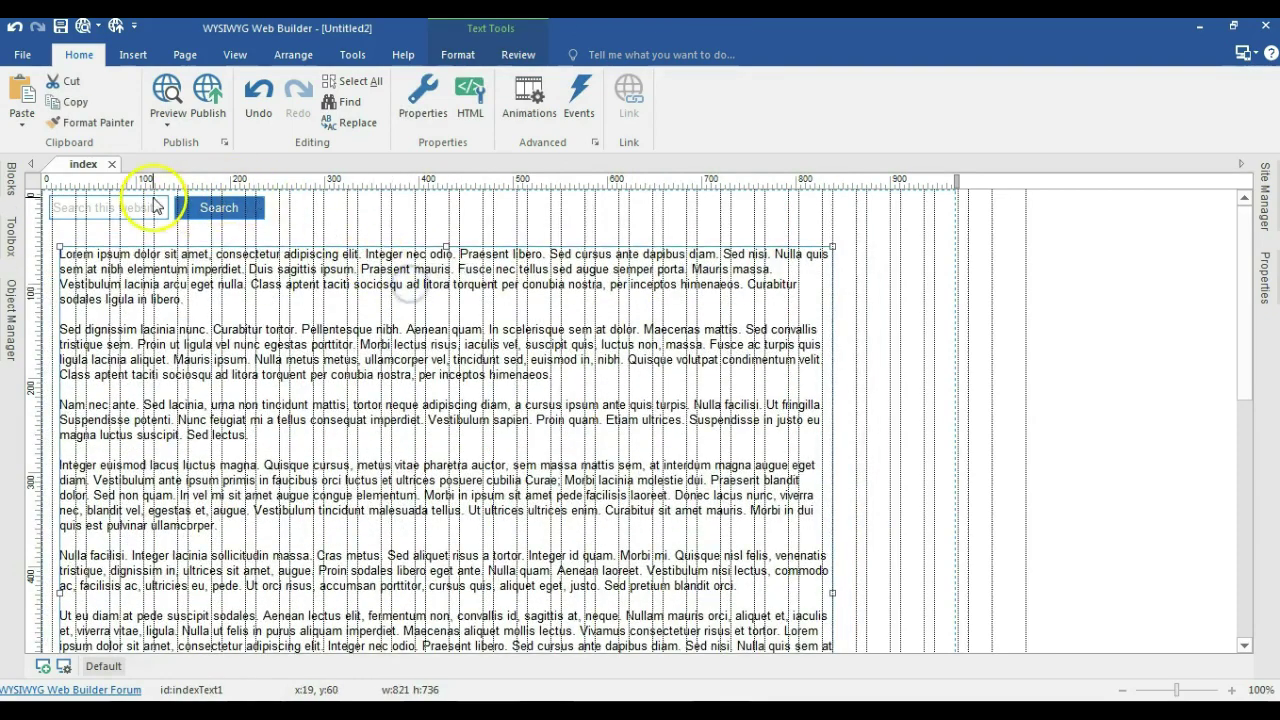
{"action": "double_click", "coordinate": [150, 203]}
{"action": "left_click", "coordinate": [688, 467]}
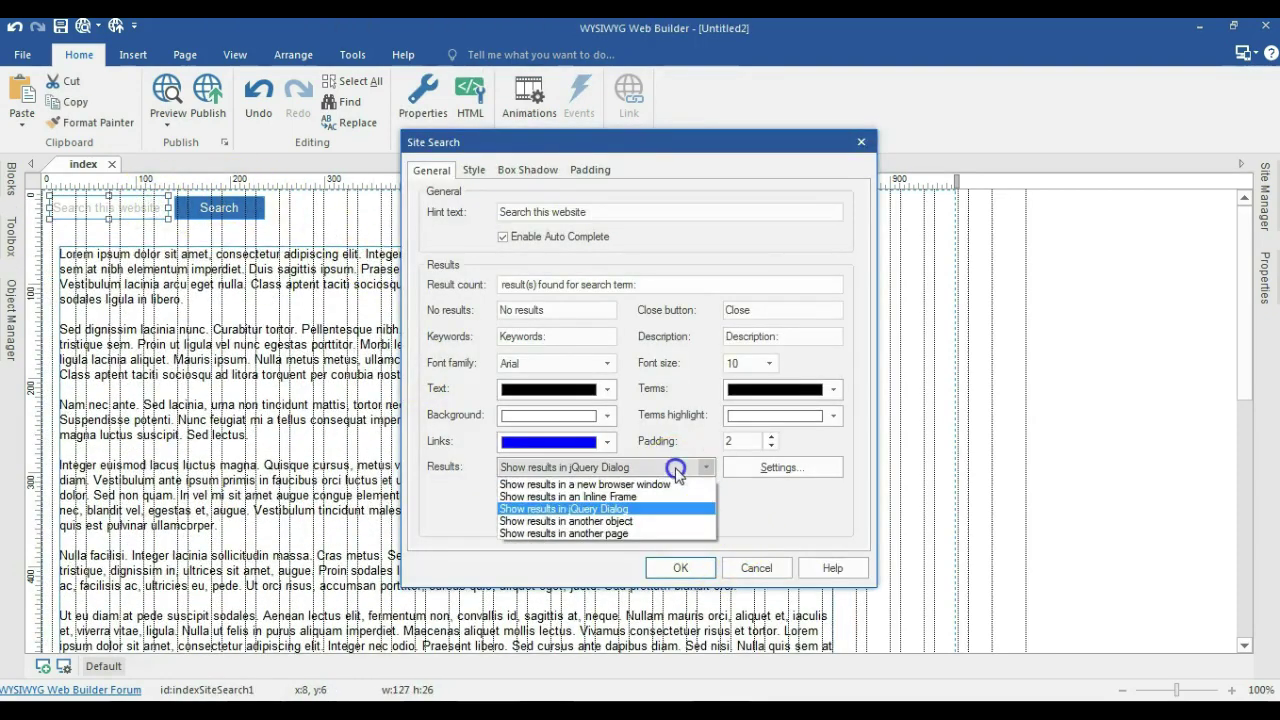
{"action": "left_click", "coordinate": [620, 521]}
{"action": "left_click", "coordinate": [688, 567]}
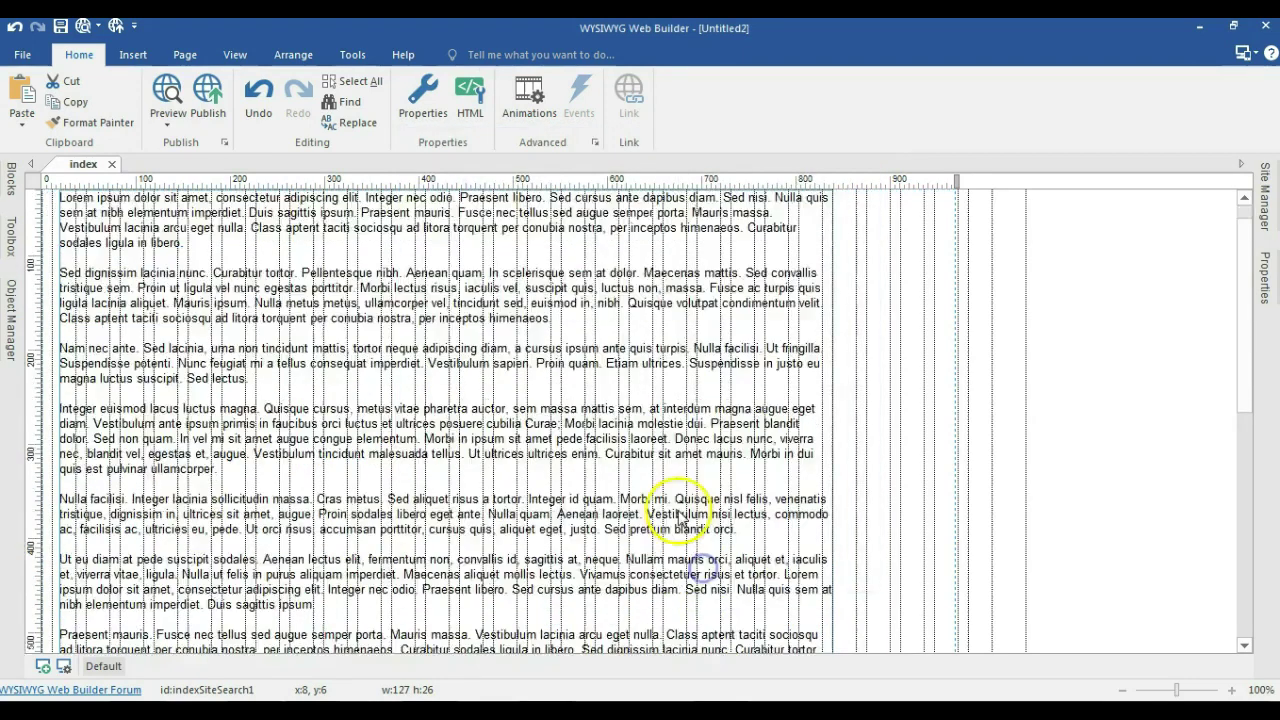
{"action": "left_click_drag", "start_coordinate": [491, 403], "coordinate": [485, 515]}
Insert a 421×263 layer in the empty top-right area beside the search box.
{"action": "left_click", "coordinate": [347, 364]}
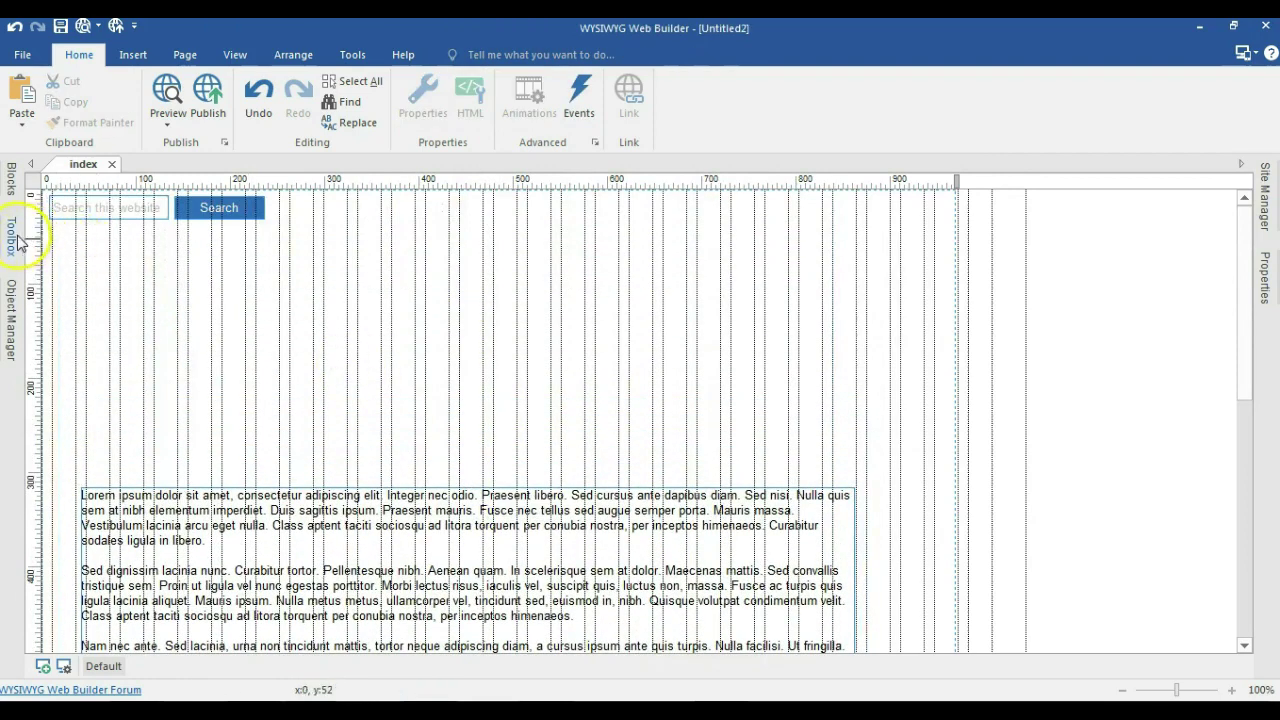
{"action": "left_click", "coordinate": [17, 243]}
{"action": "left_click", "coordinate": [134, 194]}
{"action": "type", "text": "layer"}
{"action": "left_click", "coordinate": [72, 241]}
{"action": "left_click_drag", "start_coordinate": [329, 253], "coordinate": [726, 437]}
{"action": "left_click", "coordinate": [809, 403]}
{"action": "left_click_drag", "start_coordinate": [547, 316], "coordinate": [729, 277]}
{"action": "left_click_drag", "start_coordinate": [709, 395], "coordinate": [717, 457]}
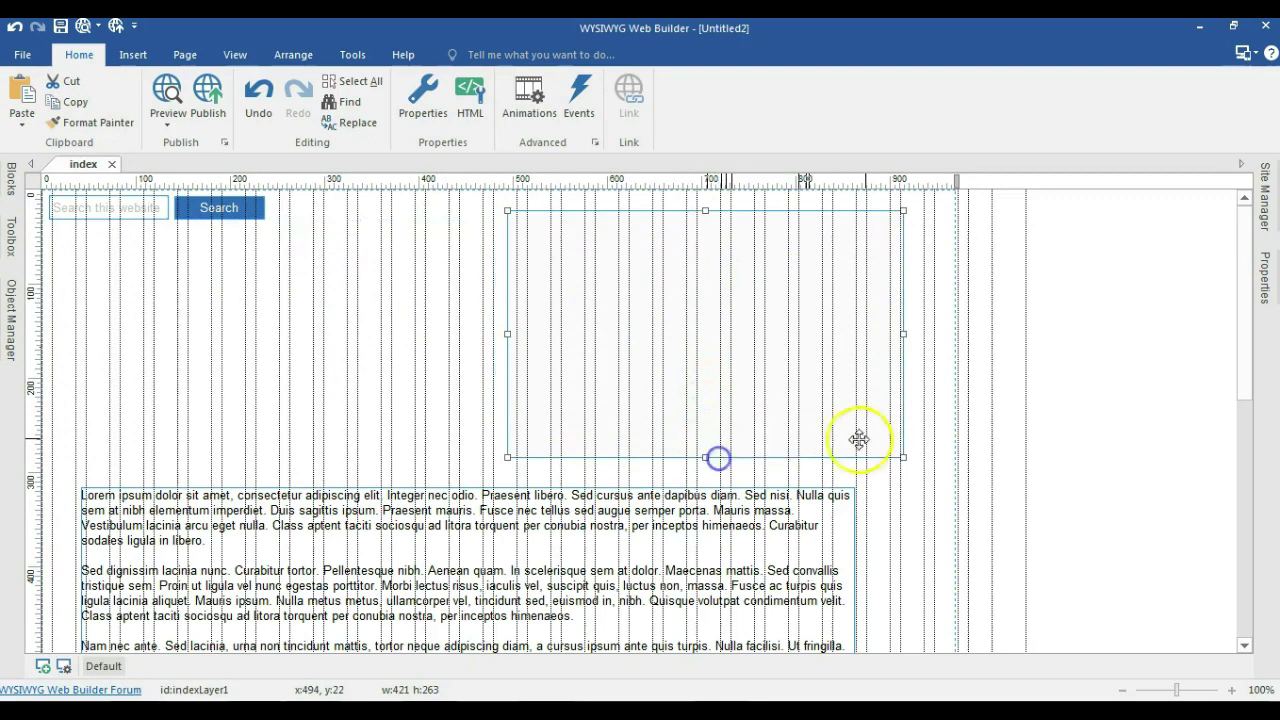
{"action": "left_click", "coordinate": [1265, 288]}
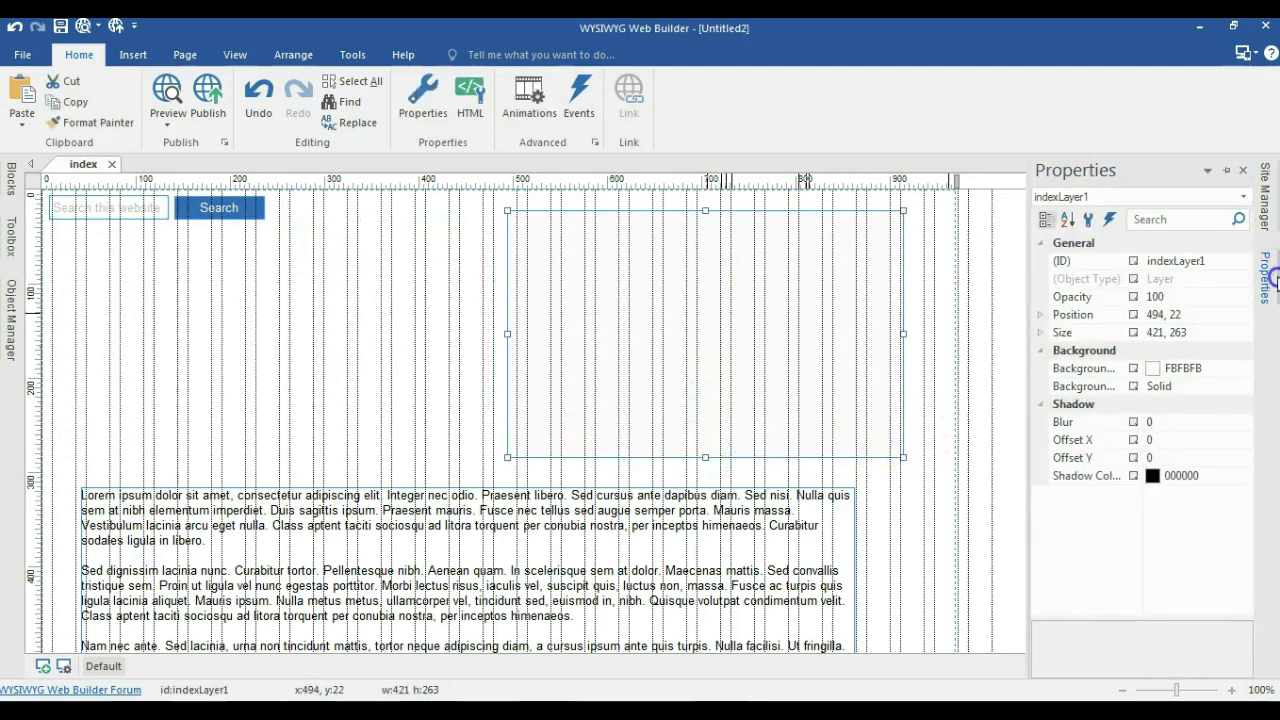
{"action": "left_click", "coordinate": [980, 351]}
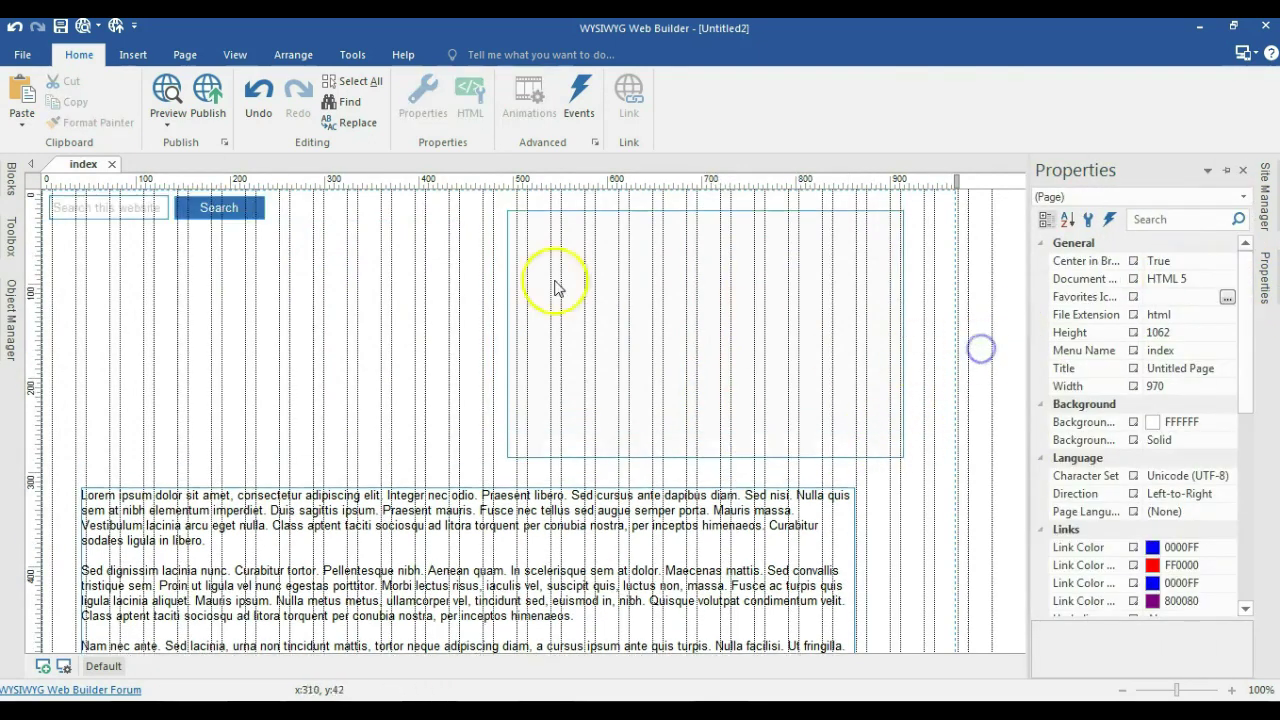
Set the Site Search results target to indexLayer1 and republish the site.
{"action": "left_click", "coordinate": [73, 203]}
{"action": "double_click", "coordinate": [73, 203]}
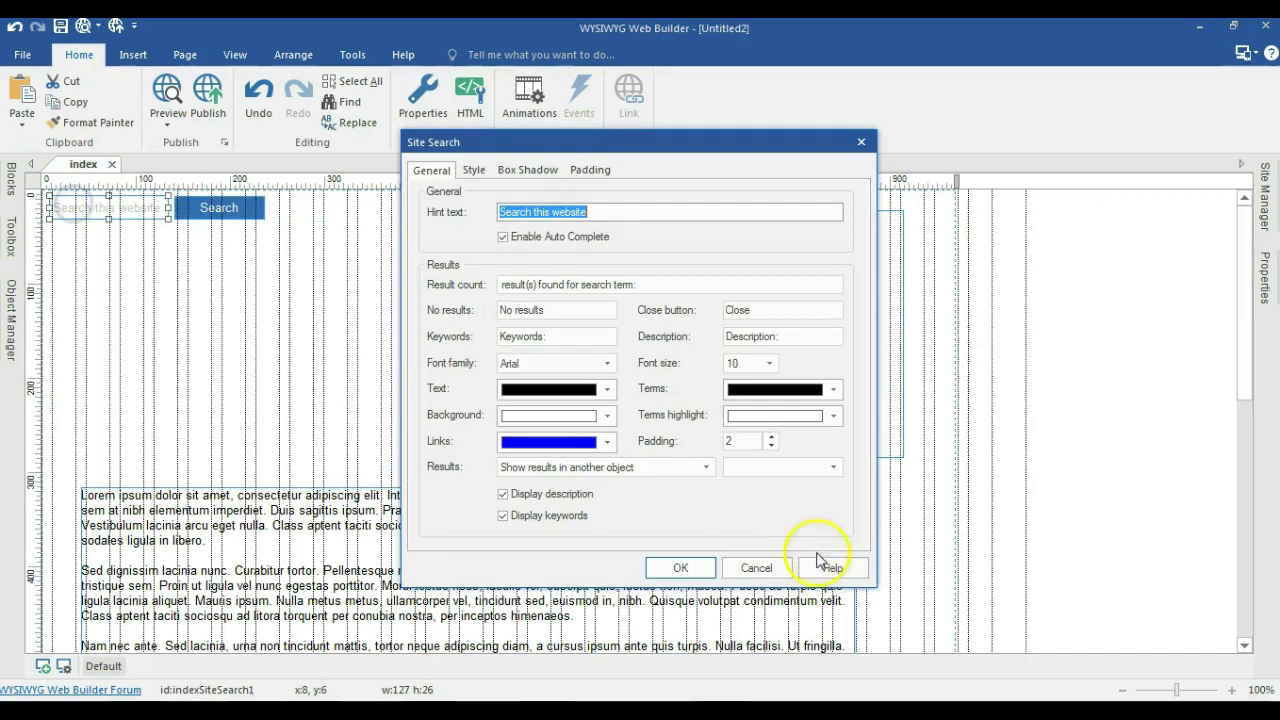
{"action": "left_click", "coordinate": [832, 467]}
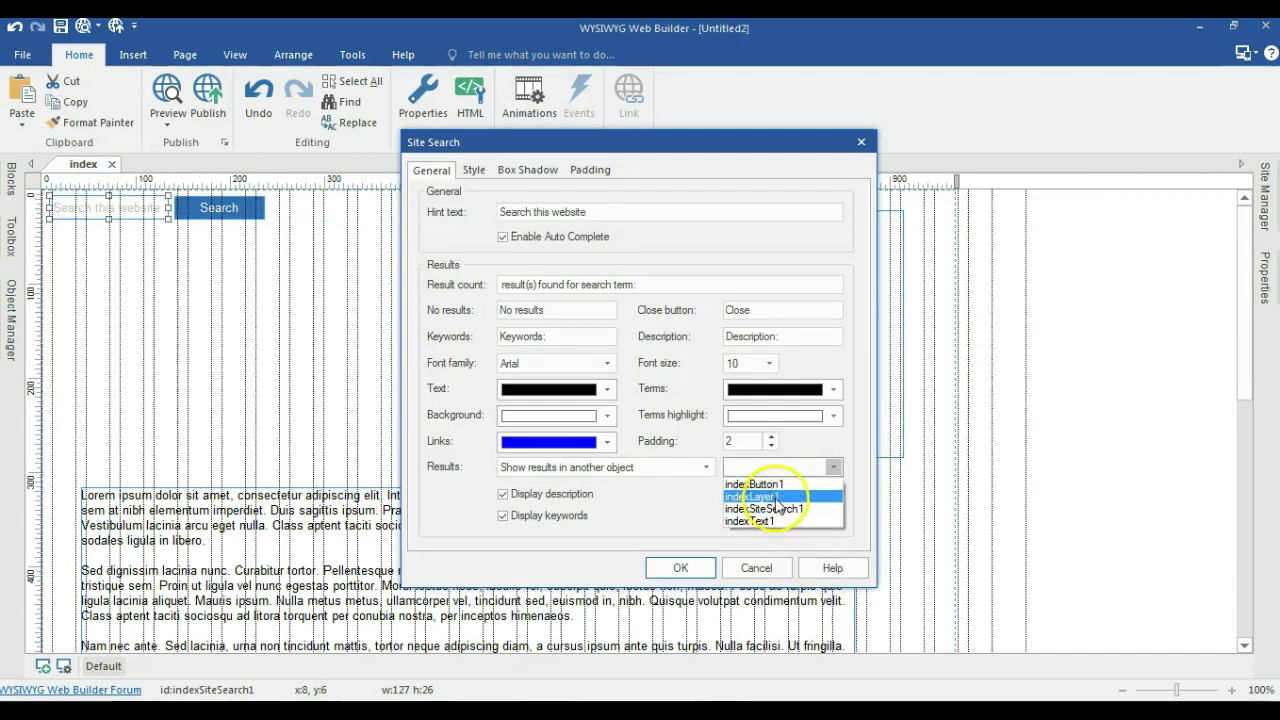
{"action": "left_click", "coordinate": [776, 496]}
{"action": "left_click", "coordinate": [684, 567]}
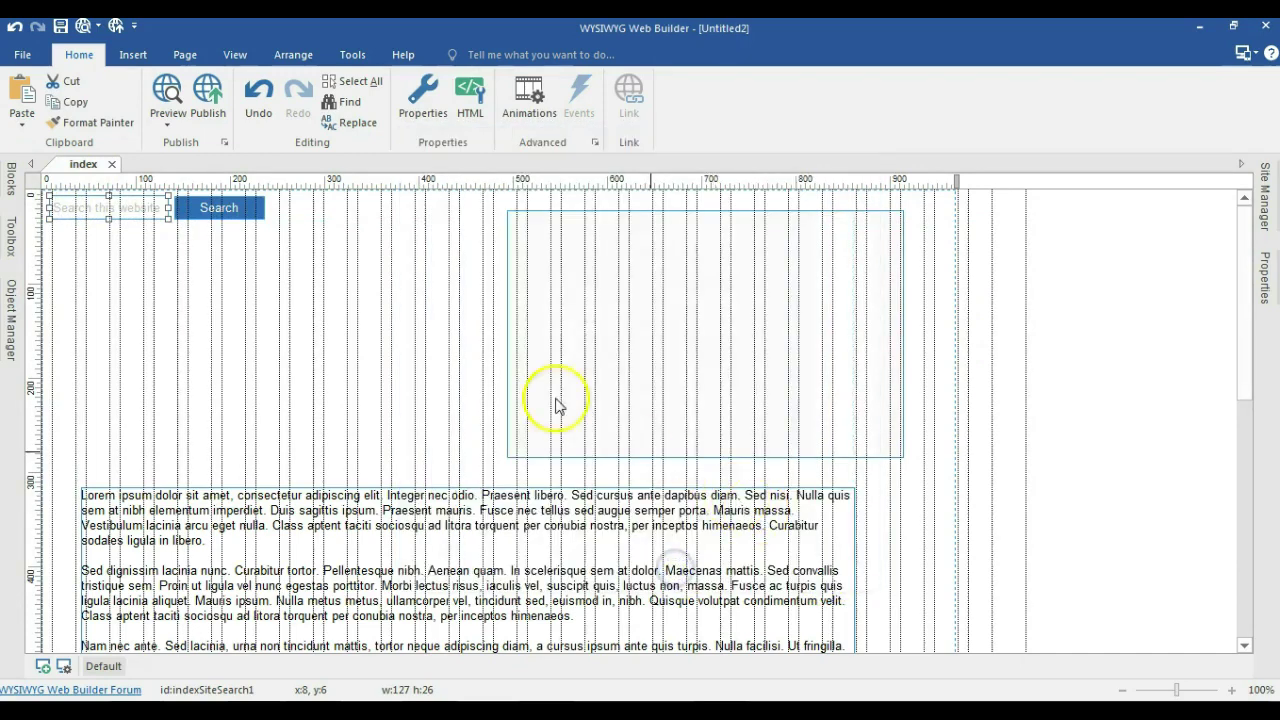
{"action": "left_click", "coordinate": [688, 527]}
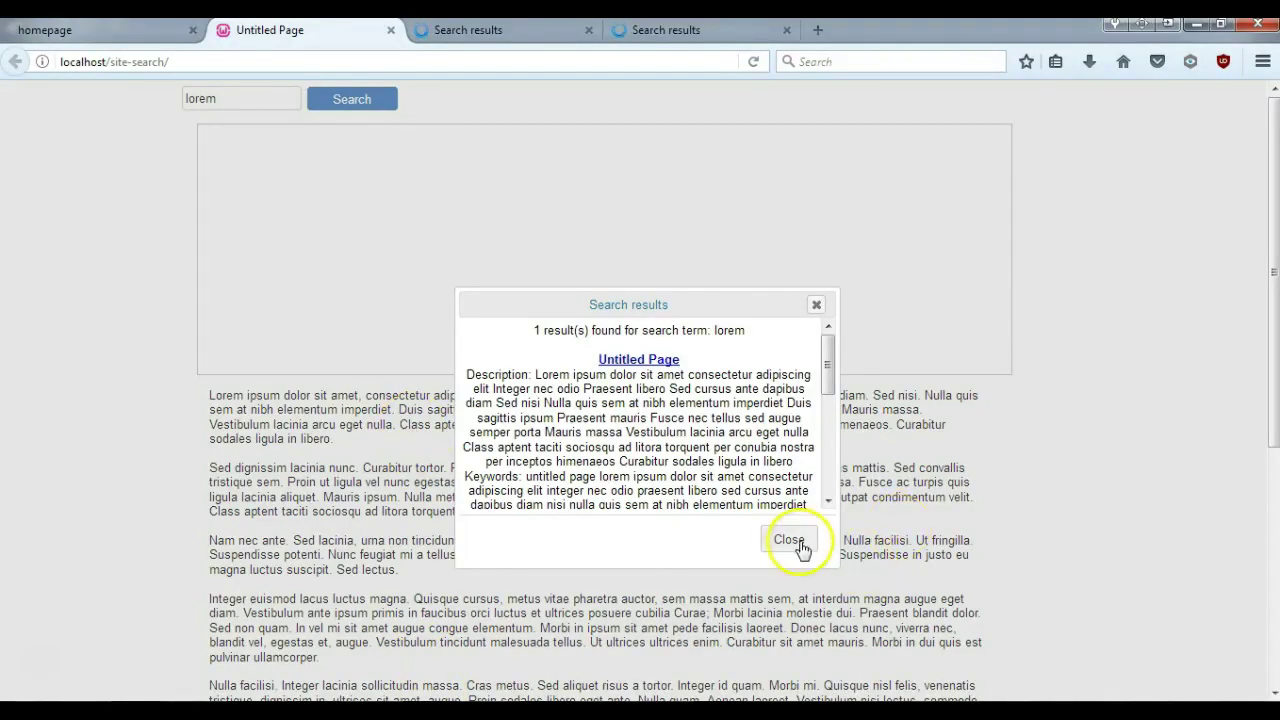
Close the old Search results pop-up and search lorem again so the result appears in the layer.
{"action": "left_click", "coordinate": [789, 540]}
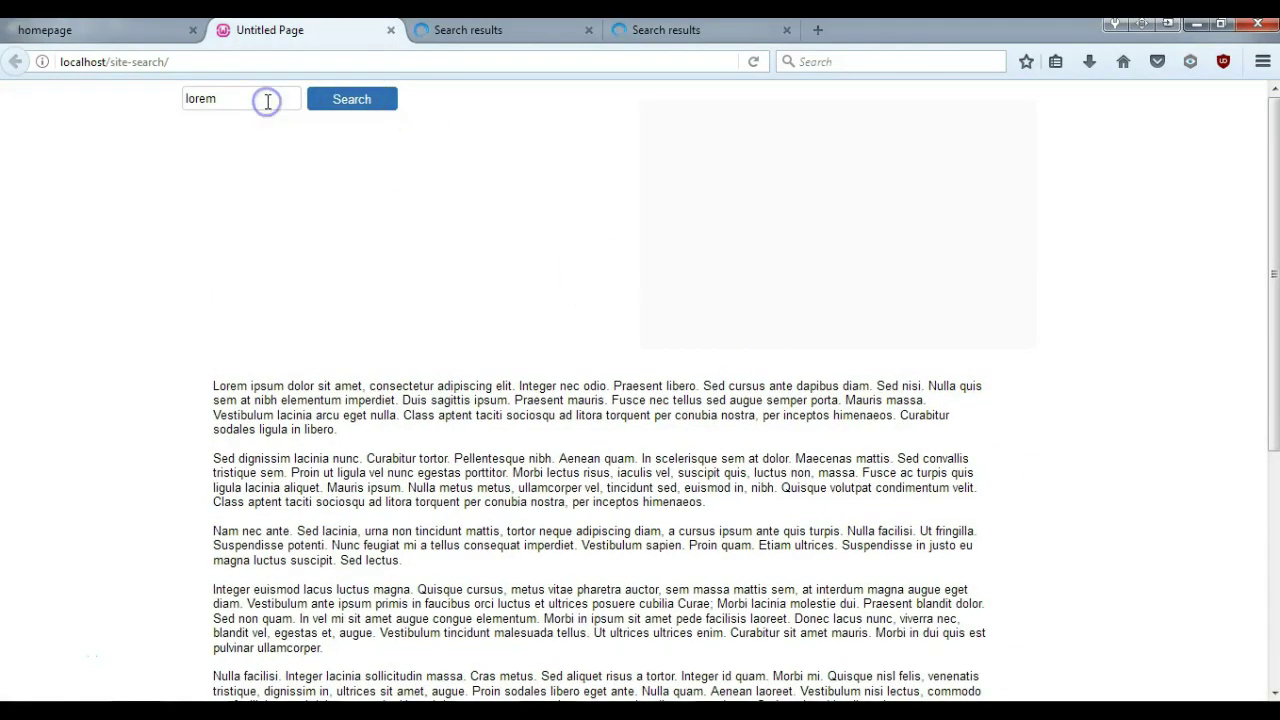
{"action": "key", "text": "Return"}
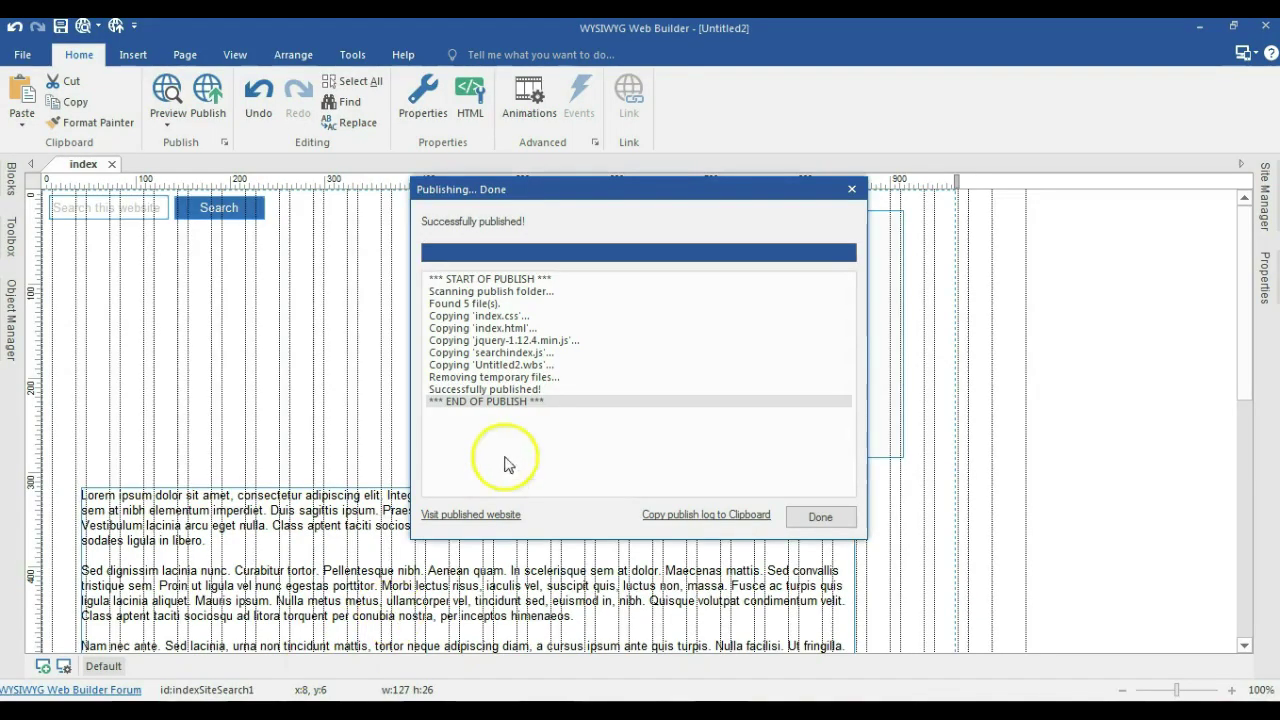
Set the results layer's Overflow to auto and publish the site to the site-search folder.
{"action": "left_click", "coordinate": [815, 519]}
{"action": "double_click", "coordinate": [767, 437]}
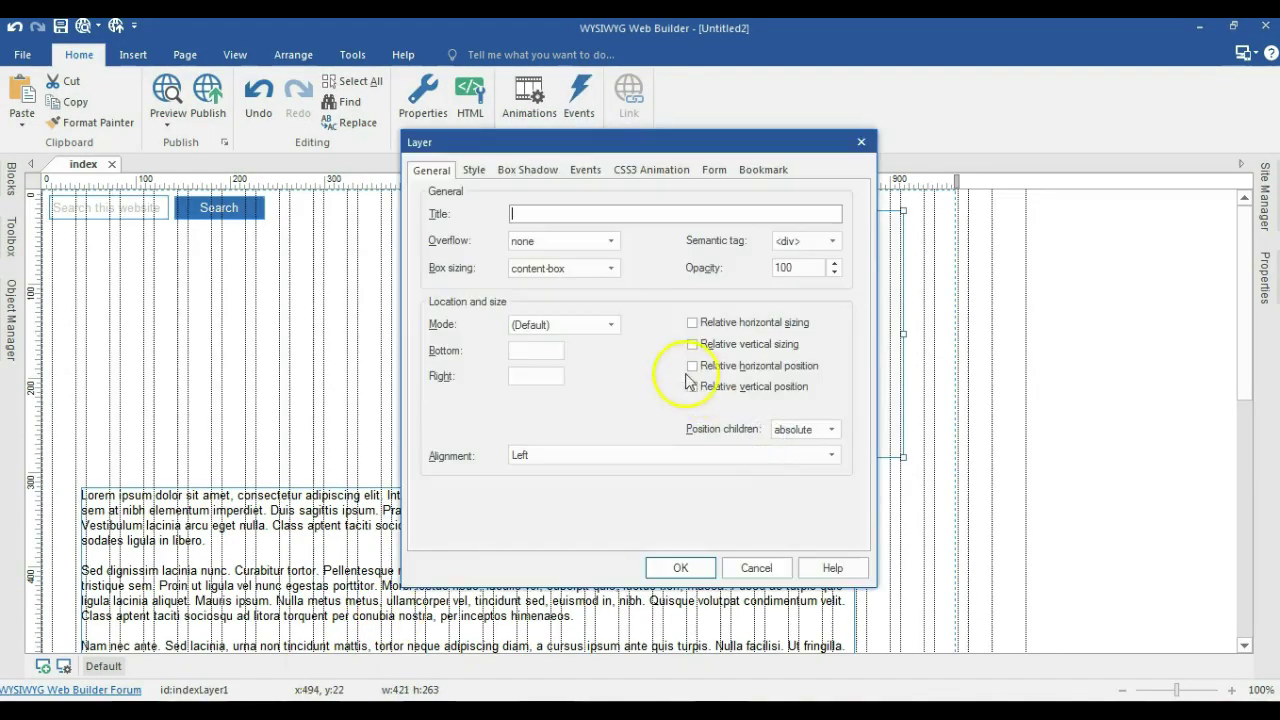
{"action": "left_click", "coordinate": [522, 241]}
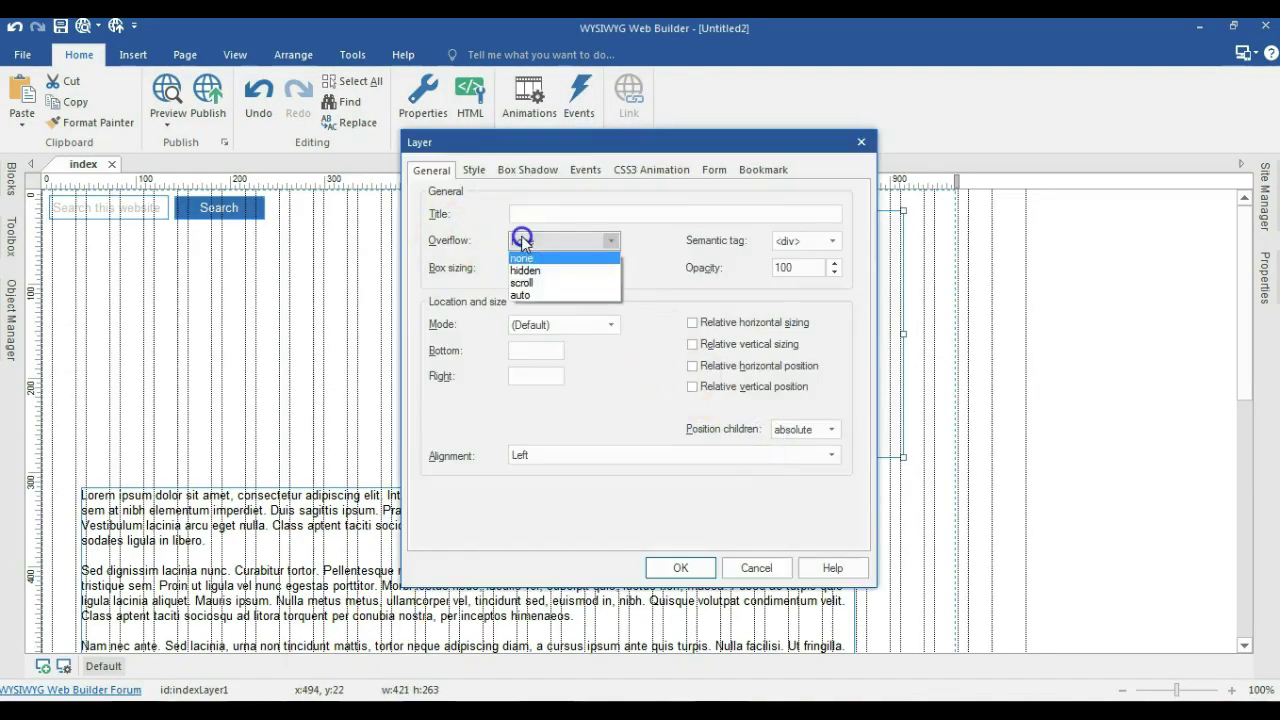
{"action": "left_click", "coordinate": [530, 295]}
{"action": "left_click", "coordinate": [674, 568]}
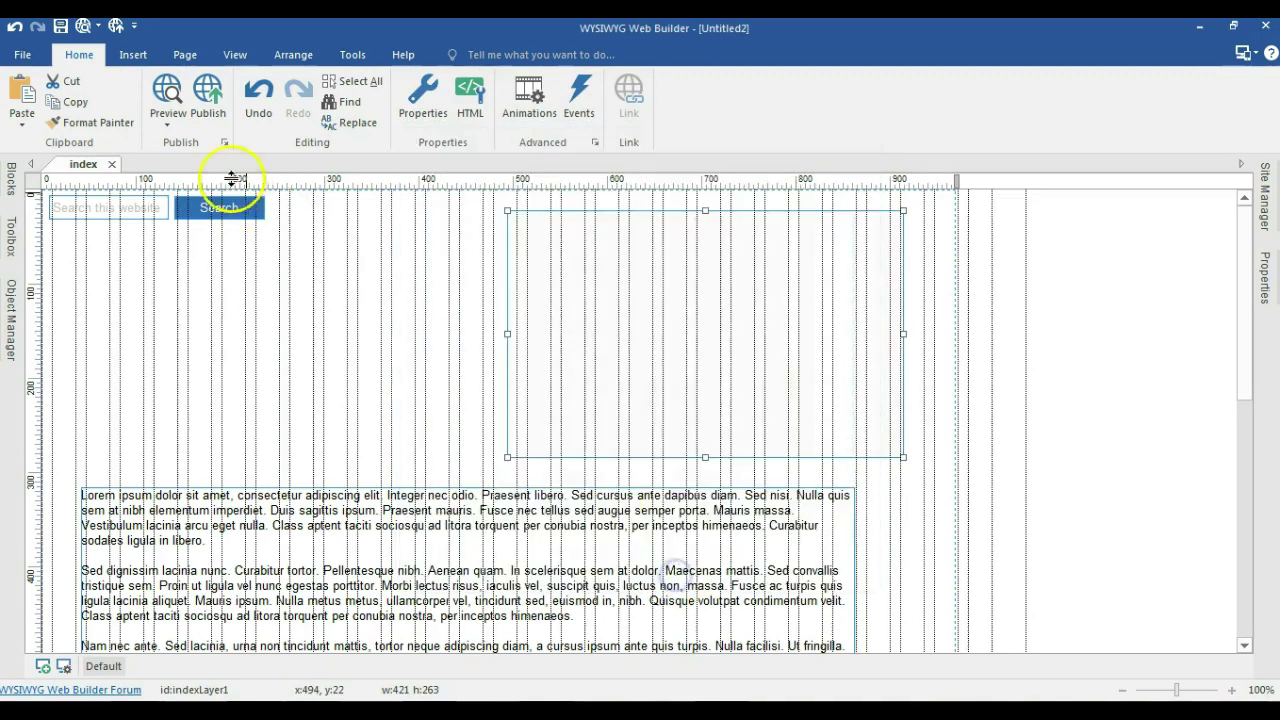
{"action": "left_click", "coordinate": [190, 100]}
{"action": "left_click", "coordinate": [680, 526]}
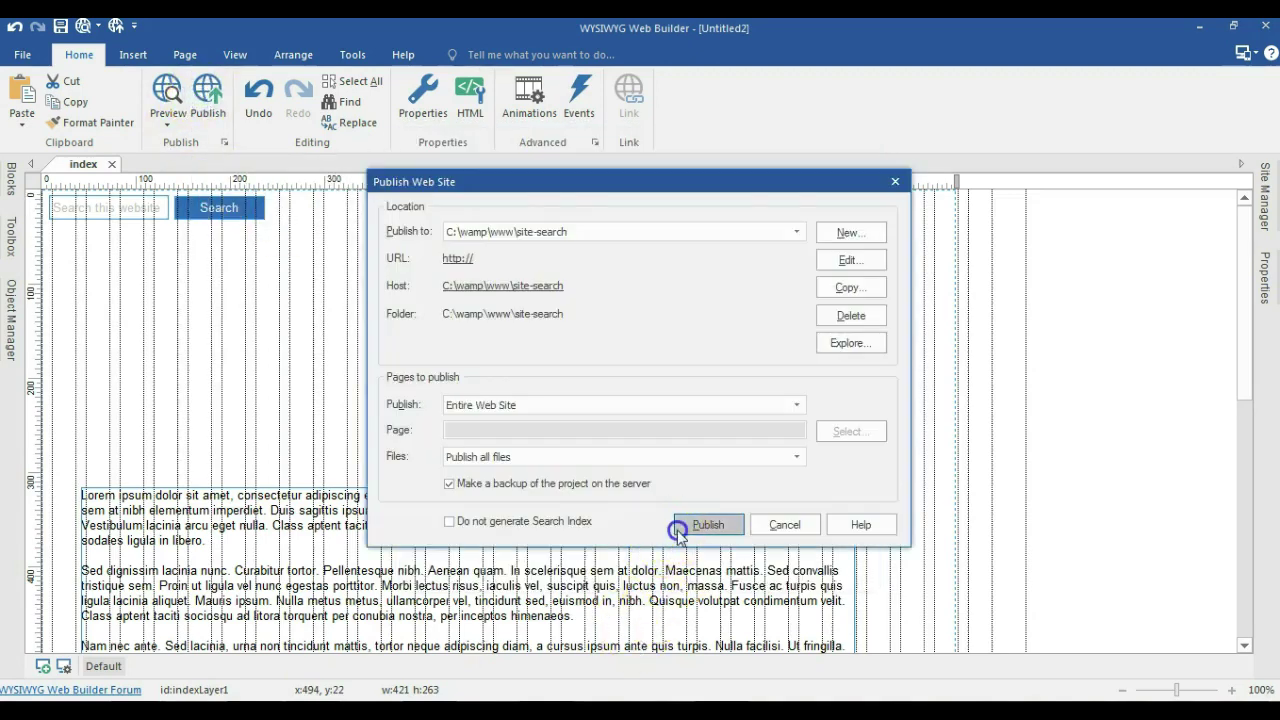
In Firefox, scroll the lorem result inside its layer beside the search box, then dismiss the publish log.
{"action": "mouse_move", "coordinate": [428, 705]}
{"action": "left_click", "coordinate": [428, 620]}
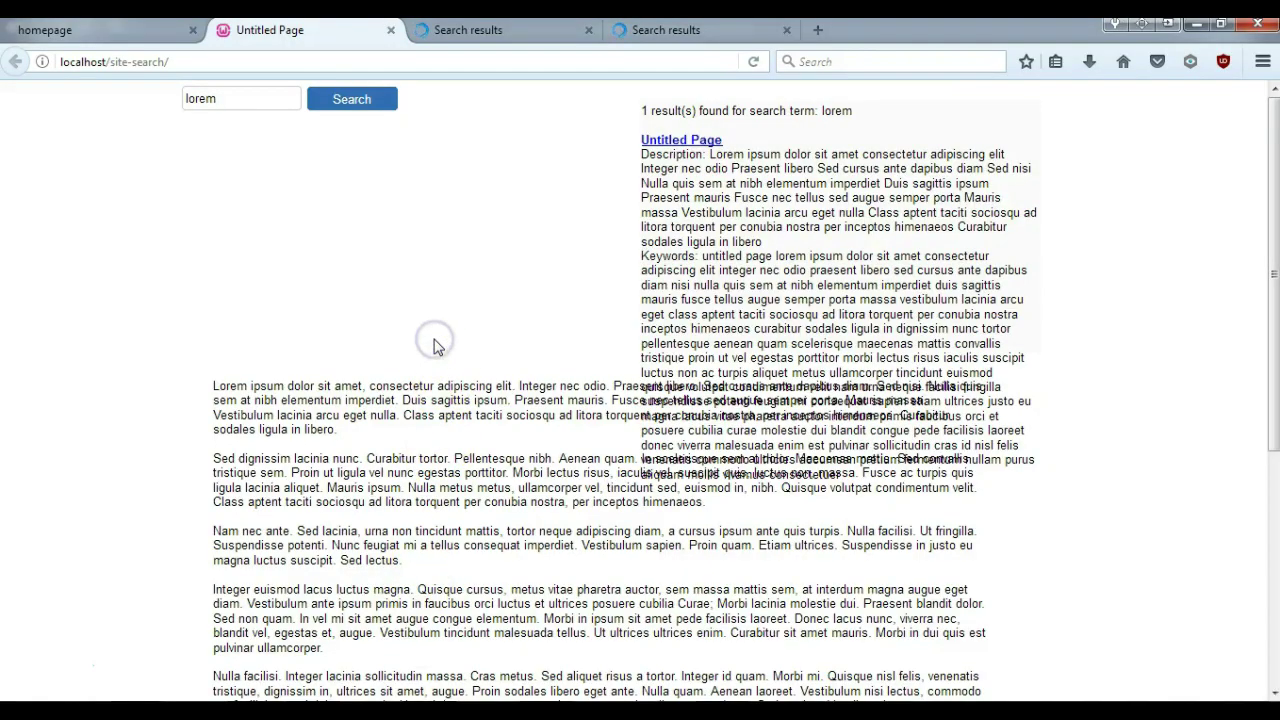
{"action": "left_click", "coordinate": [243, 99]}
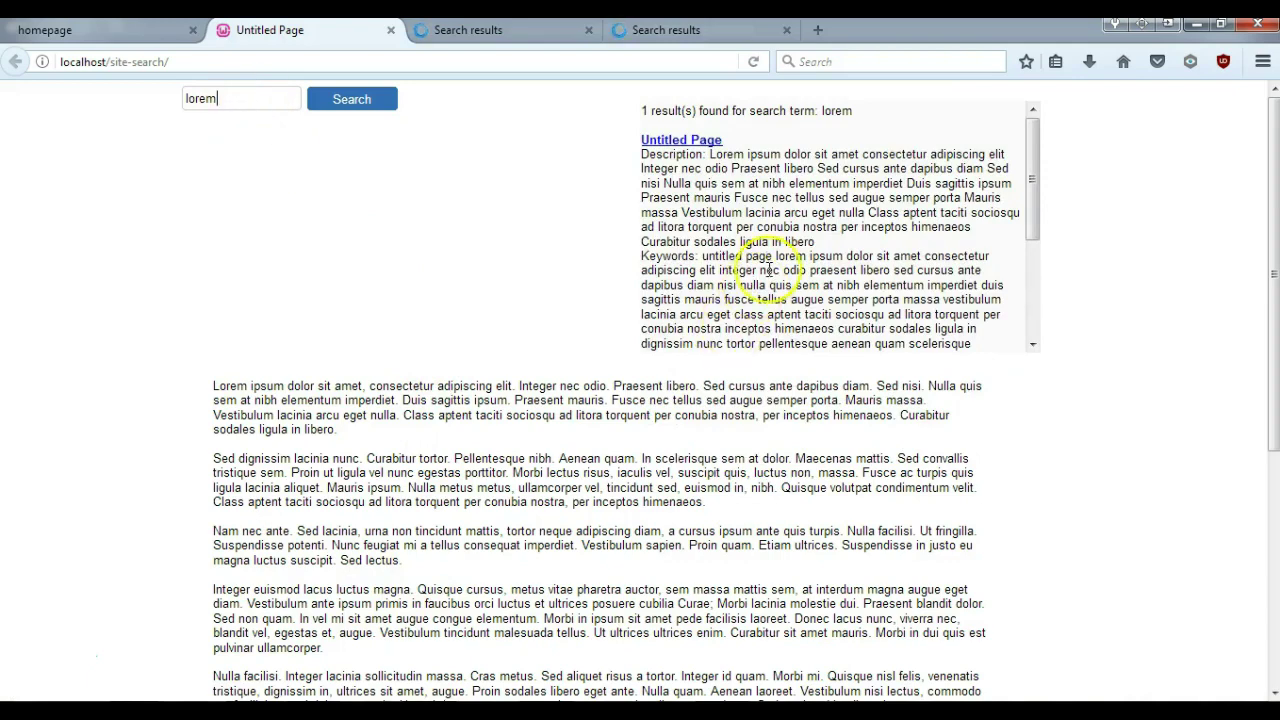
{"action": "scroll", "coordinate": [1030, 205], "scroll_direction": "down", "scroll_amount": 4}
{"action": "scroll", "coordinate": [1030, 207], "scroll_direction": "up", "scroll_amount": 2}
{"action": "scroll", "coordinate": [1030, 207], "scroll_direction": "up", "scroll_amount": 2}
{"action": "scroll", "coordinate": [730, 186], "scroll_direction": "down", "scroll_amount": 3}
{"action": "scroll", "coordinate": [720, 178], "scroll_direction": "up", "scroll_amount": 3}
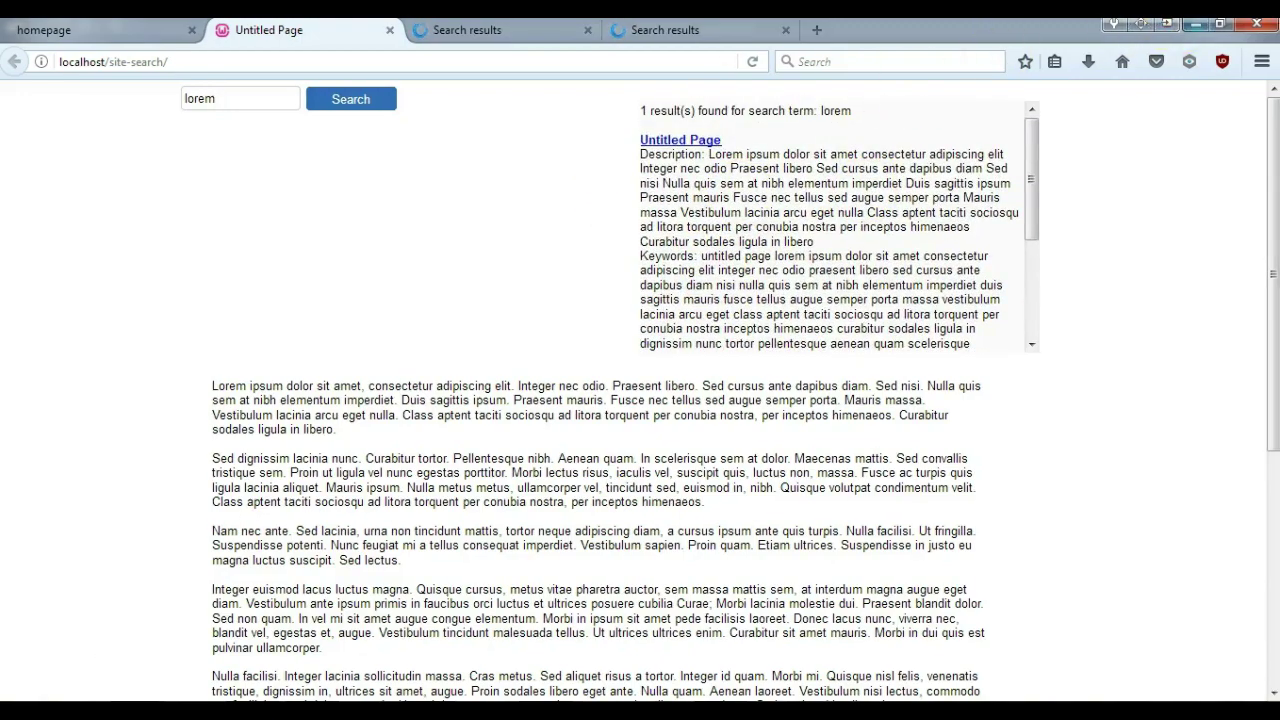
{"action": "left_click", "coordinate": [1195, 28]}
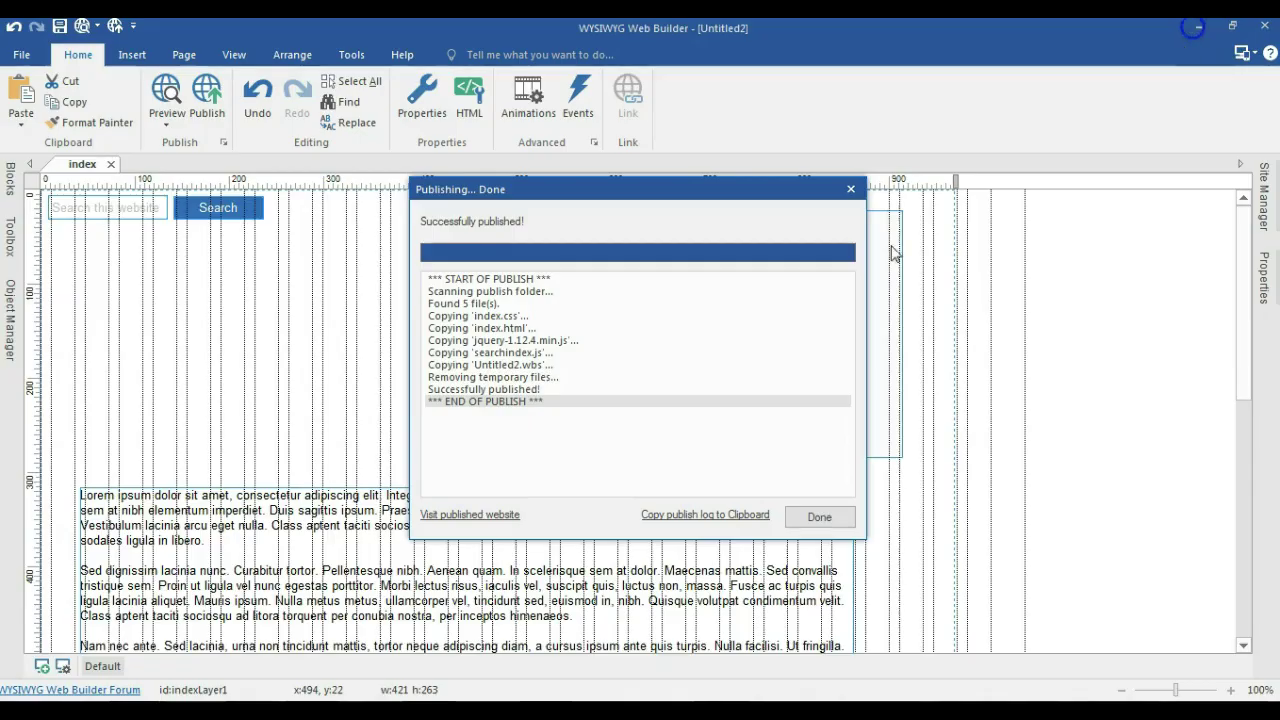
{"action": "left_click", "coordinate": [808, 518]}
Set the Site Search results to Show results in another page.
{"action": "double_click", "coordinate": [137, 208]}
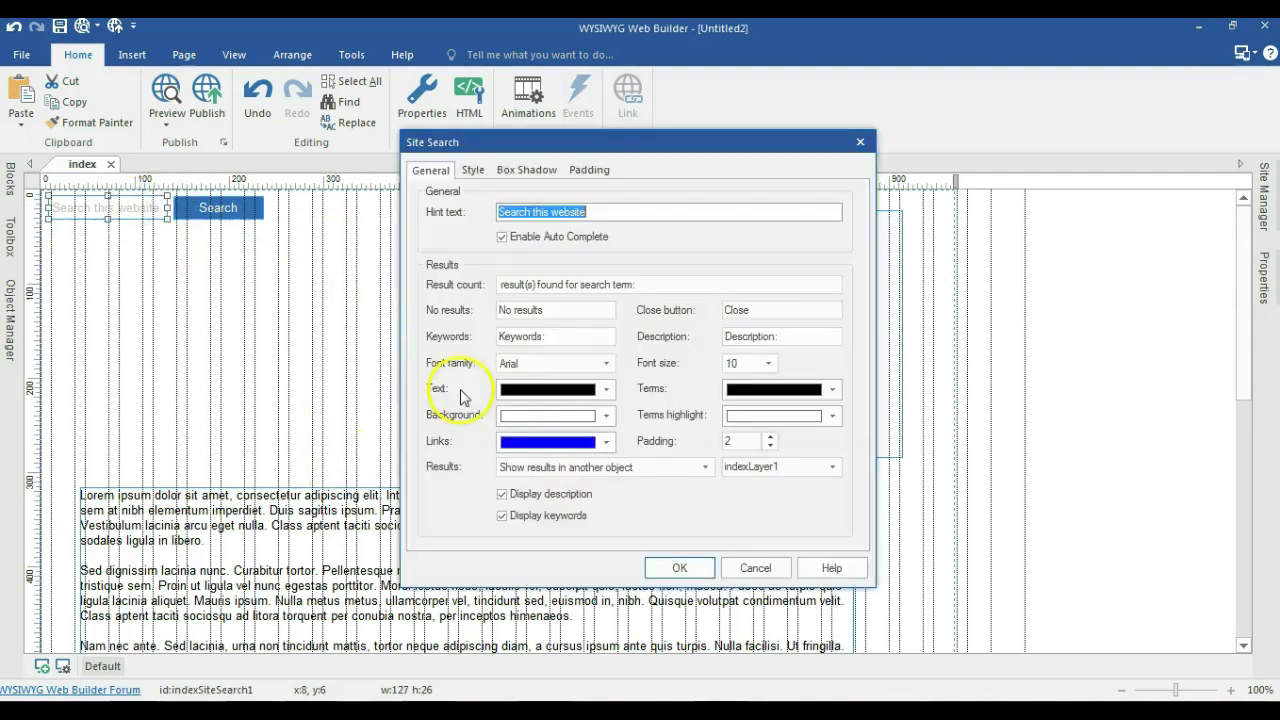
{"action": "left_click", "coordinate": [609, 469]}
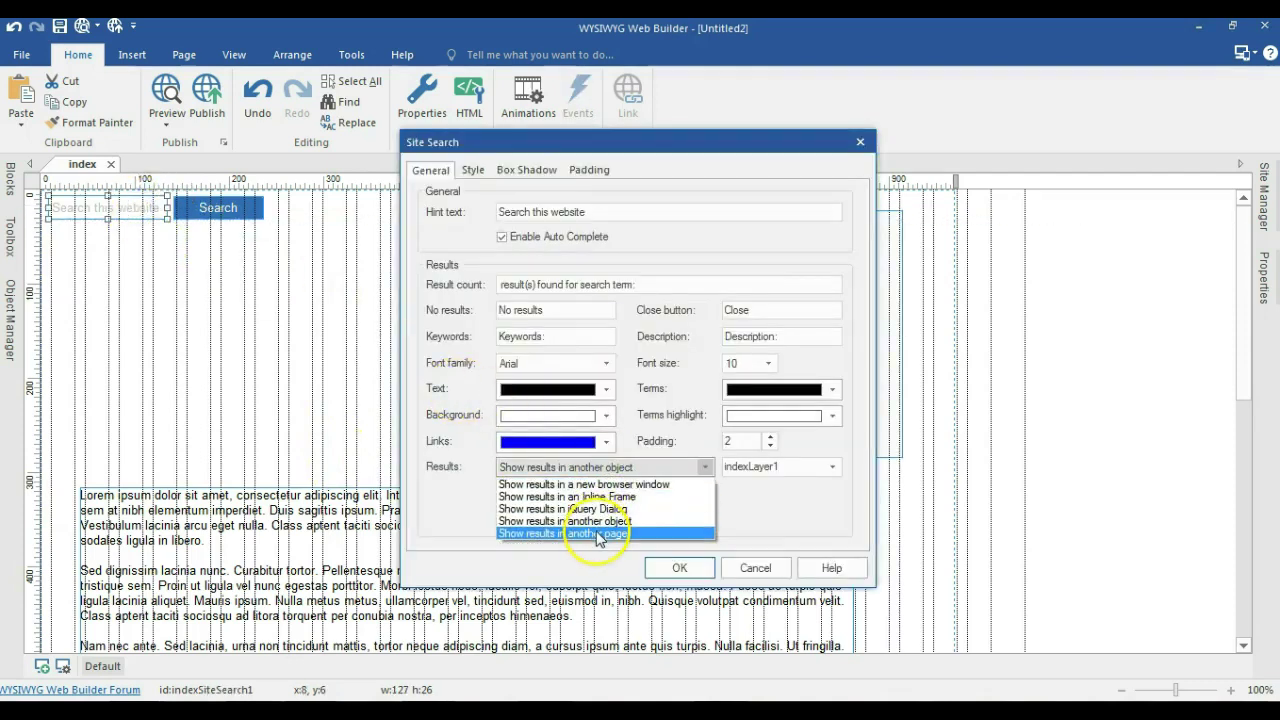
{"action": "left_click", "coordinate": [596, 534]}
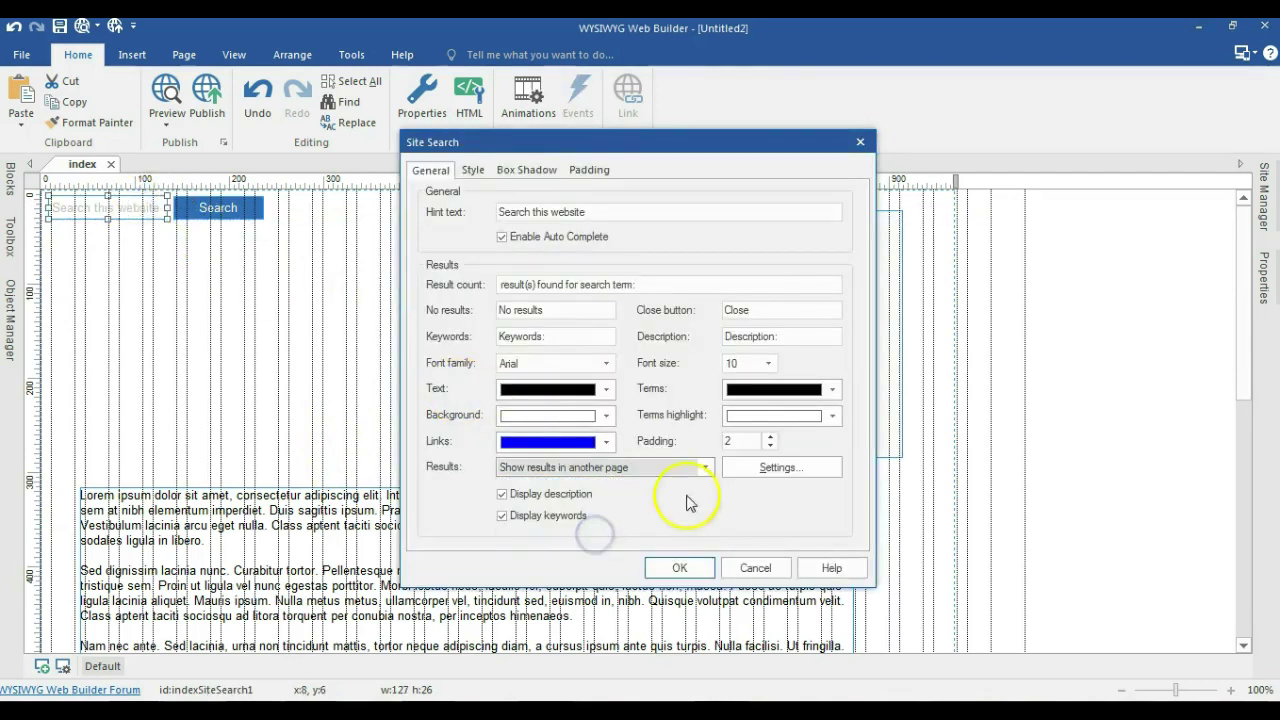
{"action": "left_click", "coordinate": [738, 469]}
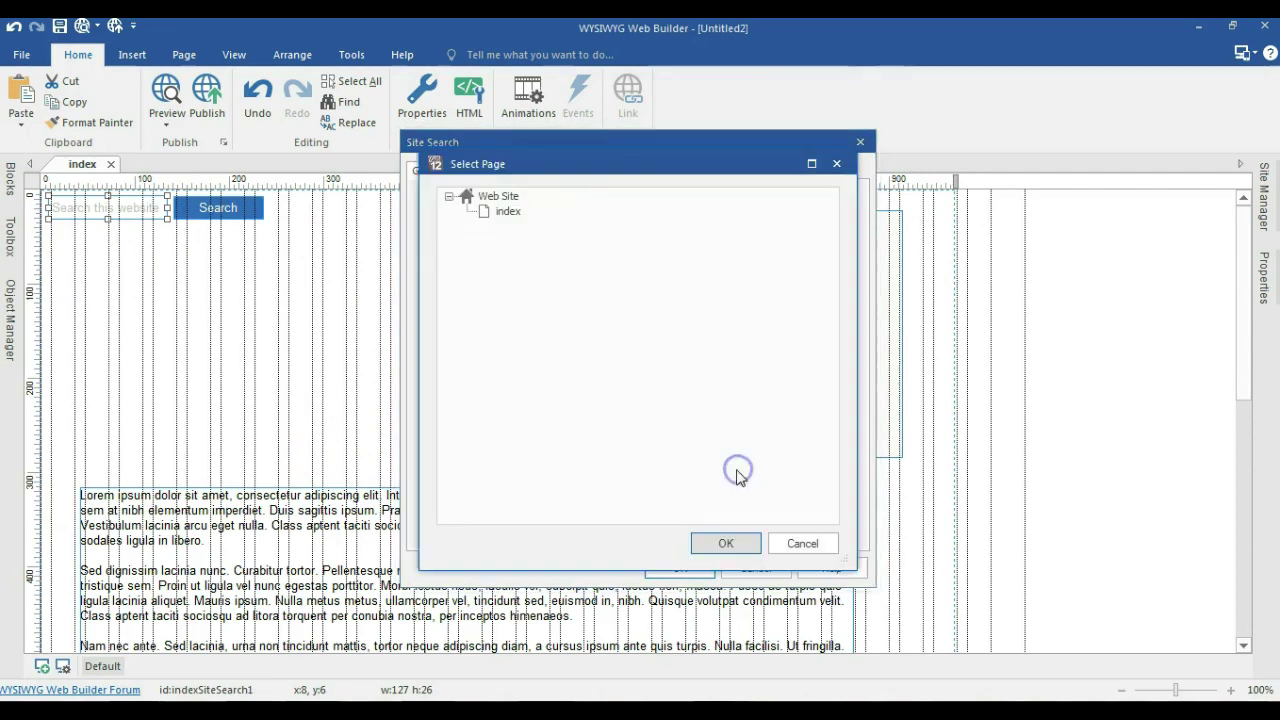
{"action": "left_click", "coordinate": [729, 543]}
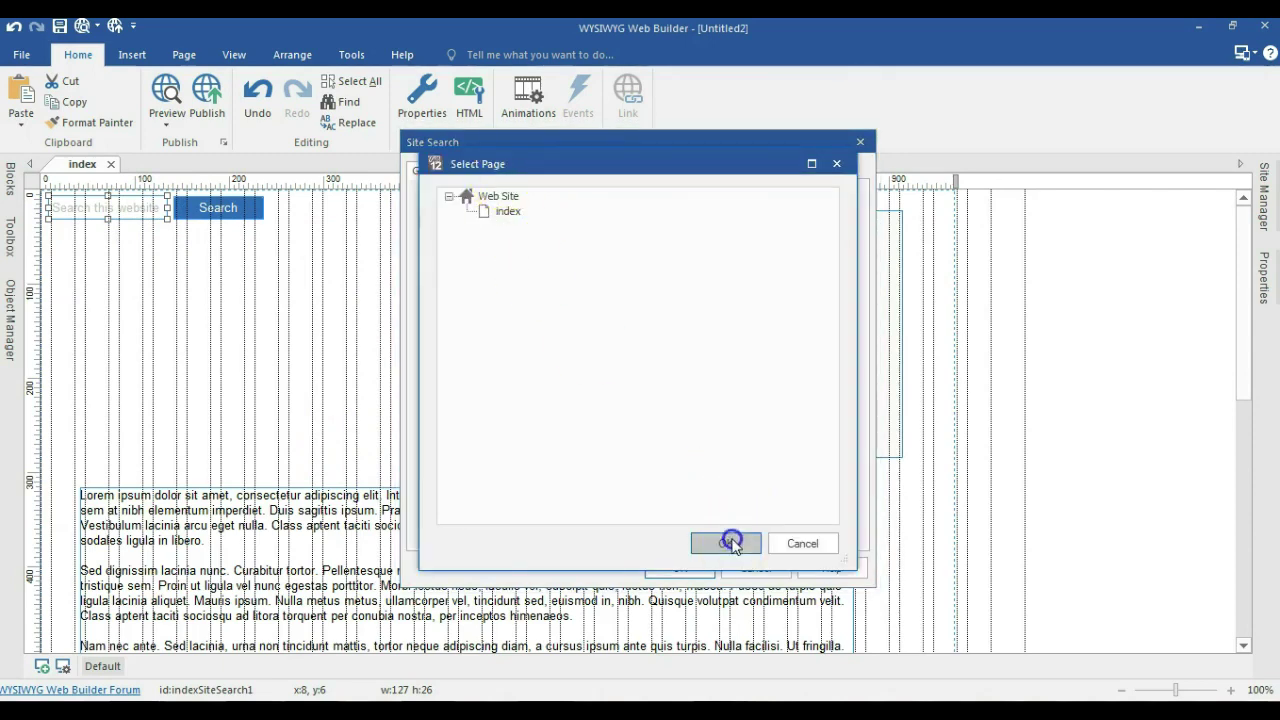
{"action": "left_click", "coordinate": [785, 543]}
{"action": "left_click", "coordinate": [698, 570]}
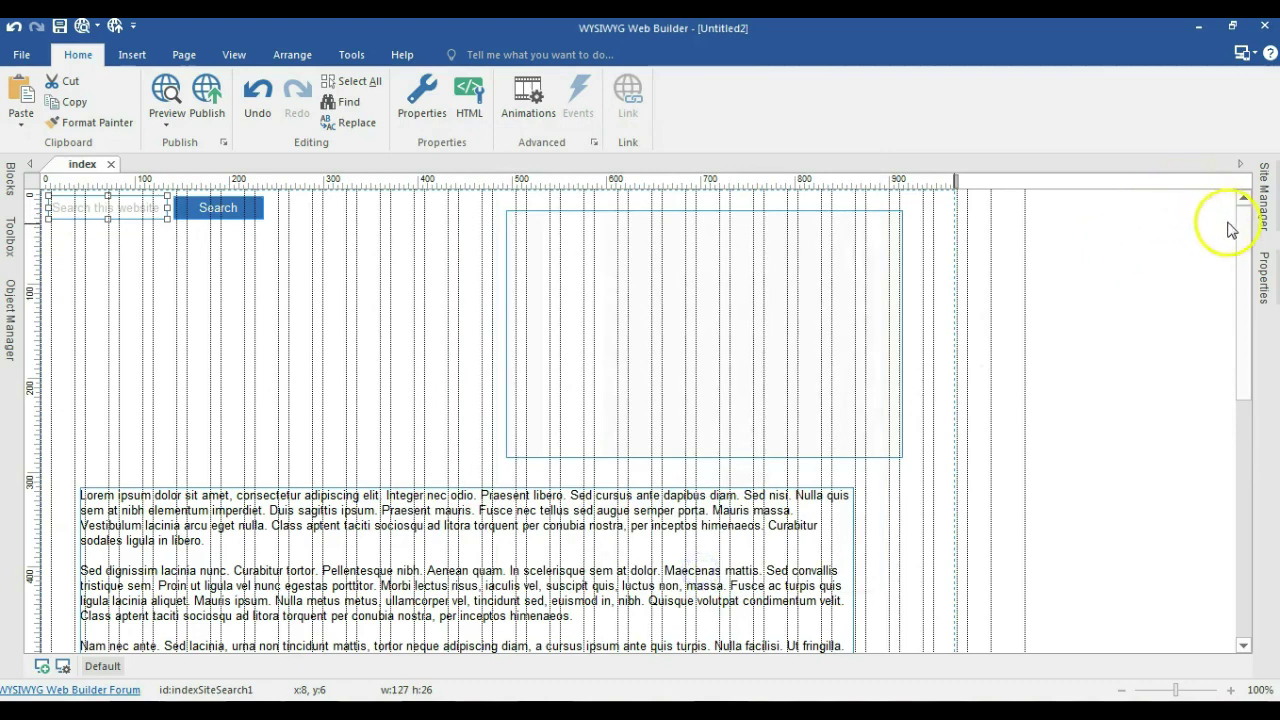
Add a new blank page, page1, in the Site Manager and return to index.
{"action": "left_click", "coordinate": [1262, 208]}
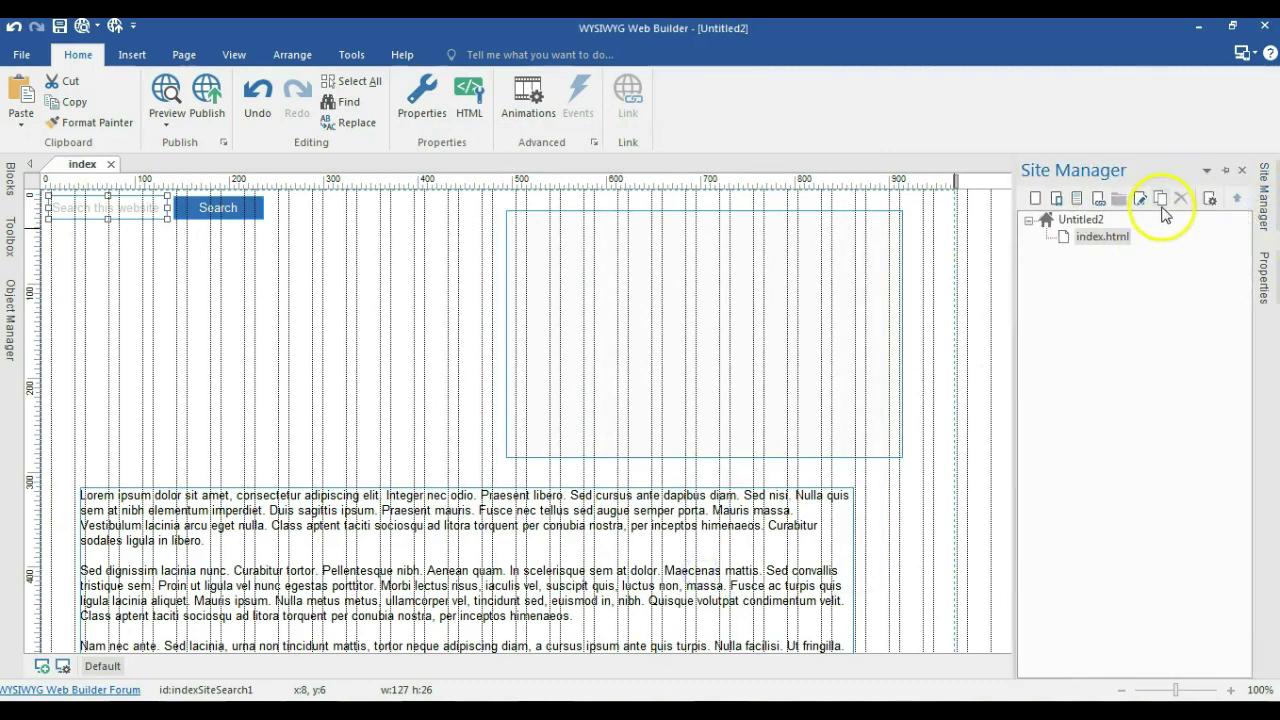
{"action": "left_click", "coordinate": [1036, 198]}
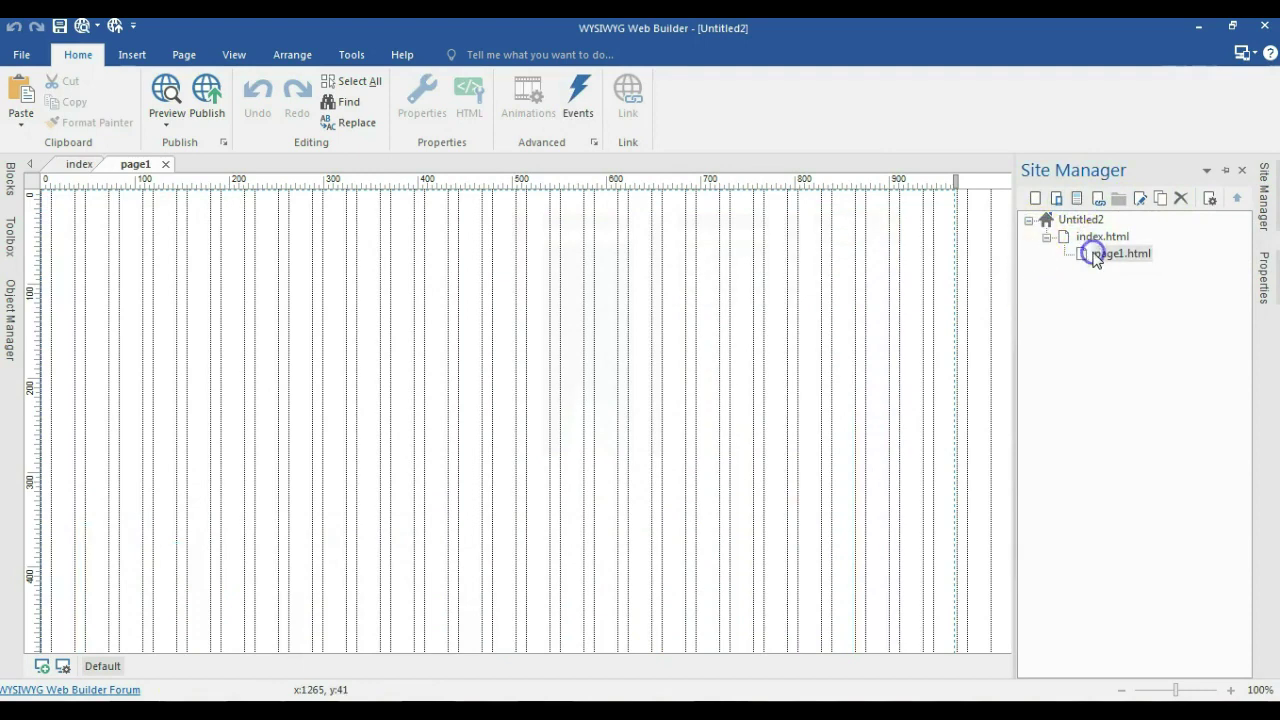
{"action": "left_click", "coordinate": [70, 166]}
Choose page1 as the Site Search results page and start publishing the site.
{"action": "left_click", "coordinate": [123, 207]}
{"action": "double_click", "coordinate": [123, 207]}
{"action": "left_click", "coordinate": [780, 466]}
{"action": "left_click", "coordinate": [466, 211]}
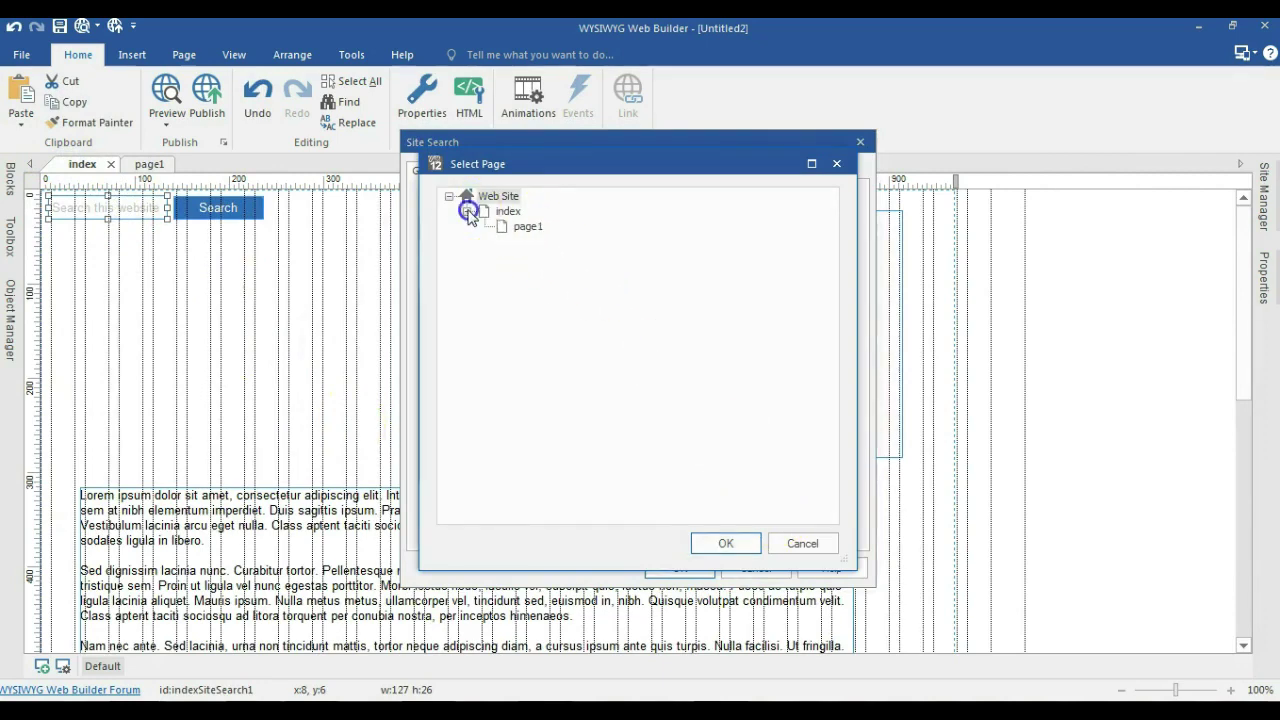
{"action": "left_click", "coordinate": [508, 228]}
{"action": "left_click", "coordinate": [735, 543]}
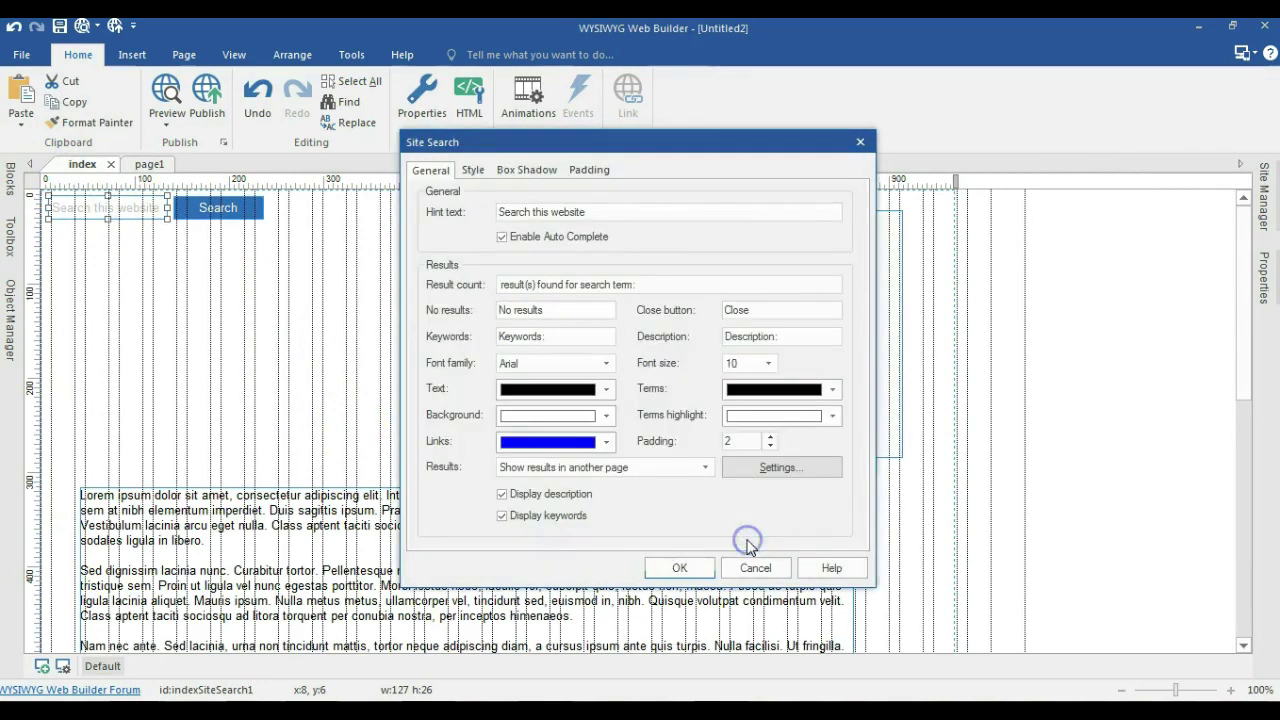
{"action": "left_click", "coordinate": [713, 570]}
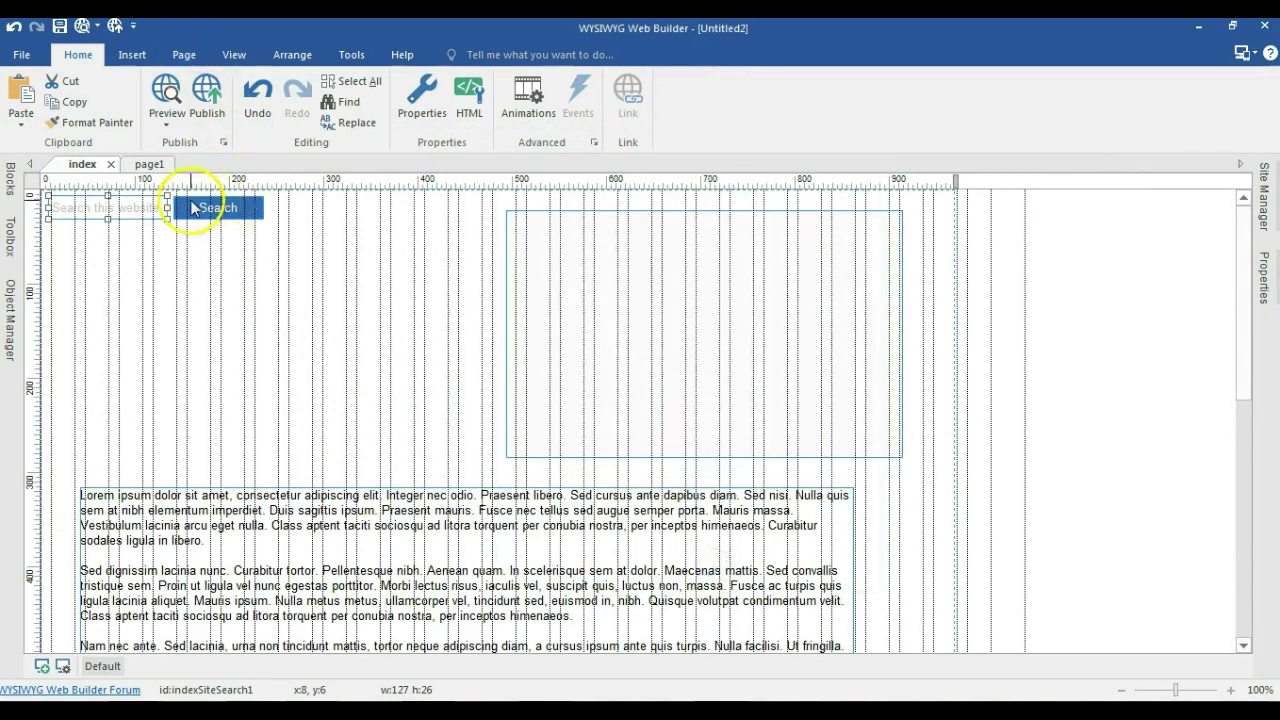
{"action": "left_click", "coordinate": [206, 92]}
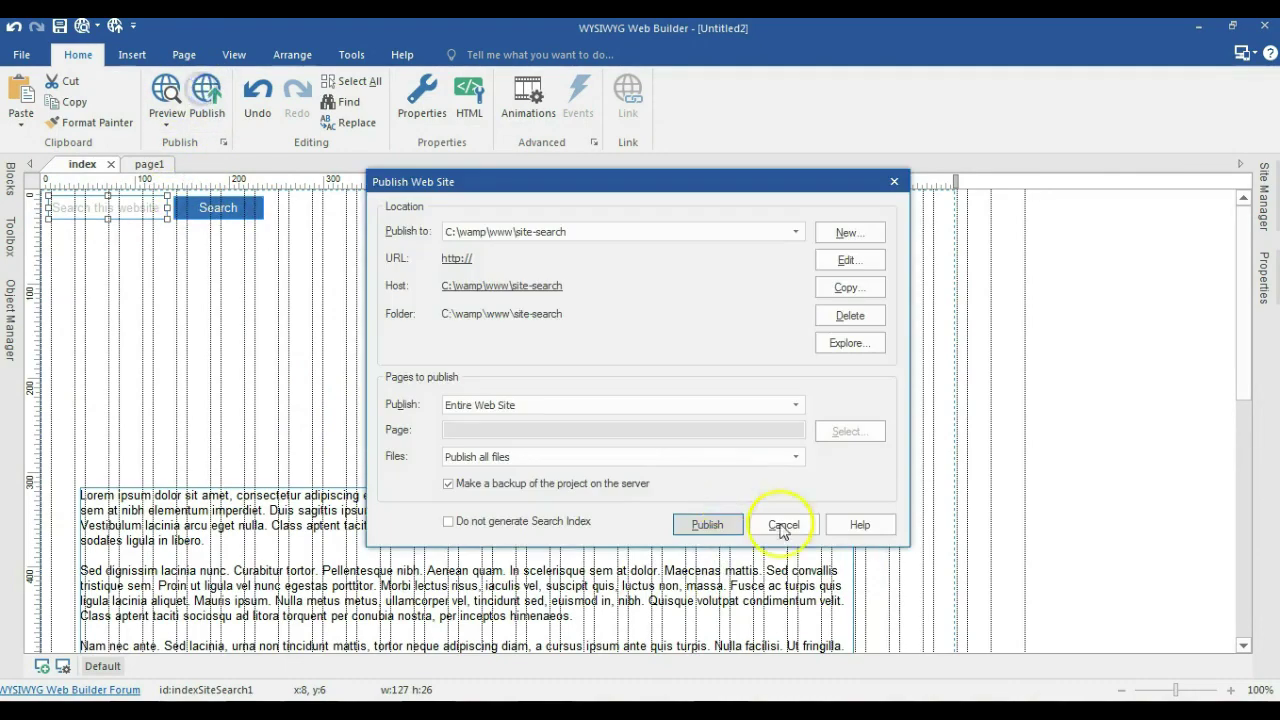
Publish, then search lorem in Firefox to load a blank page1.html?q=lorem, and dismiss the publish log.
{"action": "left_click", "coordinate": [707, 526]}
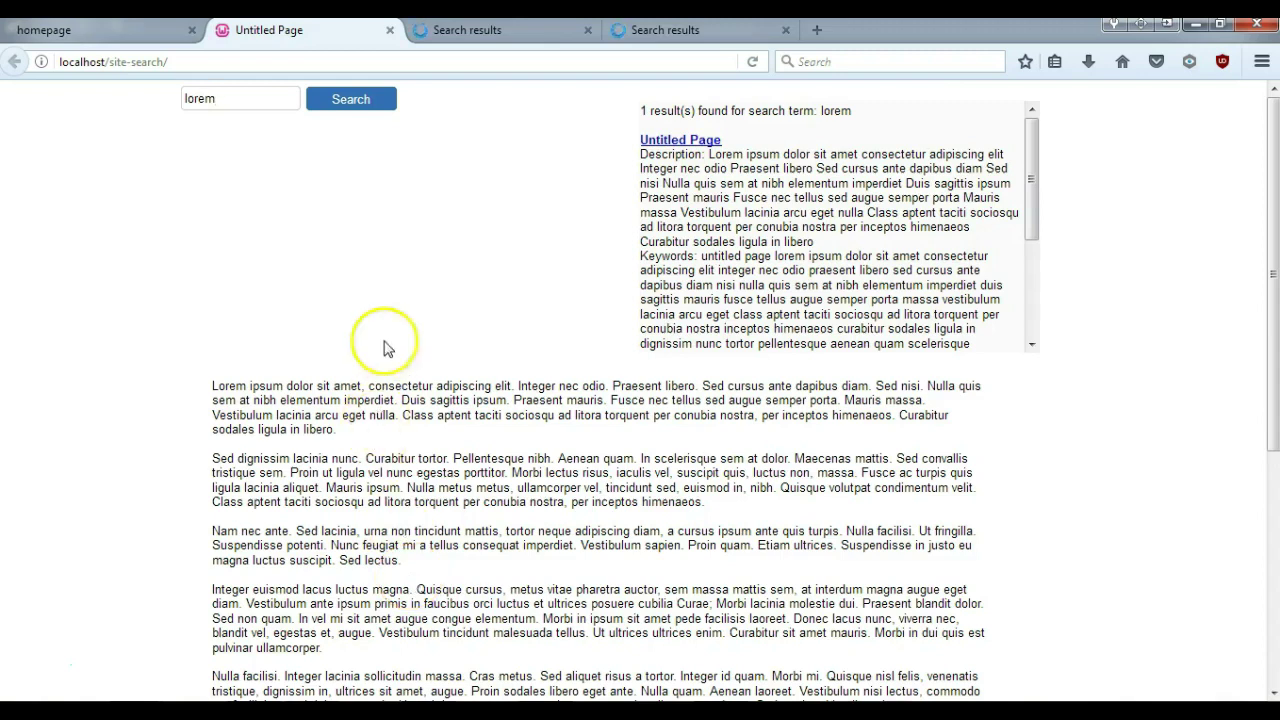
{"action": "left_click", "coordinate": [261, 95]}
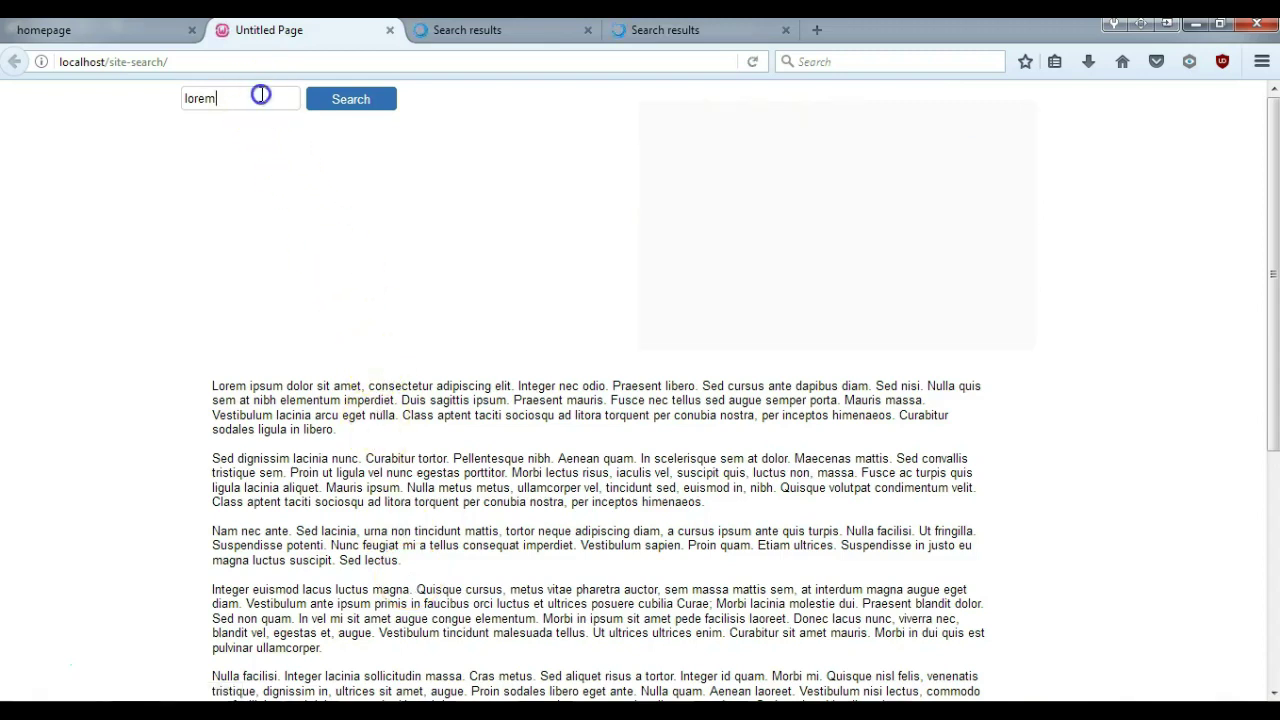
{"action": "key", "text": "Return"}
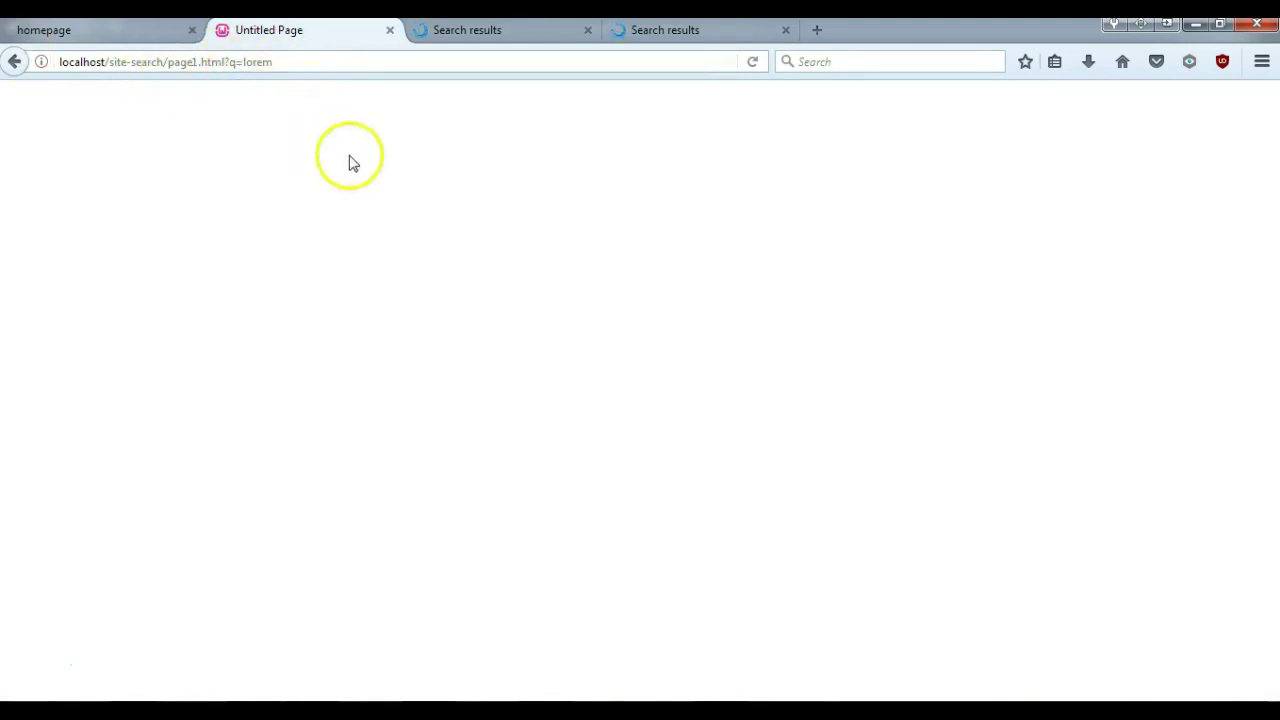
{"action": "left_click", "coordinate": [1198, 27]}
{"action": "left_click", "coordinate": [800, 522]}
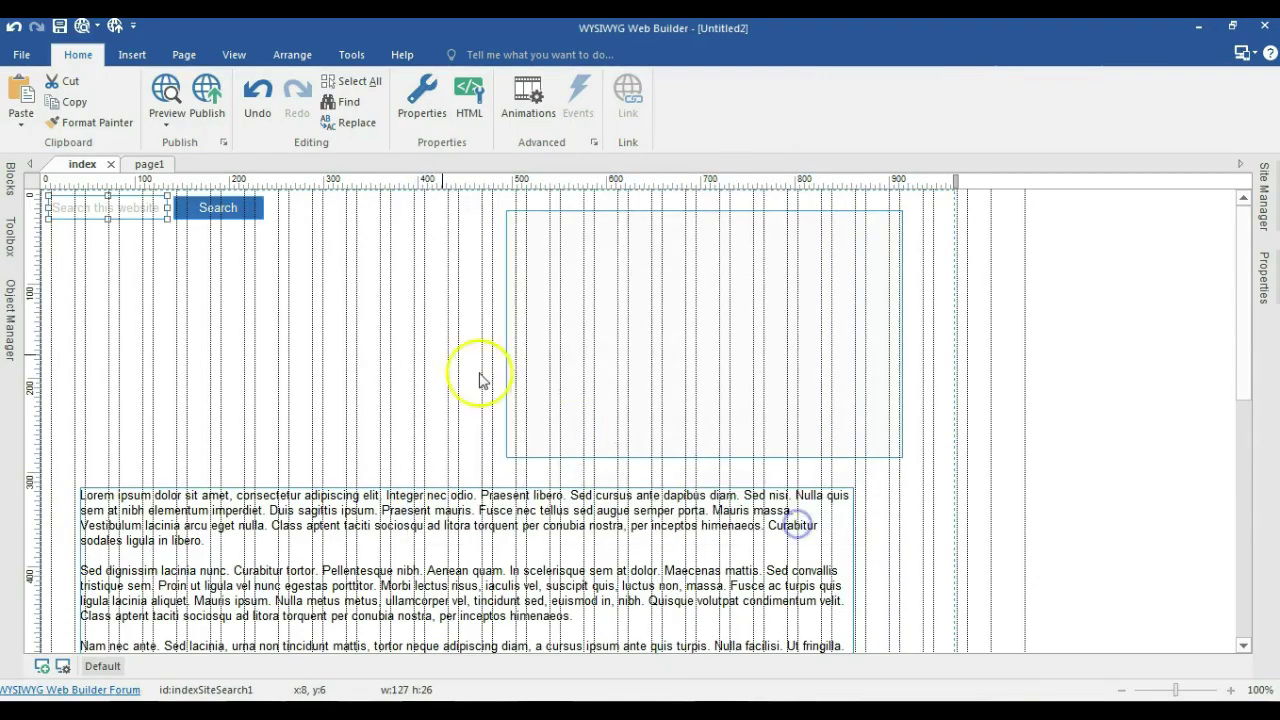
Review the Site Search box's Padding, Style and Box Shadow properties.
{"action": "double_click", "coordinate": [146, 208]}
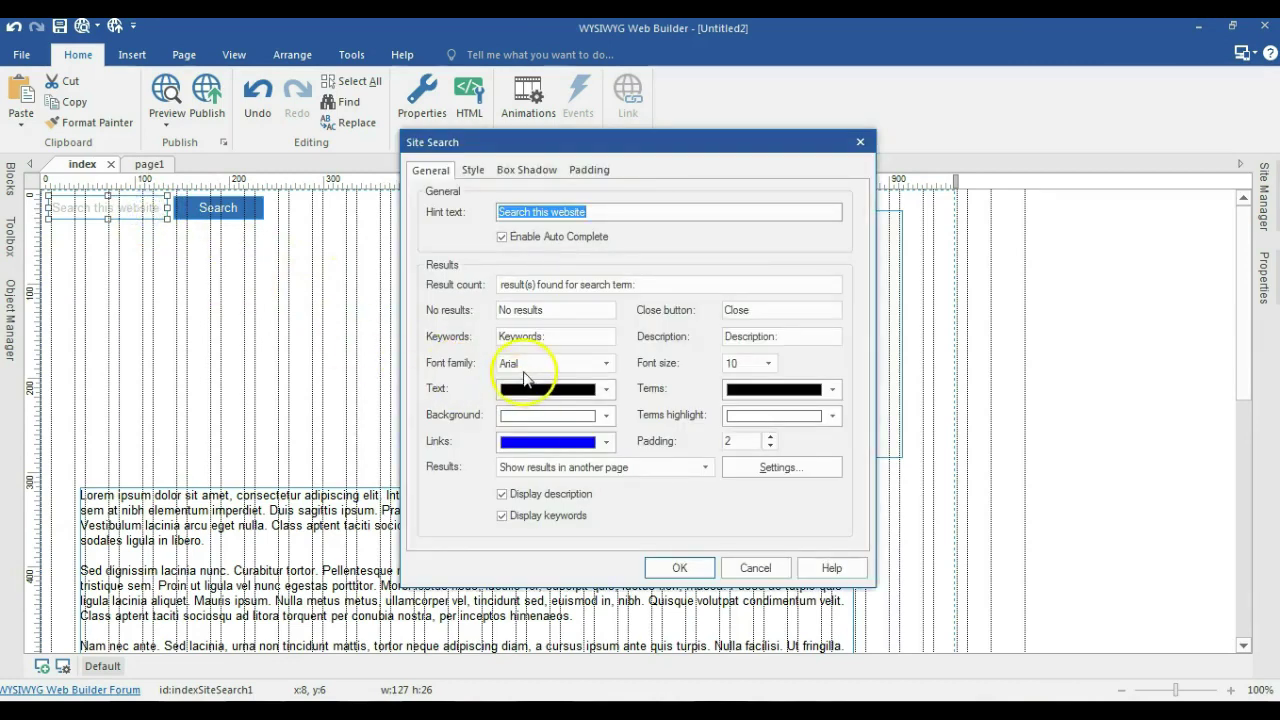
{"action": "left_click", "coordinate": [588, 170]}
{"action": "double_click", "coordinate": [520, 213]}
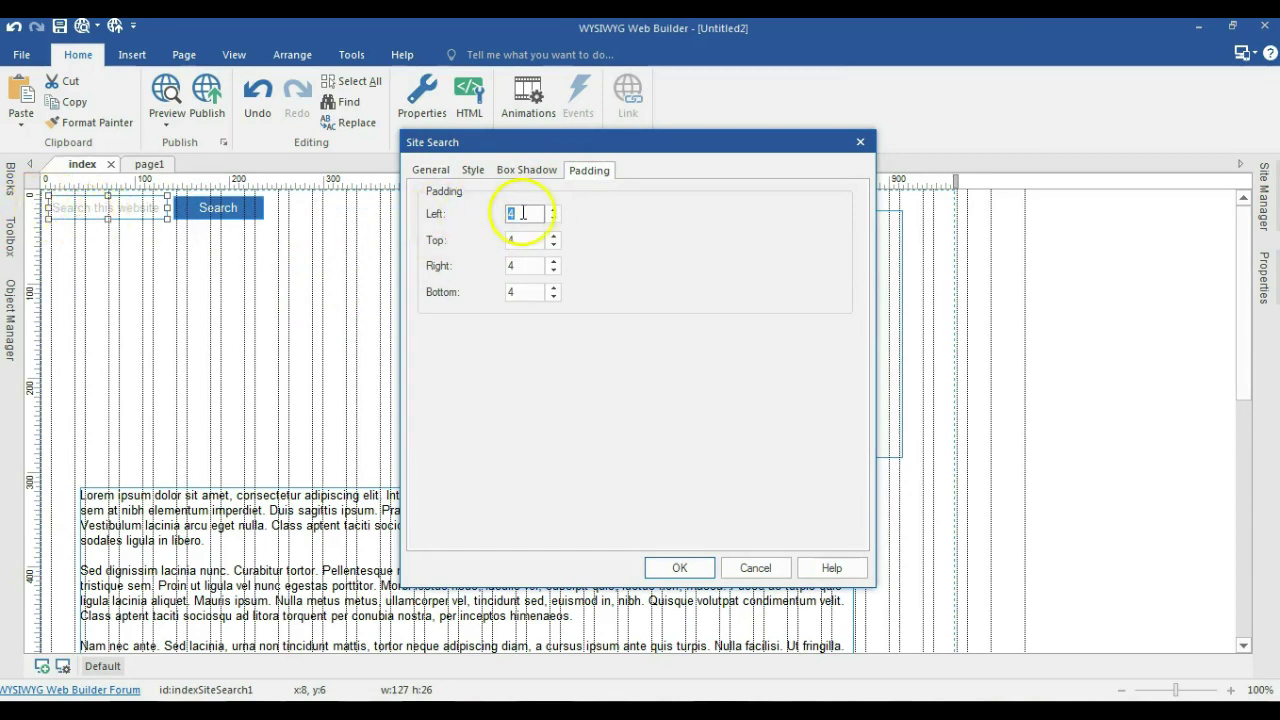
{"action": "left_click", "coordinate": [476, 170]}
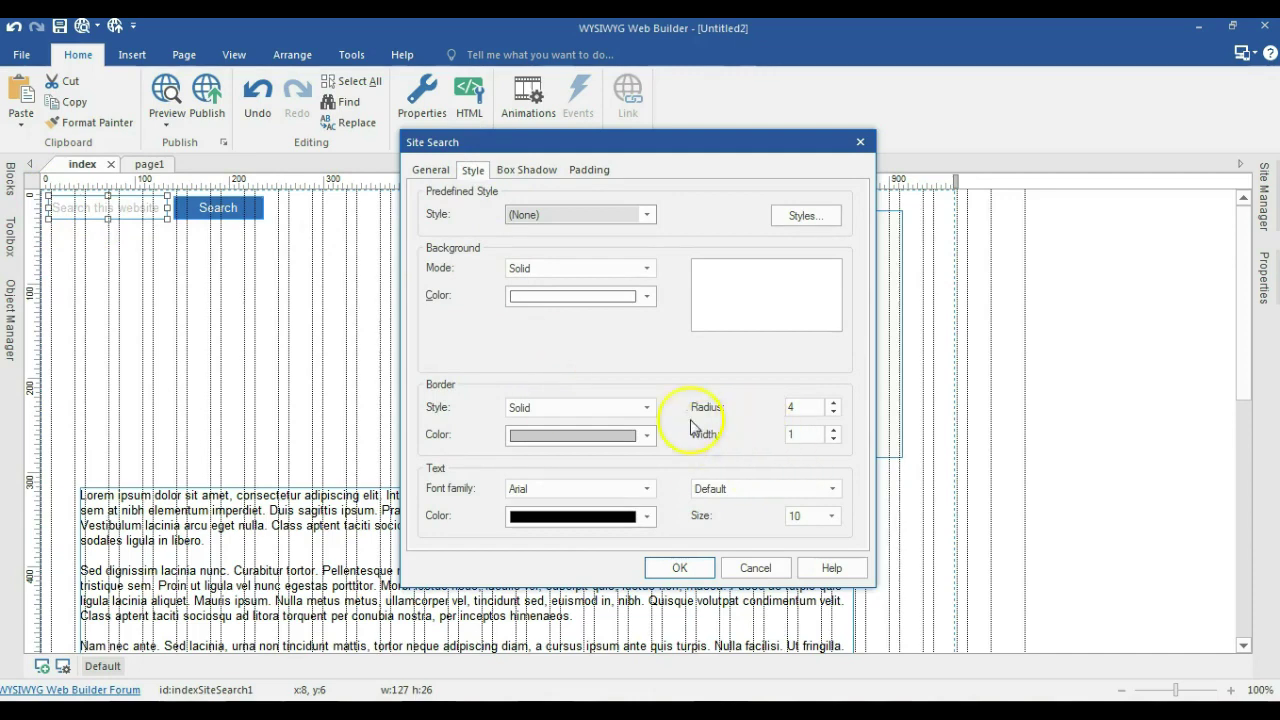
{"action": "left_click", "coordinate": [510, 170]}
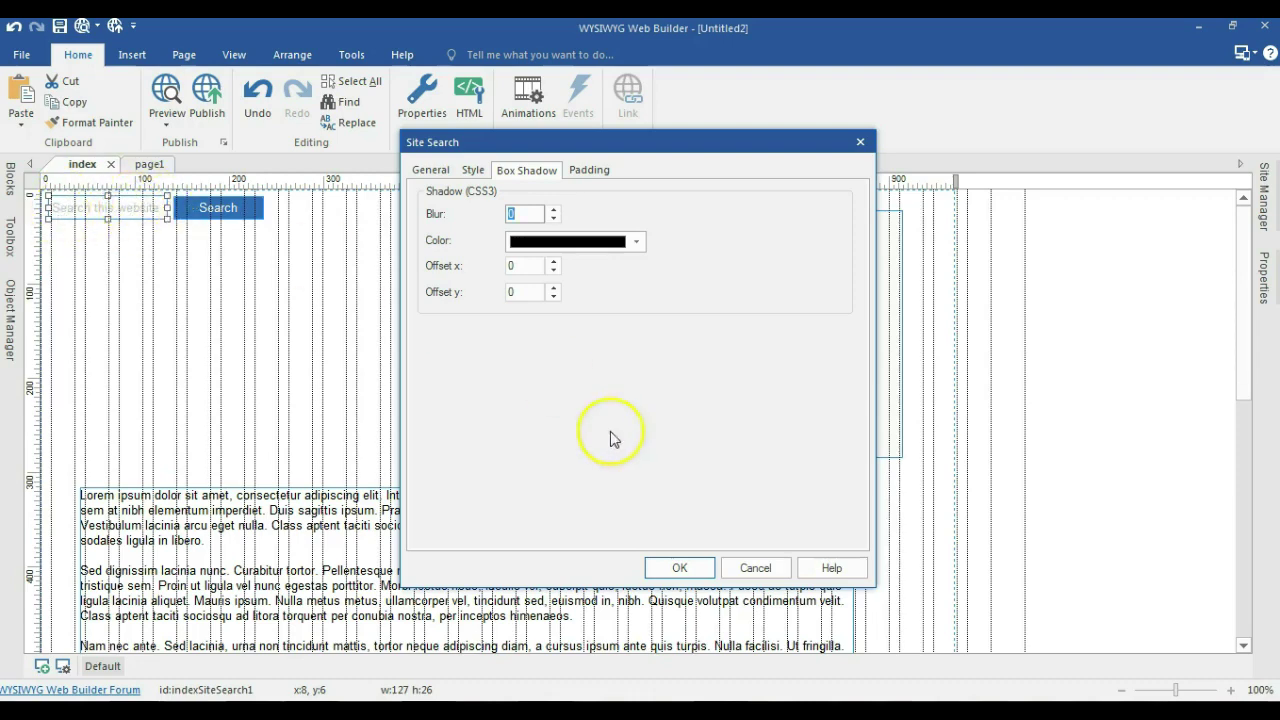
Close the search box properties and delete the Search button beside the box.
{"action": "left_click", "coordinate": [679, 567]}
{"action": "left_click", "coordinate": [236, 210]}
{"action": "key", "text": "Delete"}
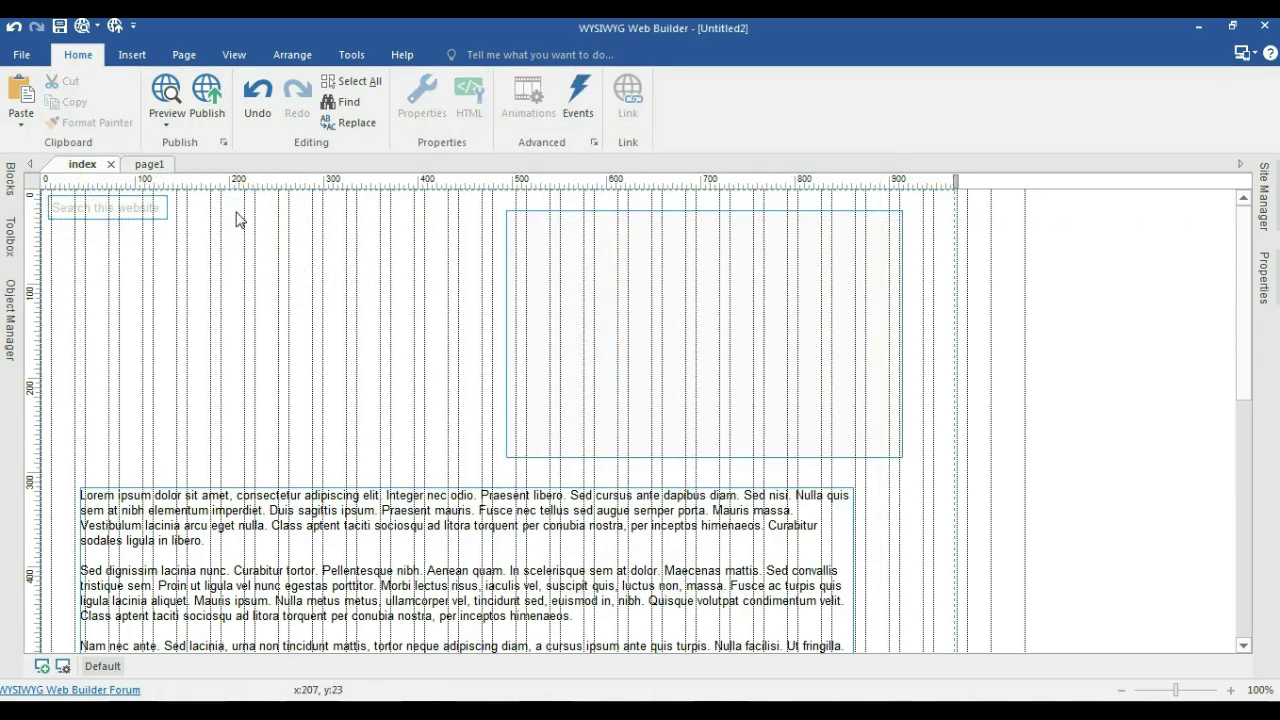